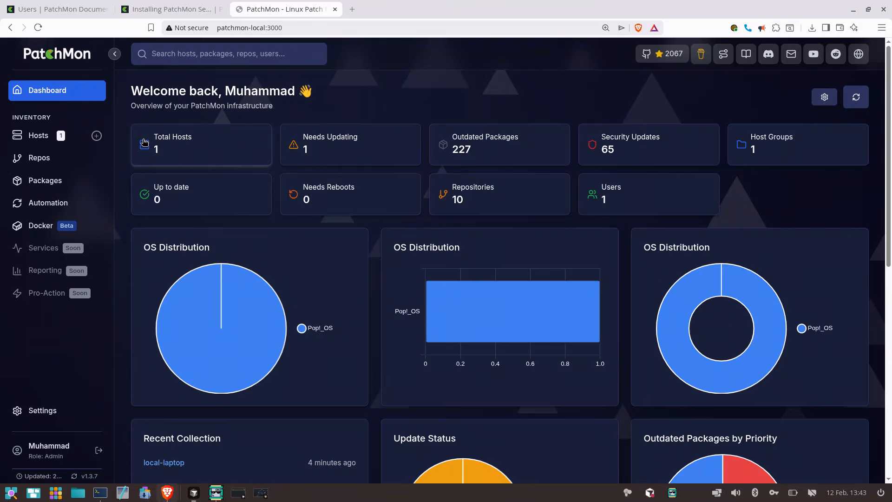
# Look over the dashboard and open the details of the local-laptop host
pyautogui.scroll(-9, 83, 276)
pyautogui.scroll(9, 82, 277)
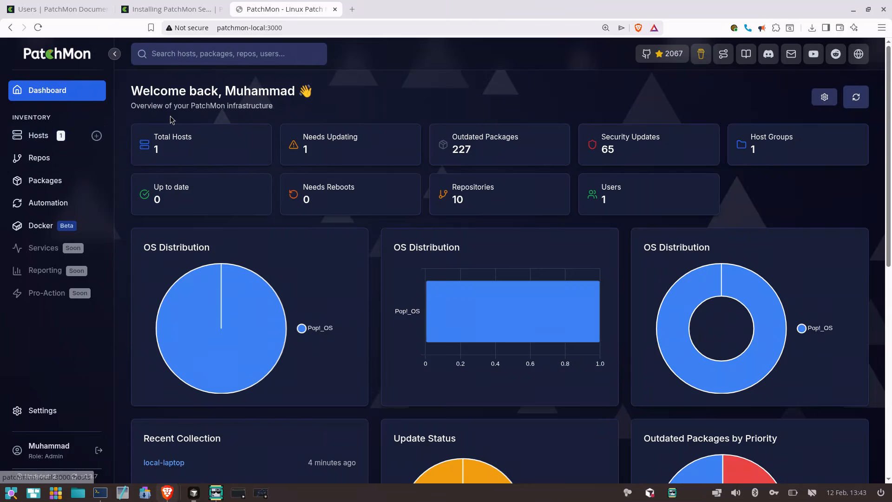
pyautogui.click(82, 137)
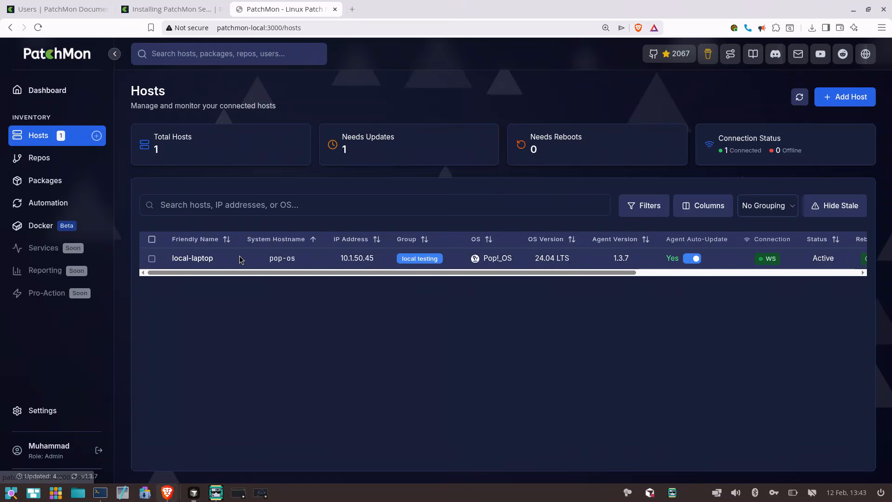
pyautogui.click(203, 263)
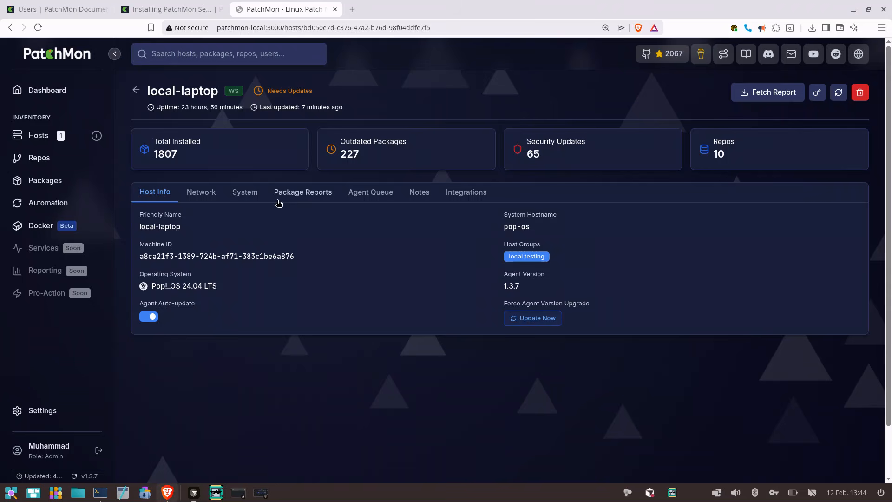
pyautogui.moveTo(398, 235); pyautogui.dragTo(424, 202)
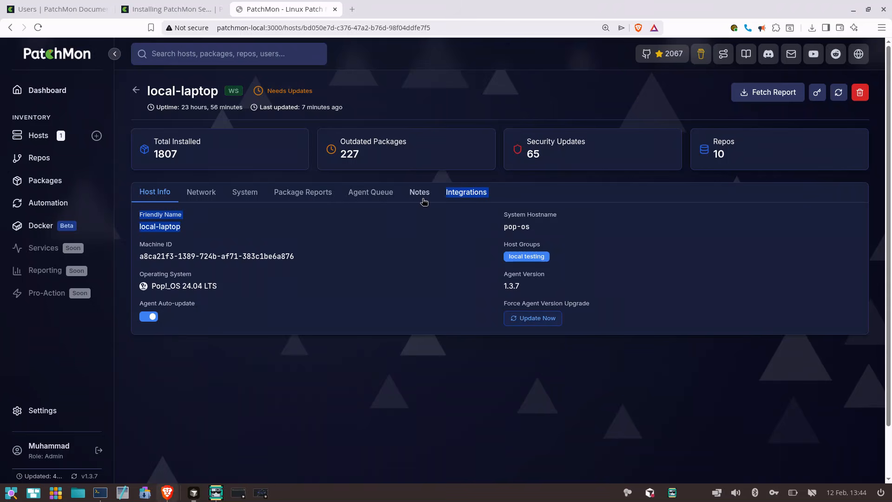
pyautogui.click(420, 216)
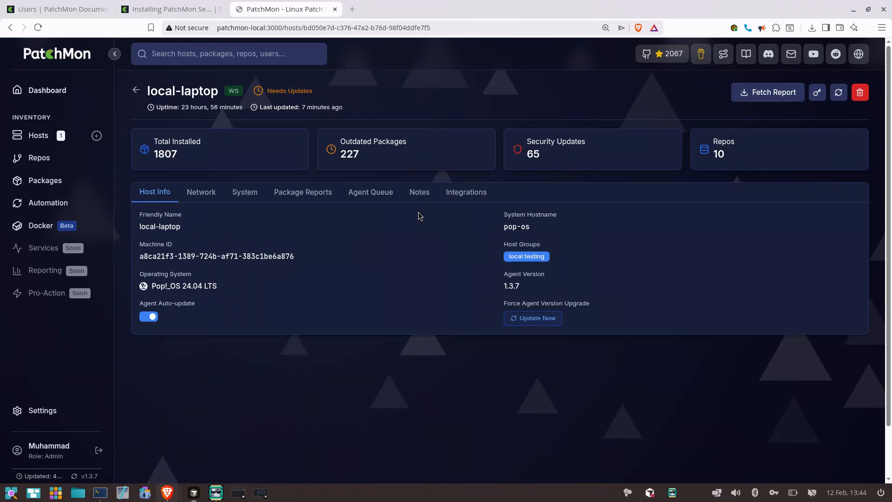
# Return to the Hosts list and view its update, security and notes columns
pyautogui.click(60, 136)
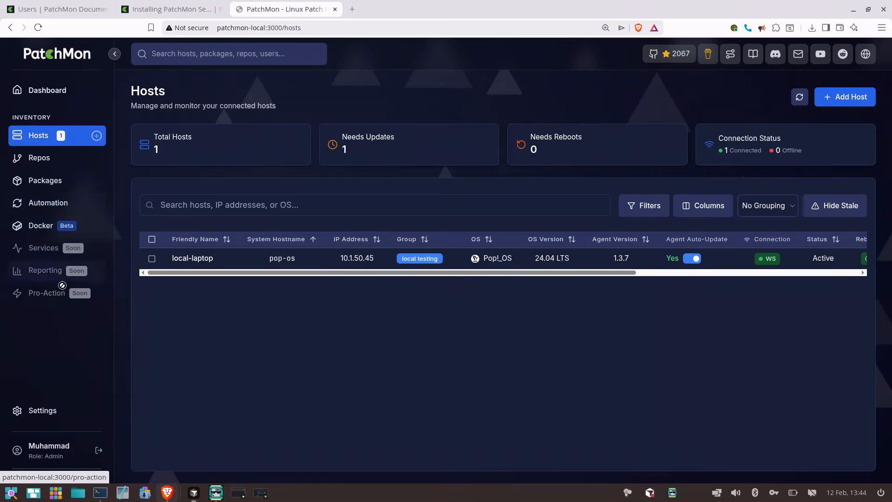
pyautogui.hscroll(5, 279, 259)
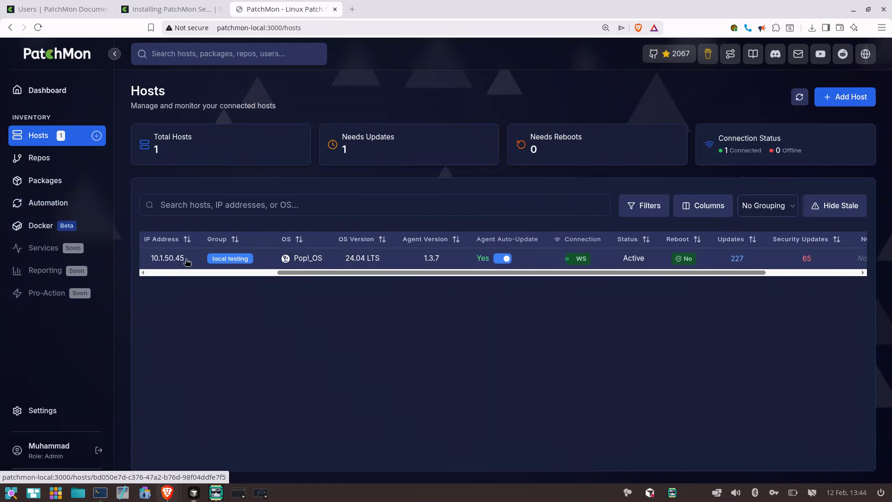
# Read the Docker installation guide's Quick Start section on downloading the files and creating the .env file
pyautogui.click(154, 14)
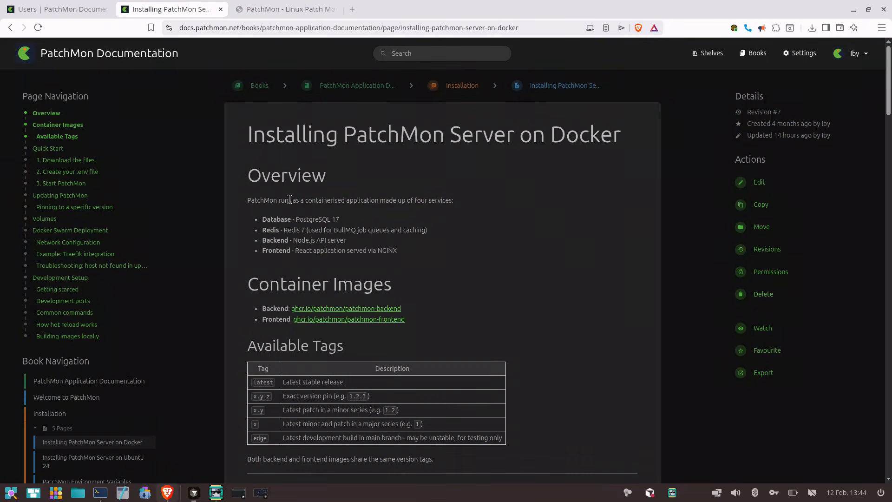
pyautogui.scroll(-3, 290, 200)
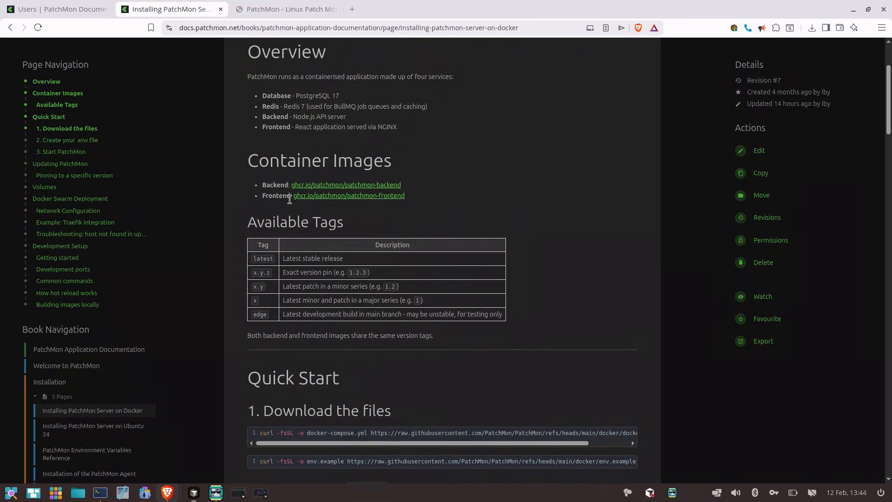
pyautogui.scroll(-6, 289, 200)
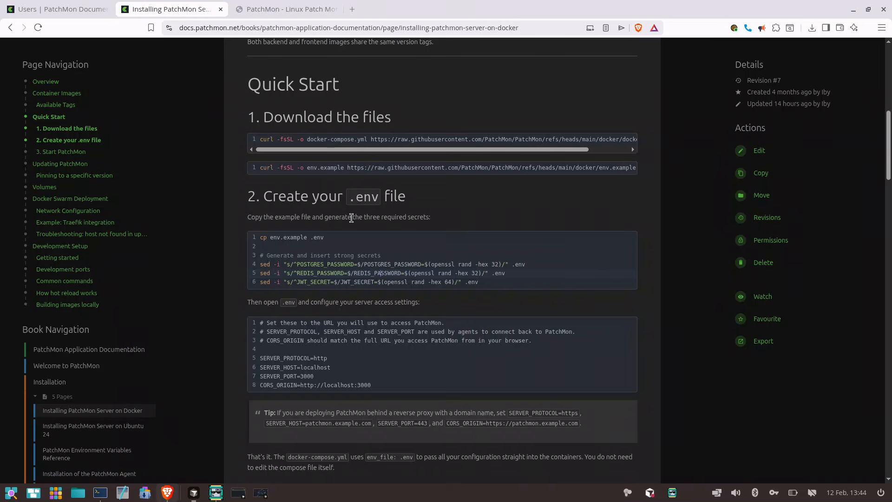
pyautogui.moveTo(352, 197); pyautogui.dragTo(387, 193)
pyautogui.click(387, 193)
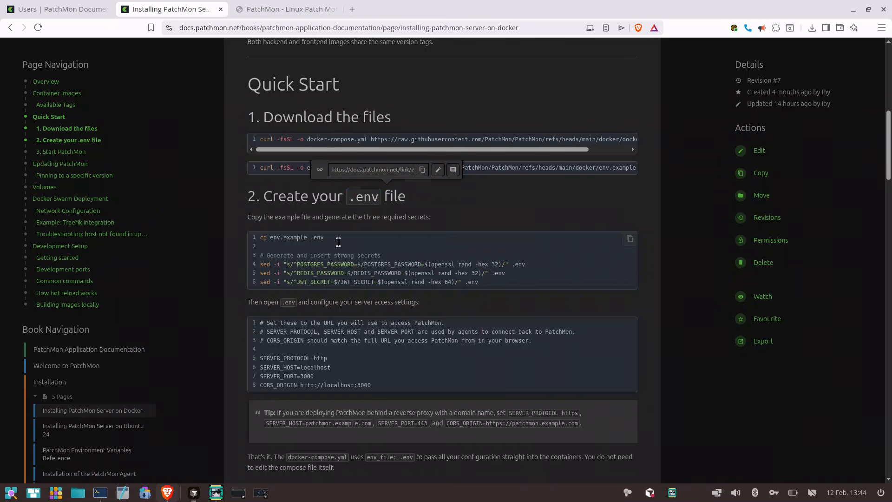
pyautogui.scroll(-2, 349, 304)
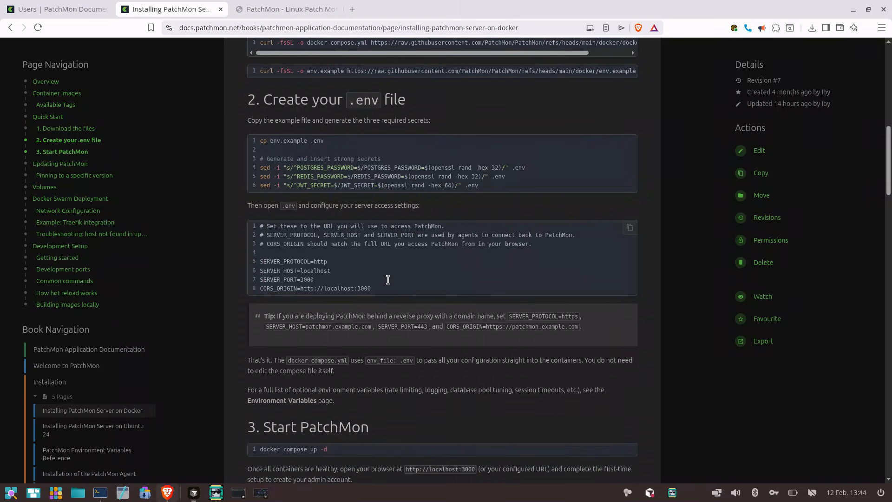
pyautogui.scroll(2, 388, 280)
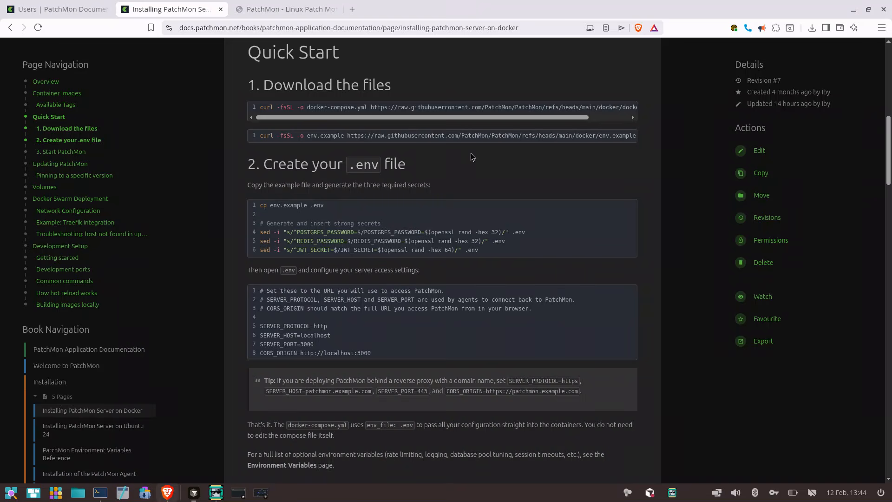
pyautogui.scroll(1, 470, 152)
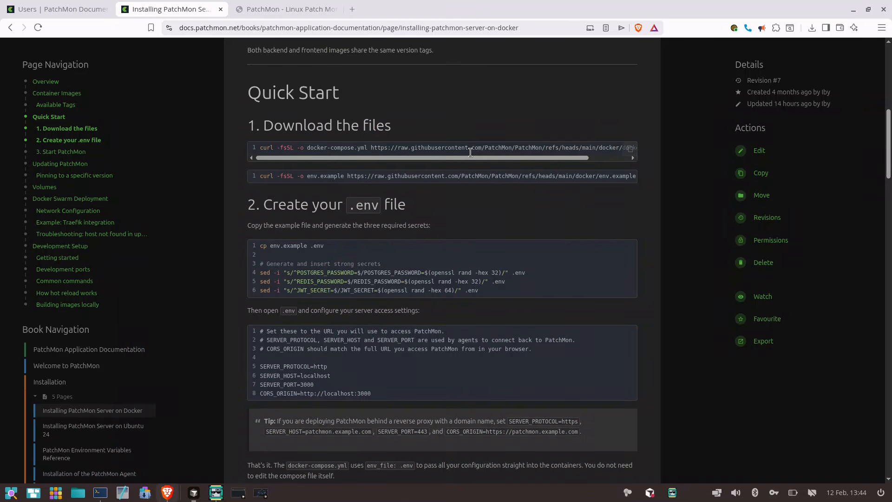
pyautogui.scroll(3, 471, 153)
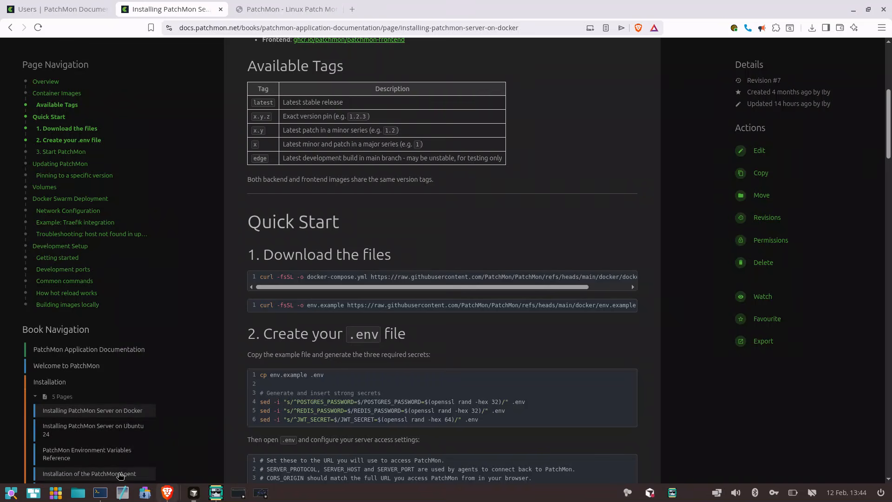
# Switch to the terminal session in PatchMon/docker and open docker-compose.yml in vim
pyautogui.click(97, 496)
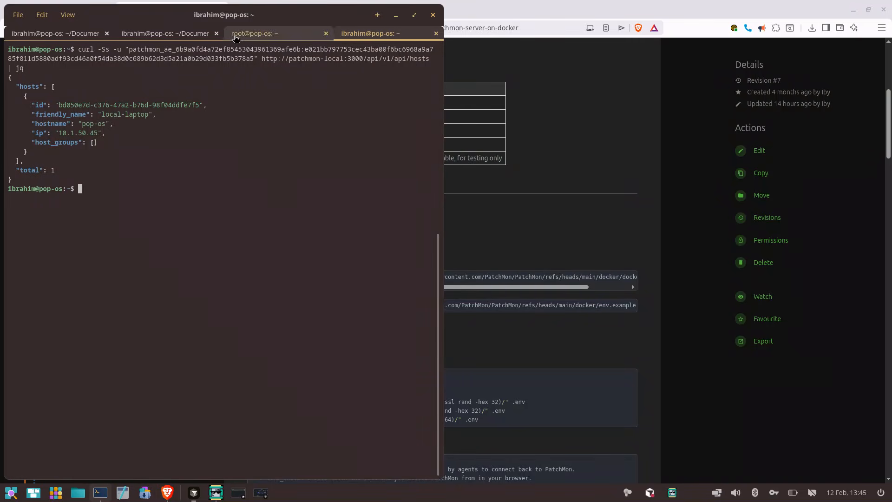
pyautogui.click(195, 33)
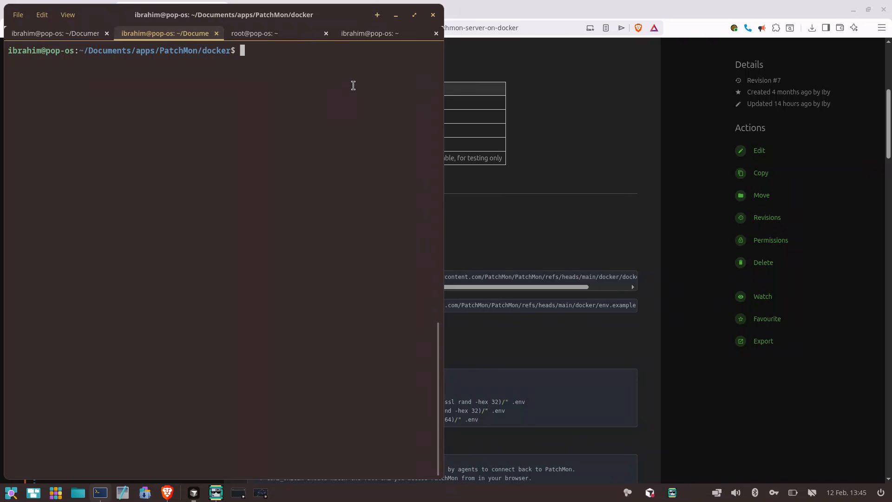
pyautogui.write('vim docker-compose.yml')
pyautogui.press('Return')
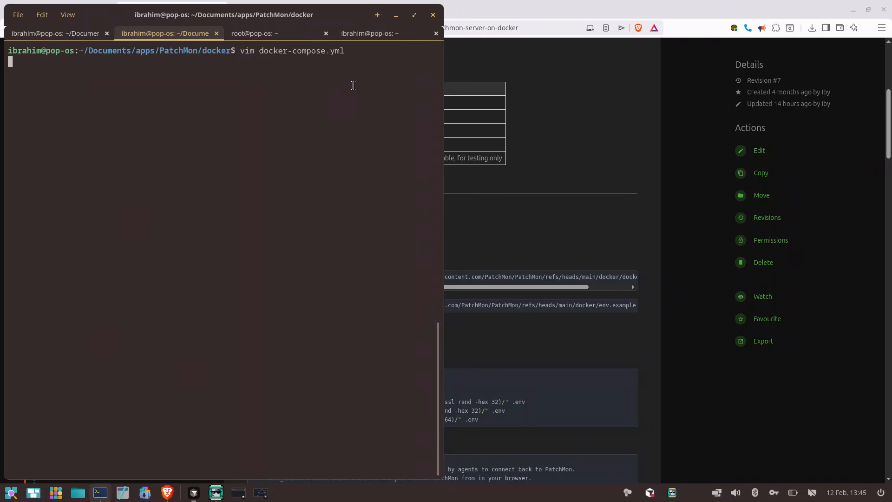
# Page through docker-compose.yml and examine the header comments on which passwords and URL settings need changing
pyautogui.press('Up')
pyautogui.press('Up')
pyautogui.press('Up')
pyautogui.press('Up')
pyautogui.press('Up')
pyautogui.press('Up')
pyautogui.press('Up')
pyautogui.press('Up')
pyautogui.press('Up')
pyautogui.press('Up')
pyautogui.press('Up')
pyautogui.press('Up')
pyautogui.press('Up')
pyautogui.press('Up')
pyautogui.press('Up')
pyautogui.press('Up')
pyautogui.press('Up')
pyautogui.press('Up')
pyautogui.press('Up')
pyautogui.press('Up')
pyautogui.press('Up')
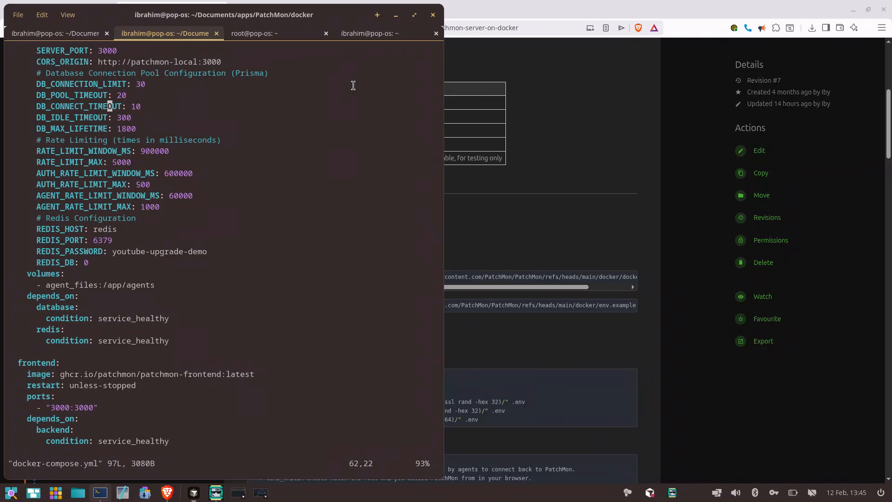
pyautogui.press('Up')
pyautogui.press('Up')
pyautogui.press('Up')
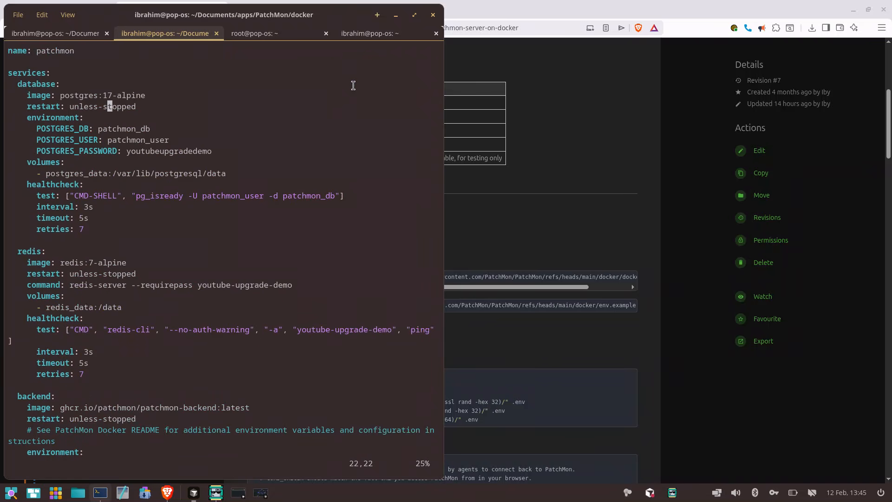
pyautogui.press('pageup')
pyautogui.press('Down')
pyautogui.press('Down')
pyautogui.press('pagedown')
pyautogui.press('pagedown')
pyautogui.press('pagedown')
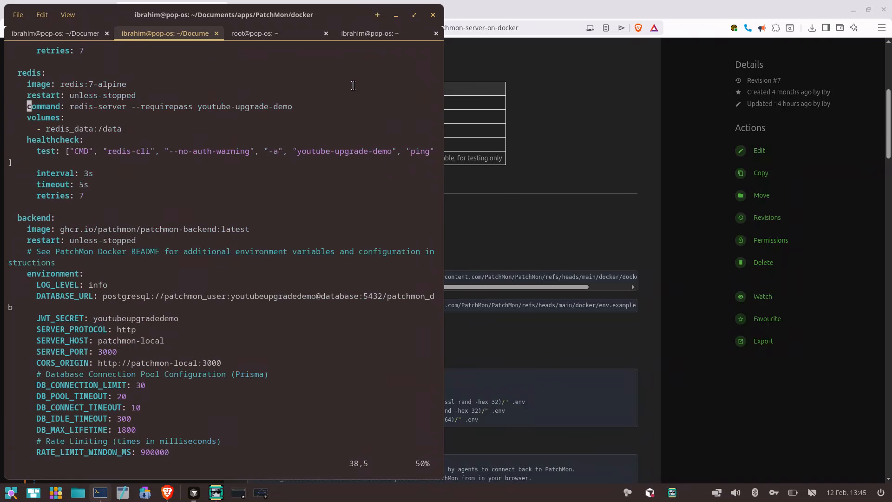
pyautogui.press('pageup')
pyautogui.press('pageup')
pyautogui.press('pageup')
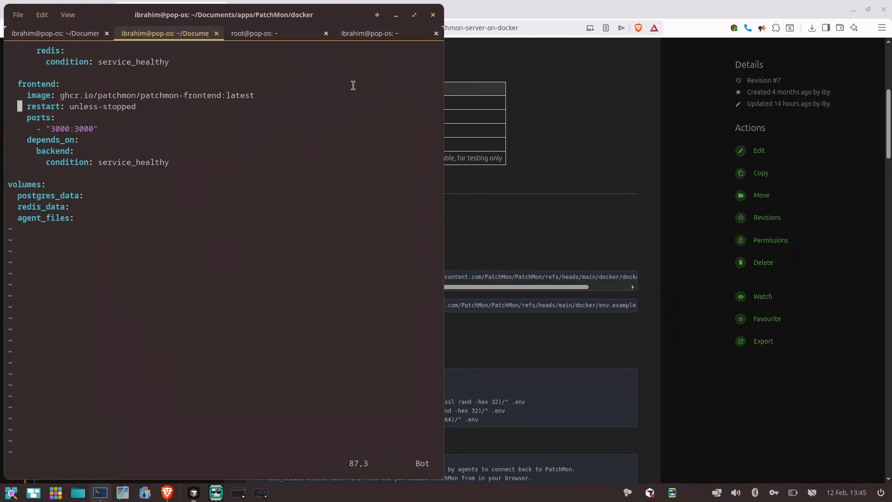
pyautogui.press('Down')
pyautogui.press('Down')
pyautogui.press('Down')
pyautogui.press('Down')
pyautogui.press('Down')
pyautogui.press('Down')
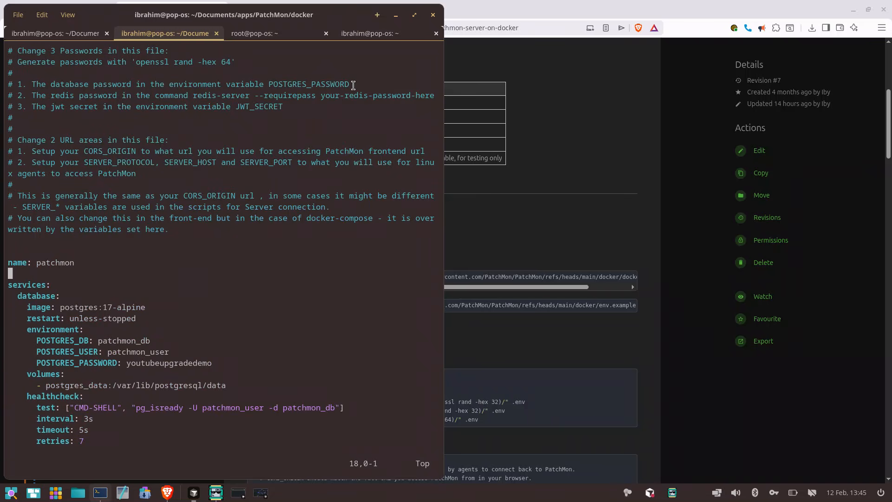
# Review the database, redis and backend environment settings in docker-compose.yml, and quit vim without editing
pyautogui.press('Down')
pyautogui.press('Down')
pyautogui.press('Down')
pyautogui.press('Down')
pyautogui.press('Down')
pyautogui.press('Down')
pyautogui.press('Down')
pyautogui.press('Down')
pyautogui.press('Down')
pyautogui.press('Down')
pyautogui.press('Down')
pyautogui.press('Down')
pyautogui.press('Down')
pyautogui.press('Down')
pyautogui.press('Down')
pyautogui.press('Down')
pyautogui.press('Down')
pyautogui.press('Down')
pyautogui.press('Down')
pyautogui.press('Down')
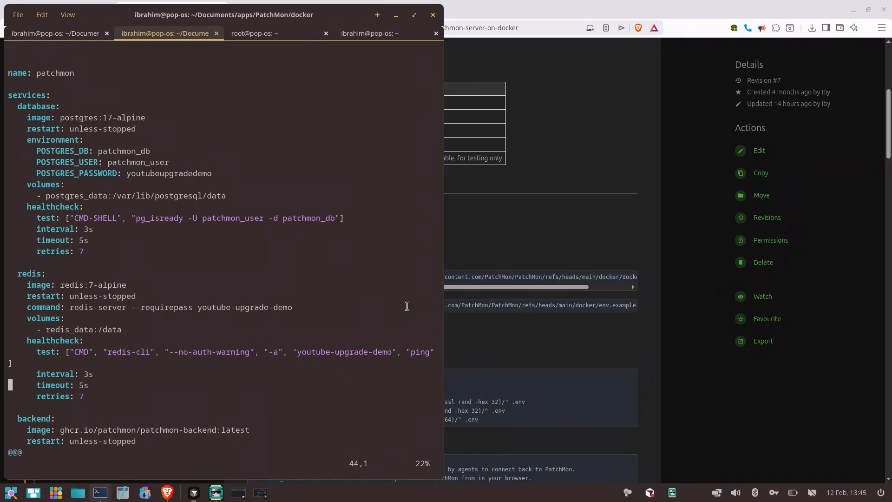
pyautogui.press('Down')
pyautogui.press('Down')
pyautogui.press('Down')
pyautogui.press('Down')
pyautogui.press('Down')
pyautogui.press('Down')
pyautogui.press('Down')
pyautogui.press('Down')
pyautogui.press('Down')
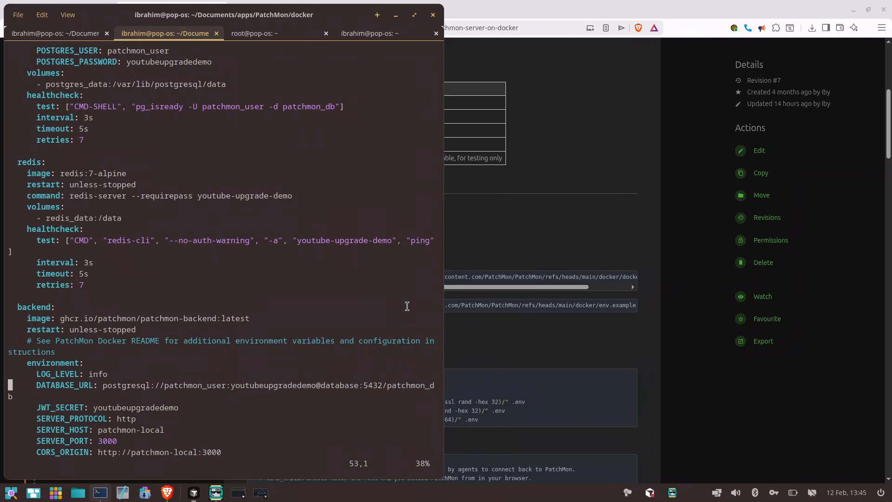
pyautogui.press('Down')
pyautogui.press('Down')
pyautogui.press('Down')
pyautogui.press('Down')
pyautogui.press('Down')
pyautogui.press('Down')
pyautogui.press('Down')
pyautogui.press('Down')
pyautogui.press('Down')
pyautogui.press('Down')
pyautogui.press('Down')
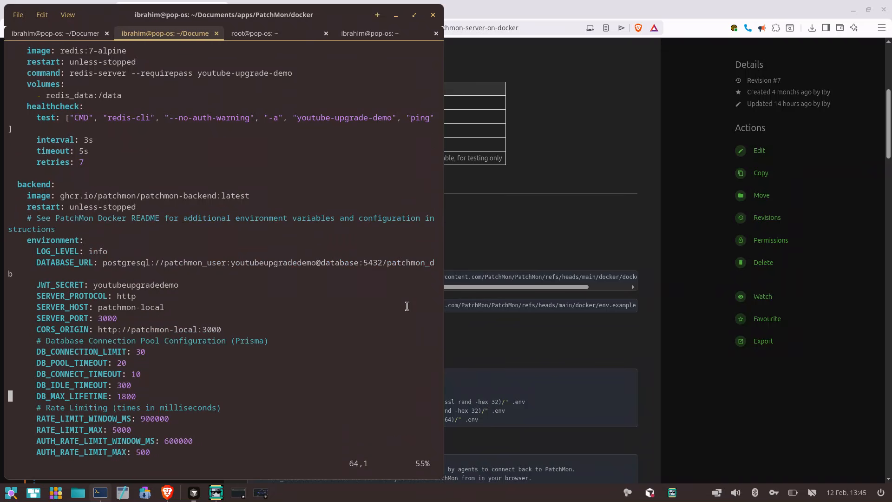
pyautogui.press('Down')
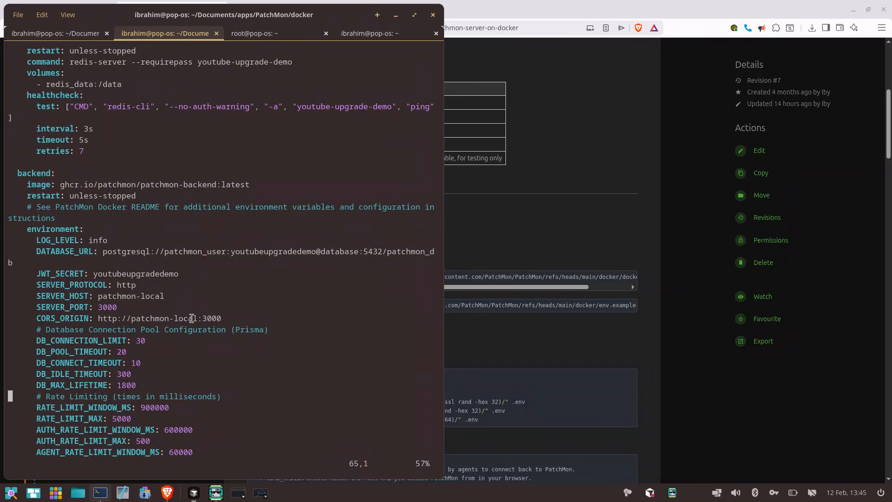
pyautogui.moveTo(192, 318); pyautogui.dragTo(215, 422)
pyautogui.click(219, 431)
pyautogui.write(':q')
pyautogui.press('Return')
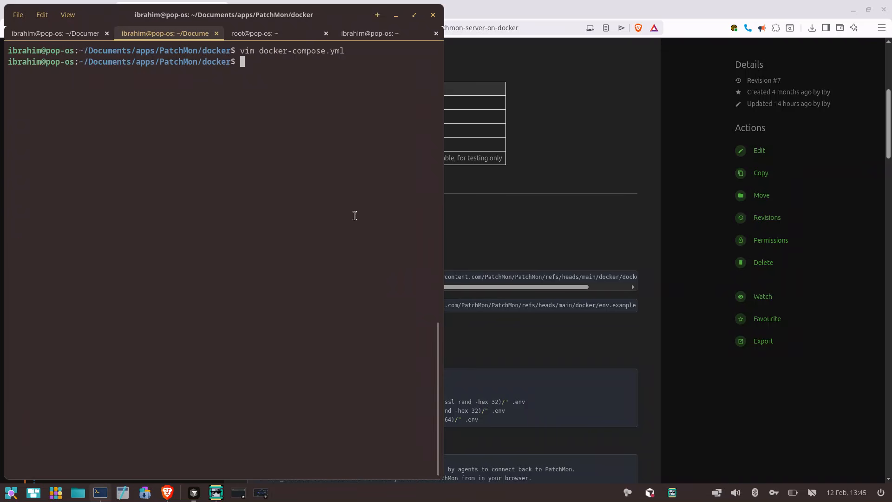
# Switch to the browser and reach the Quick Start of Installing PatchMon Server on Docker through the documentation book's Installation chapter
pyautogui.click(542, 58)
pyautogui.scroll(5, 543, 59)
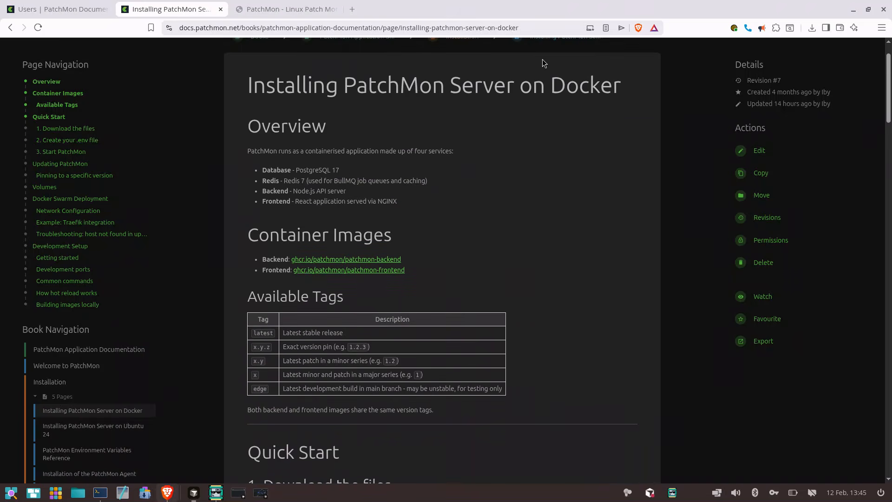
pyautogui.scroll(2, 543, 60)
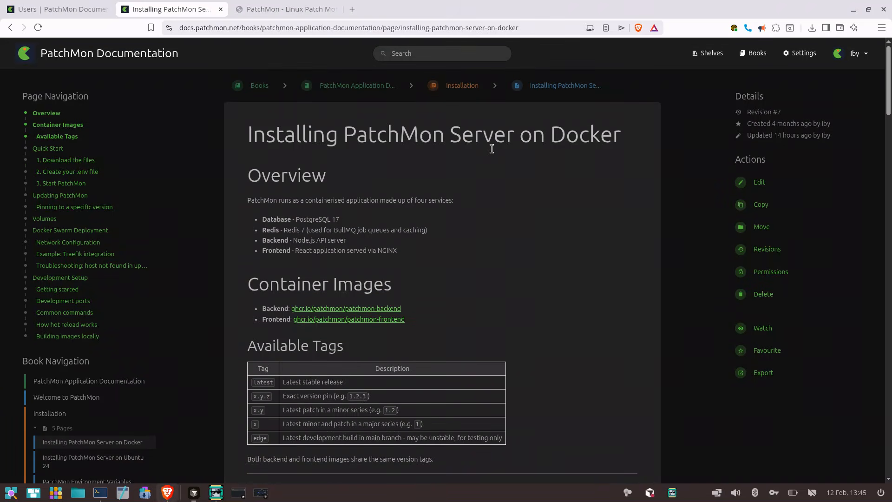
pyautogui.click(168, 57)
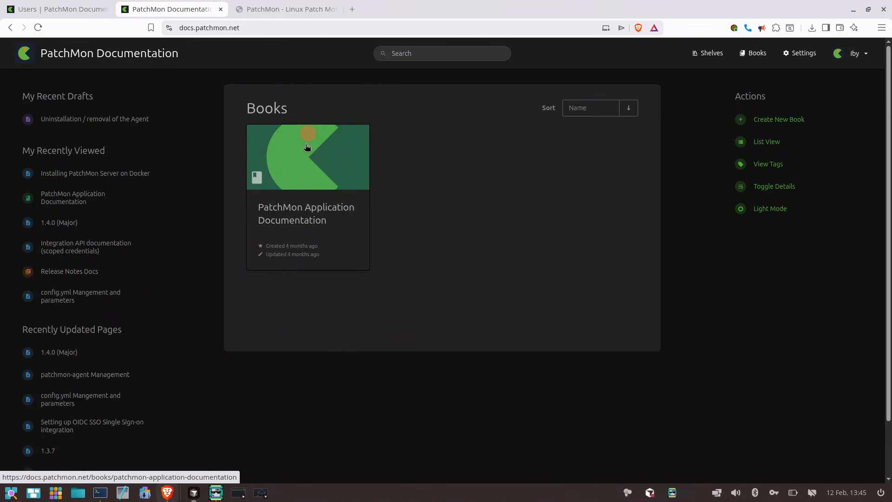
pyautogui.click(307, 147)
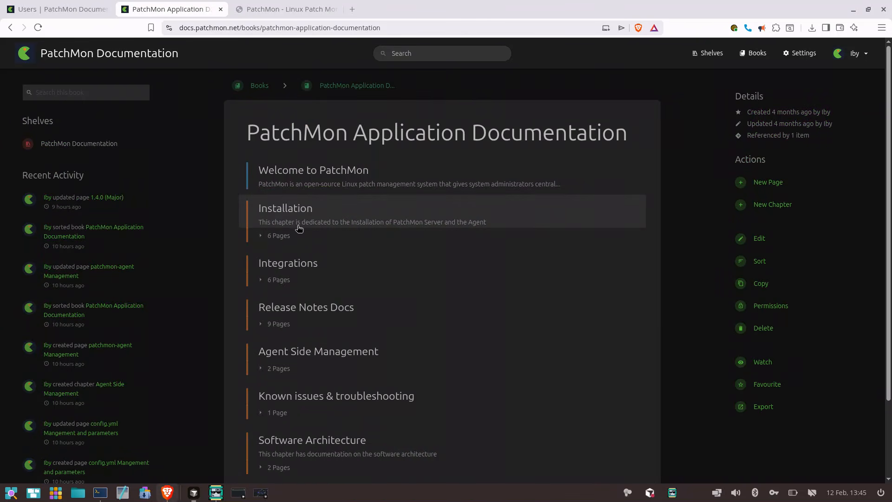
pyautogui.click(299, 236)
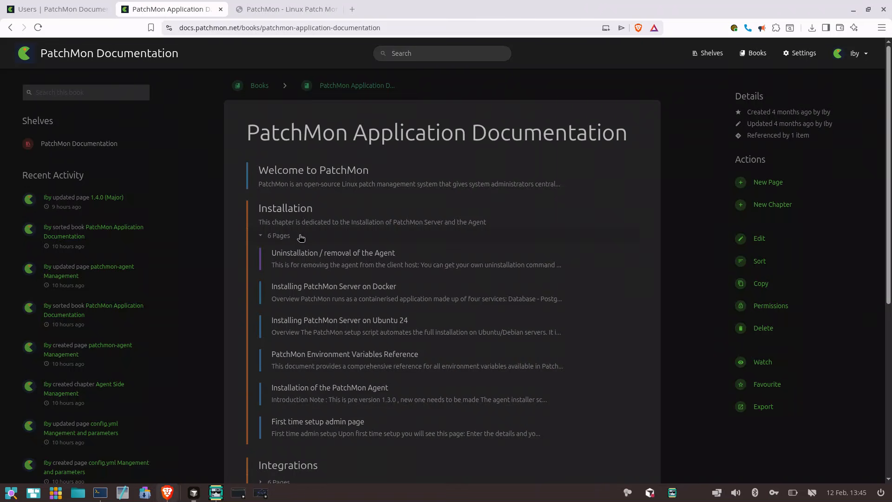
pyautogui.click(416, 302)
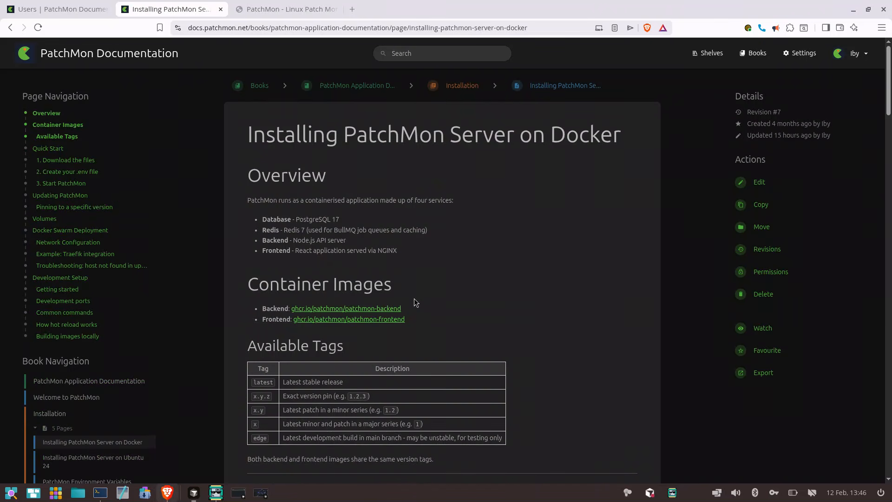
pyautogui.scroll(-1, 415, 302)
pyautogui.scroll(-6, 414, 298)
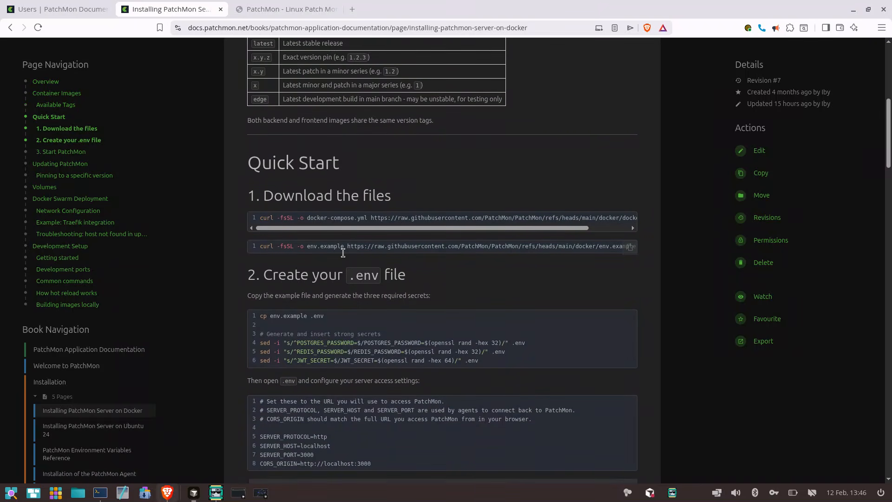
# Switch to the terminal, stop the PatchMon stack with docker compose down, and check the container logs in the other session
pyautogui.moveTo(400, 246); pyautogui.dragTo(634, 251)
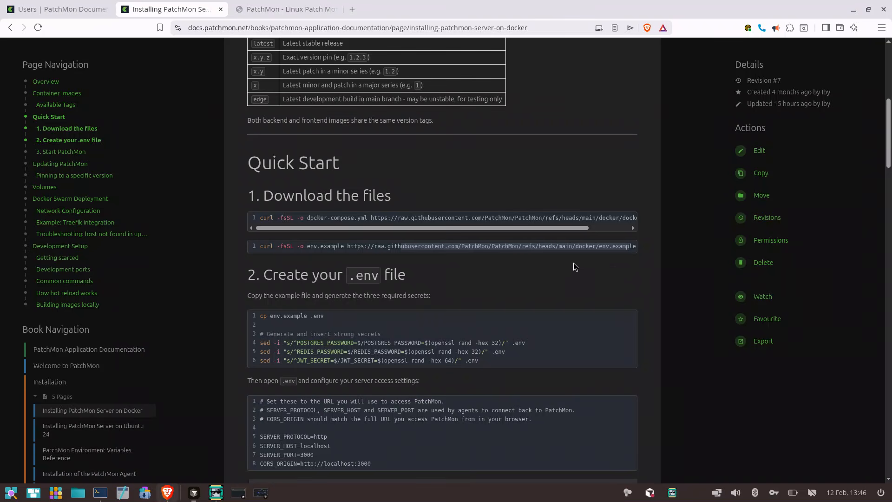
pyautogui.click(99, 494)
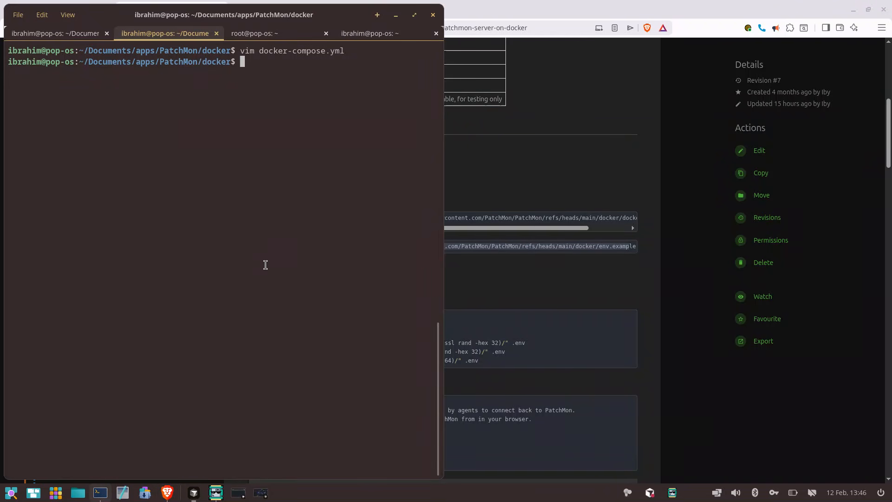
pyautogui.write('docker compose down')
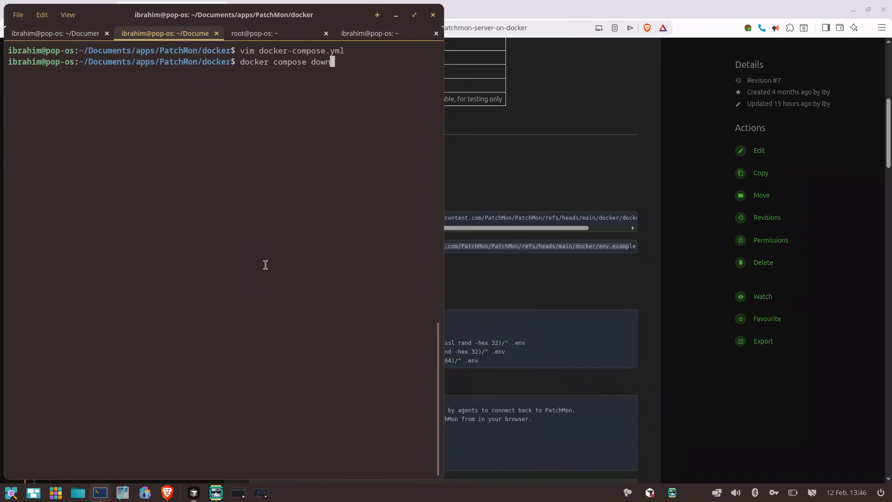
pyautogui.press('Return')
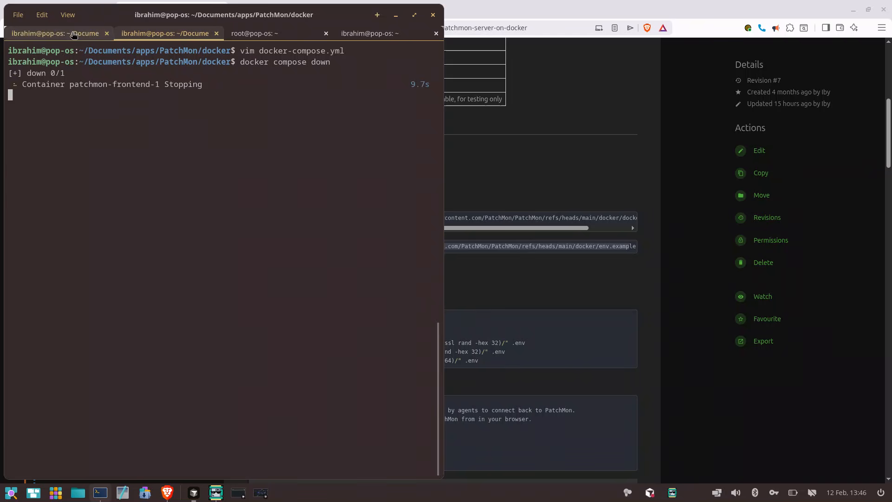
pyautogui.click(51, 33)
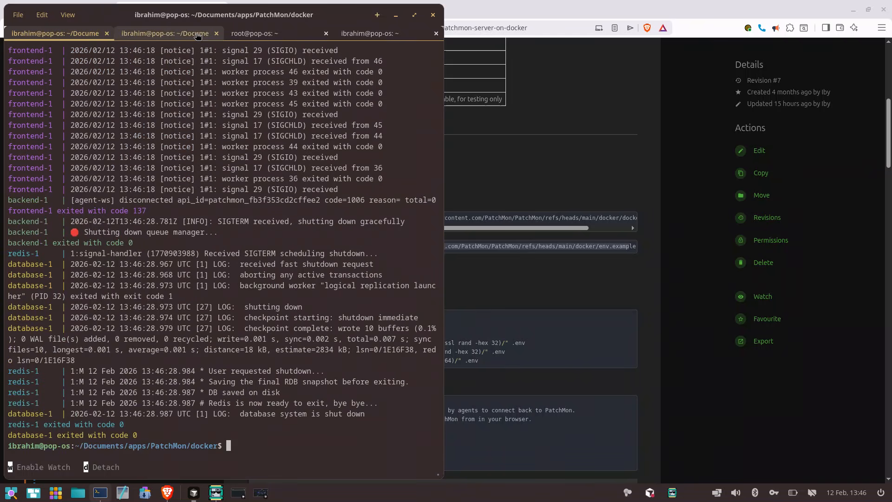
pyautogui.click(165, 33)
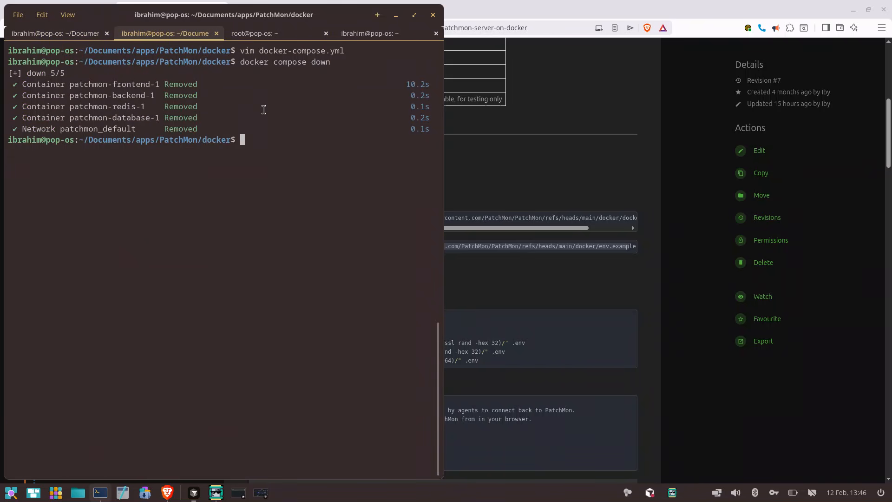
# Rename docker-compose.yml to docker-compose.yml-137 in the docker directory
pyautogui.write('mv docker-compose.yml')
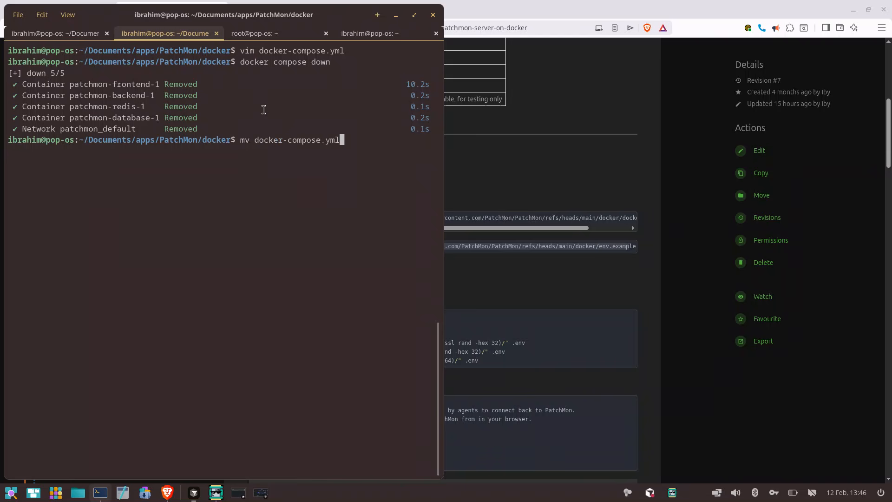
pyautogui.write(' docker-compose.yml-1')
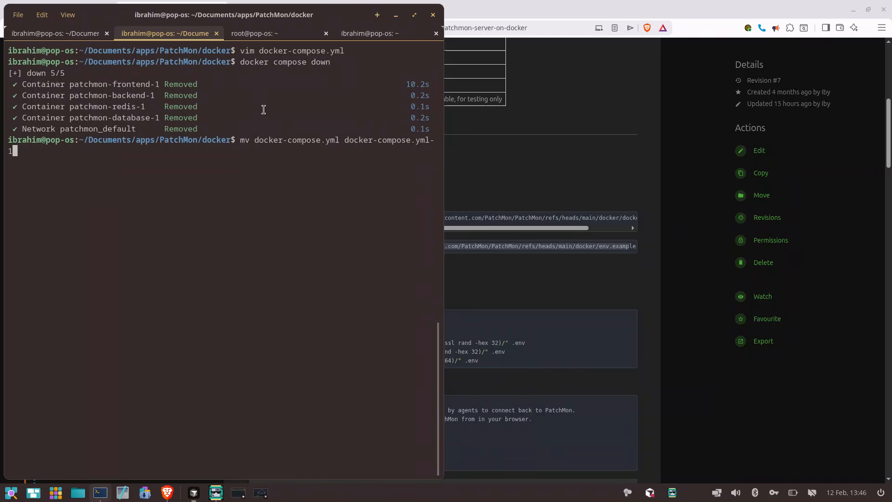
pyautogui.write('30')
pyautogui.press('BackSpace')
pyautogui.write('7')
pyautogui.press('Return')
pyautogui.rightClick(264, 109)
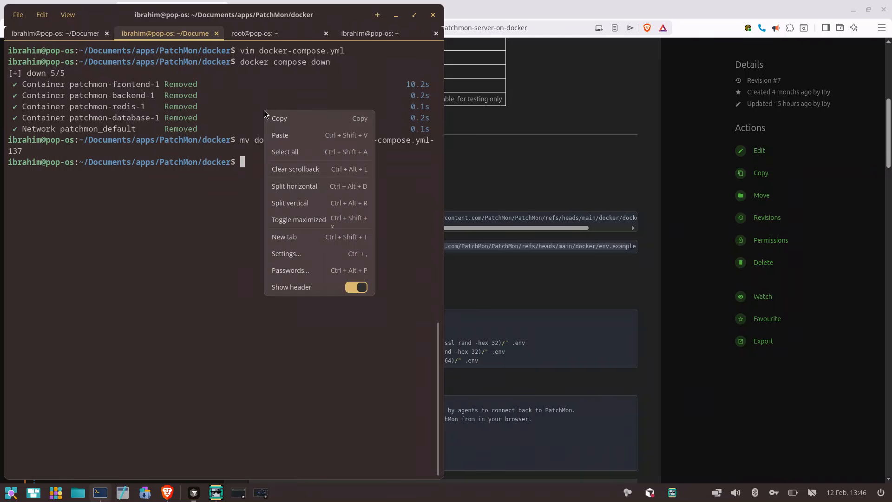
pyautogui.click(282, 134)
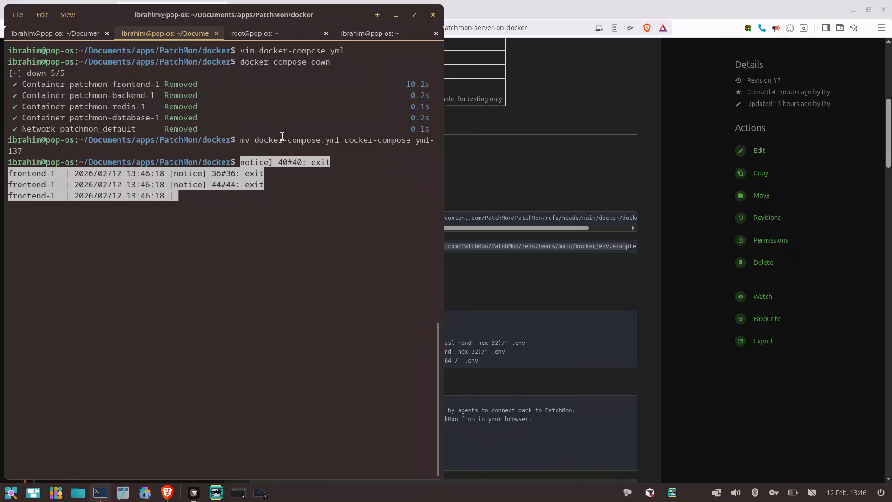
pyautogui.hotkey('ctrl', 'c')
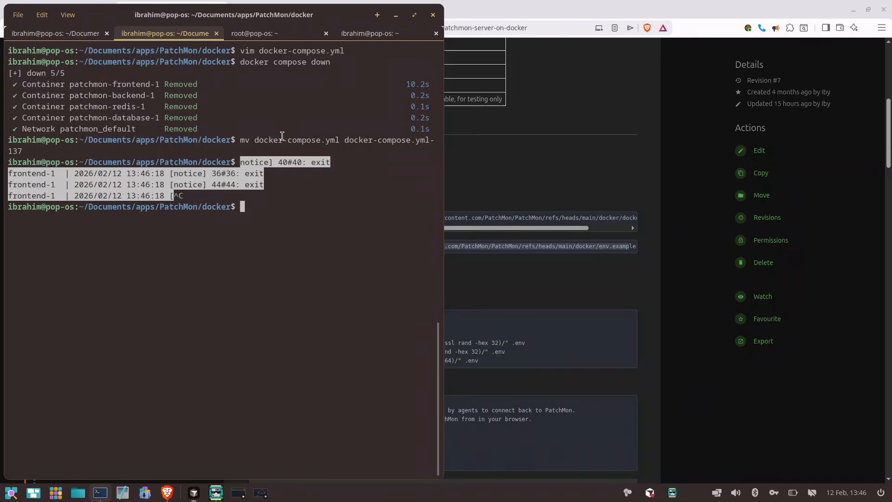
# Copy the env.example curl command from the Quick Start and run it in the PatchMon/docker terminal session
pyautogui.click(633, 247)
pyautogui.hotkey('alt', 'Tab')
pyautogui.rightClick(361, 261)
pyautogui.click(365, 285)
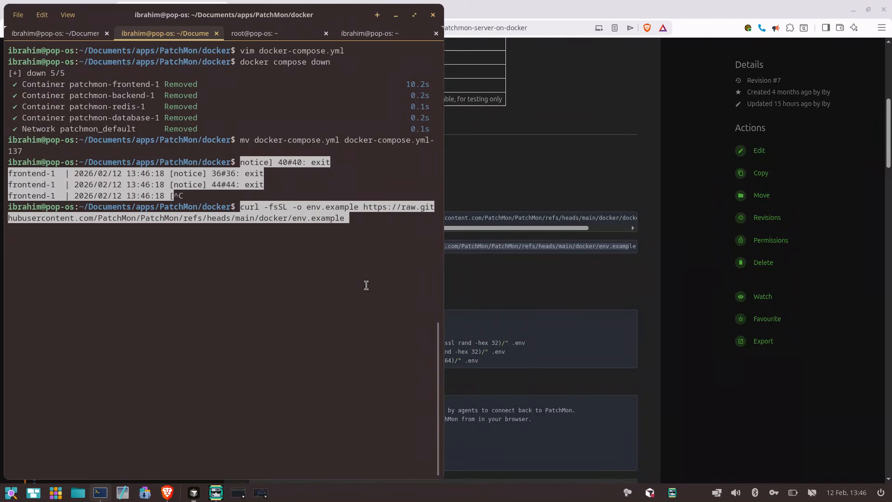
pyautogui.hotkey('ctrl', 'l')
pyautogui.press('Return')
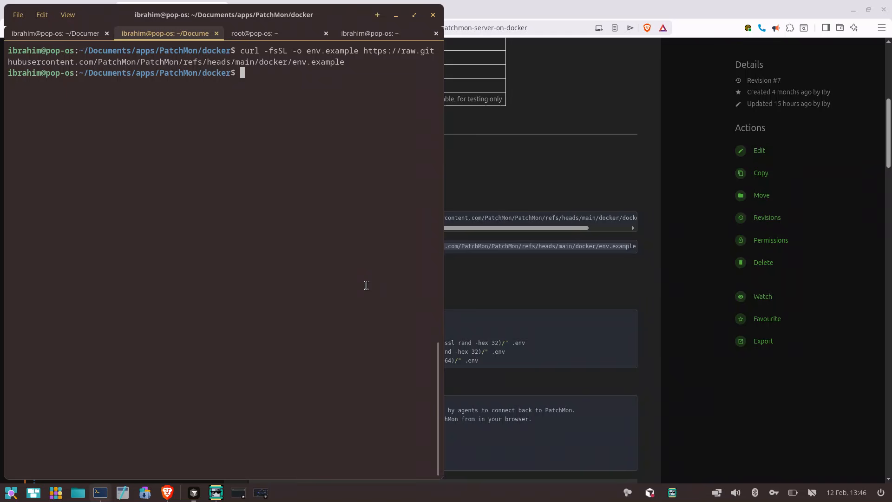
# Rename env.example to .env and clear the terminal screen
pyautogui.write('mv en')
pyautogui.press('Tab')
pyautogui.write('.en')
pyautogui.write('v')
pyautogui.press('Return')
pyautogui.hotkey('ctrl', 'l')
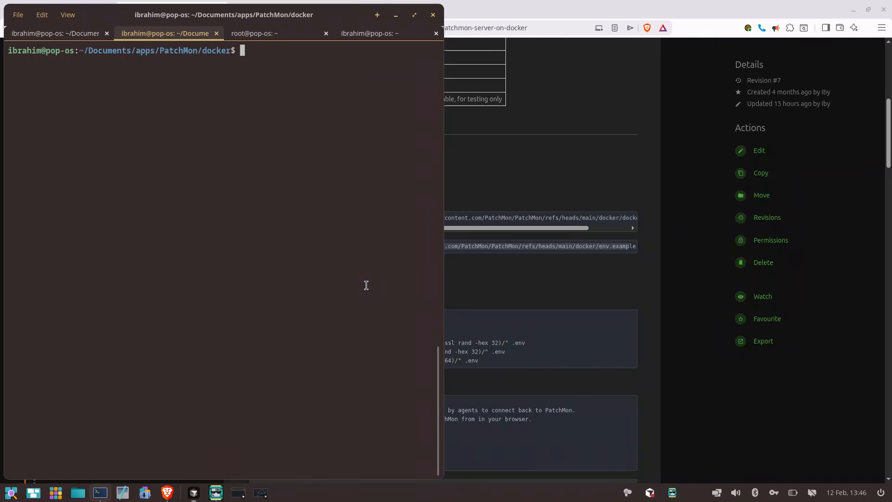
# Open .env in vim and examine its optional settings, from logging and authentication through to database connection retry
pyautogui.write('vim .env')
pyautogui.press('Return')
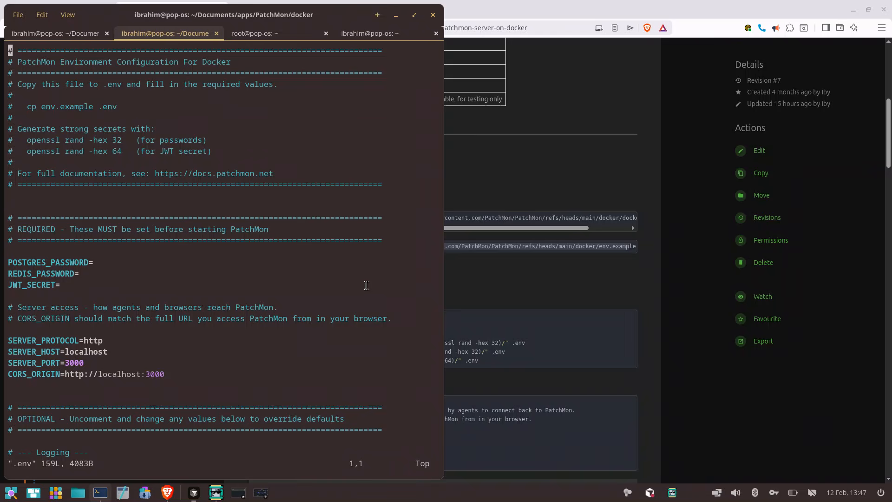
pyautogui.press('Down')
pyautogui.press('Down')
pyautogui.press('Down')
pyautogui.press('Down')
pyautogui.press('Down')
pyautogui.press('Down')
pyautogui.press('Down')
pyautogui.press('Down')
pyautogui.press('Down')
pyautogui.press('Down')
pyautogui.press('Down')
pyautogui.press('Down')
pyautogui.press('Down')
pyautogui.press('Down')
pyautogui.press('Down')
pyautogui.press('Down')
pyautogui.press('Down')
pyautogui.press('Down')
pyautogui.press('Down')
pyautogui.press('Down')
pyautogui.press('Down')
pyautogui.press('Down')
pyautogui.press('Down')
pyautogui.press('Down')
pyautogui.press('Down')
pyautogui.press('Down')
pyautogui.press('Down')
pyautogui.press('Down')
pyautogui.press('Down')
pyautogui.press('Down')
pyautogui.press('Down')
pyautogui.press('Down')
pyautogui.press('Down')
pyautogui.press('Down')
pyautogui.press('Down')
pyautogui.press('Down')
pyautogui.press('Down')
pyautogui.press('Down')
pyautogui.press('Down')
pyautogui.press('Down')
pyautogui.press('Down')
pyautogui.press('Down')
pyautogui.press('Down')
pyautogui.press('Down')
pyautogui.press('Down')
pyautogui.press('Down')
pyautogui.press('Down')
pyautogui.press('Down')
pyautogui.press('Down')
pyautogui.press('Down')
pyautogui.press('Down')
pyautogui.press('Down')
pyautogui.press('Down')
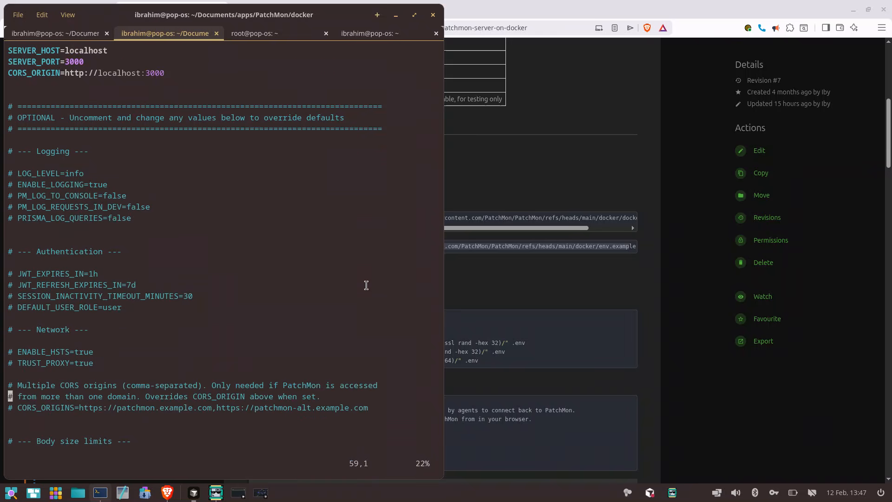
pyautogui.press('Down')
pyautogui.press('Down')
pyautogui.press('Down')
pyautogui.press('Down')
pyautogui.press('Down')
pyautogui.press('Down')
pyautogui.press('Down')
pyautogui.press('Down')
pyautogui.press('Down')
pyautogui.press('Down')
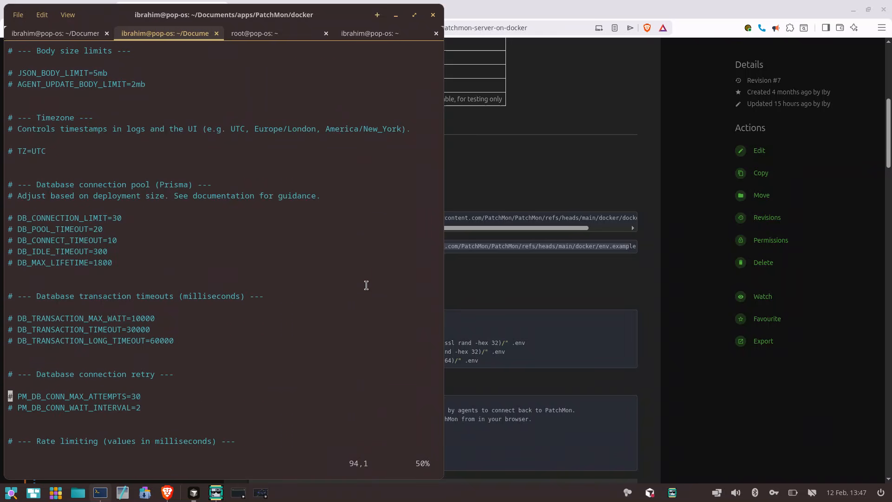
# Review the required password, JWT secret and server access settings in .env, ending at POSTGRES_PASSWORD, and quit vim without editing
pyautogui.press('pageup')
pyautogui.press('pageup')
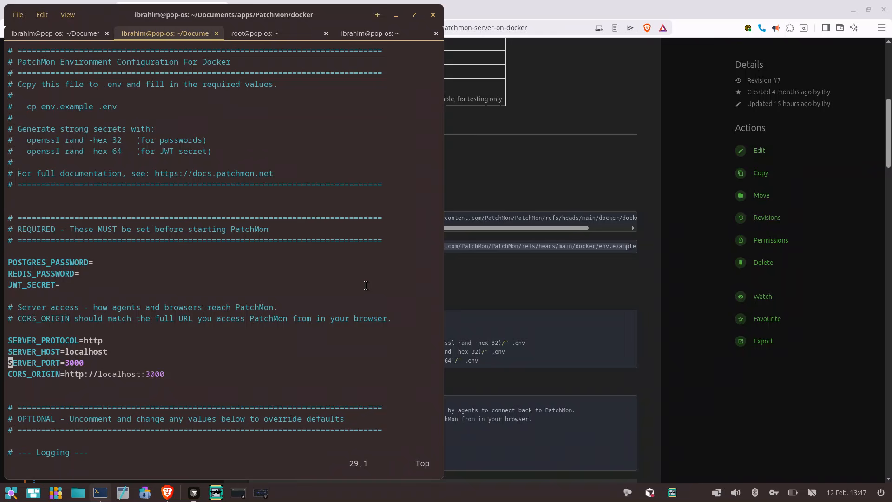
pyautogui.press('k')
pyautogui.press('k')
pyautogui.press('k')
pyautogui.press('k')
pyautogui.press('k')
pyautogui.press('k')
pyautogui.press('k')
pyautogui.press('k')
pyautogui.press('k')
pyautogui.write(':q')
pyautogui.press('Return')
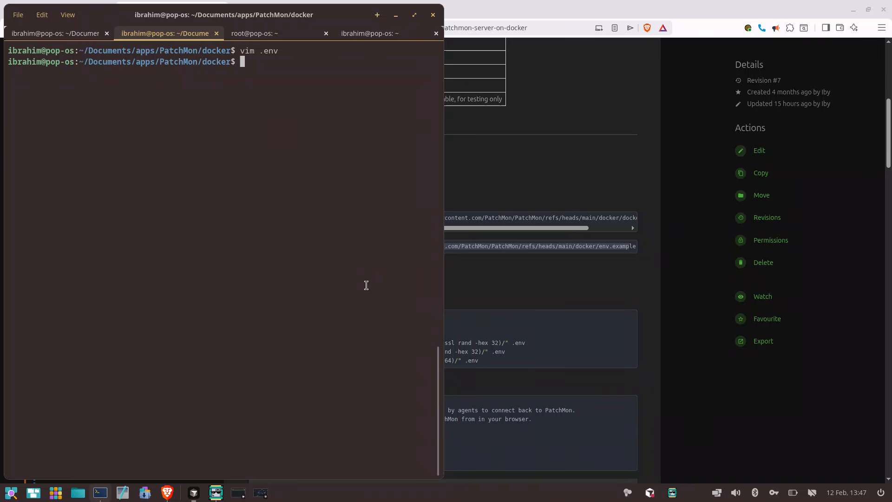
# Open the backed-up compose file docker-compose.yml-137 in vim
pyautogui.write('vim docker-compose.yml-')
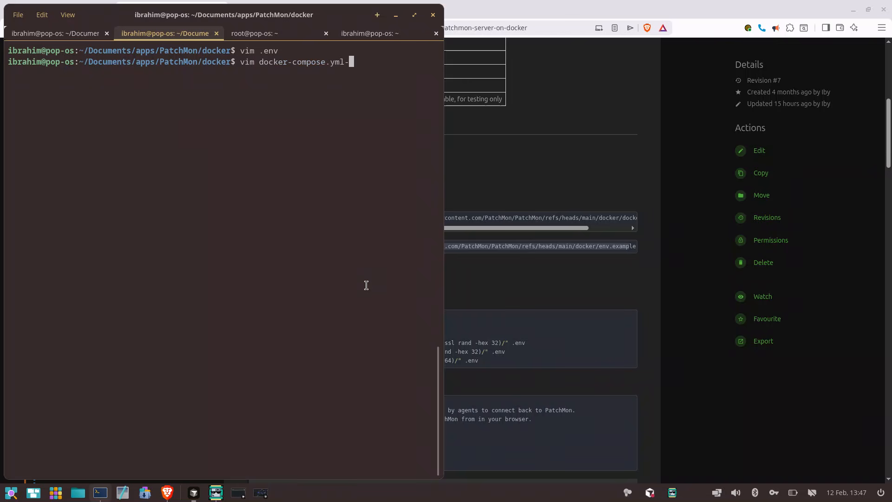
pyautogui.press('BackSpace')
pyautogui.write('-137')
pyautogui.press('Return')
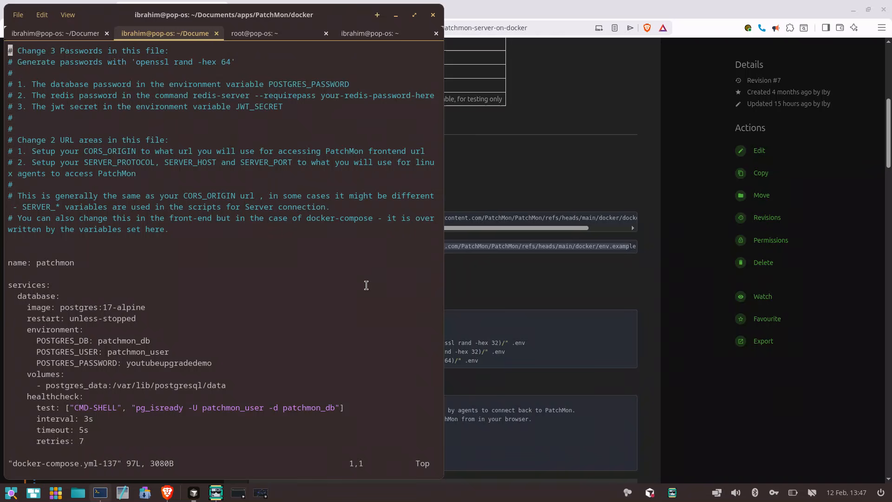
# Copy the POSTGRES_PASSWORD value from the database service's environment block and quit vim
pyautogui.press('Down')
pyautogui.press('Down')
pyautogui.press('Down')
pyautogui.press('Down')
pyautogui.press('Down')
pyautogui.press('Down')
pyautogui.press('Down')
pyautogui.press('Down')
pyautogui.press('Down')
pyautogui.press('Down')
pyautogui.press('Down')
pyautogui.press('Down')
pyautogui.press('Down')
pyautogui.press('Down')
pyautogui.press('Down')
pyautogui.press('Down')
pyautogui.press('Down')
pyautogui.press('Down')
pyautogui.press('Down')
pyautogui.press('Down')
pyautogui.doubleClick(197, 363)
pyautogui.rightClick(197, 363)
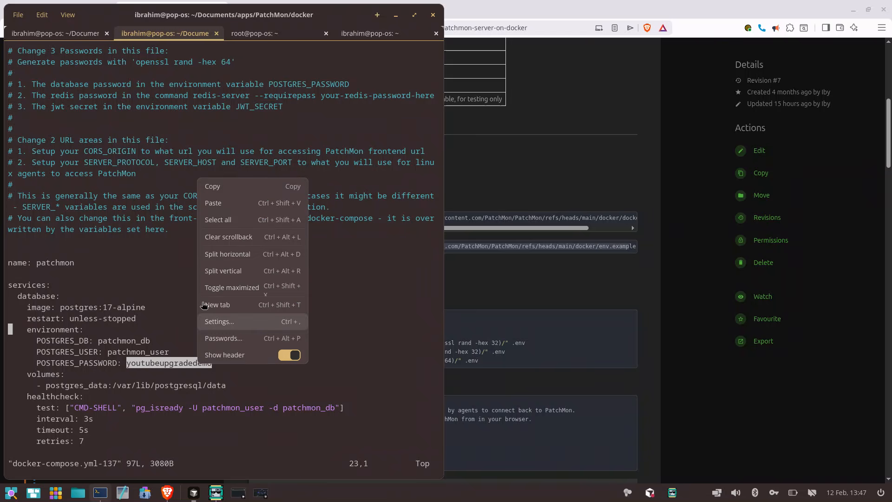
pyautogui.click(218, 191)
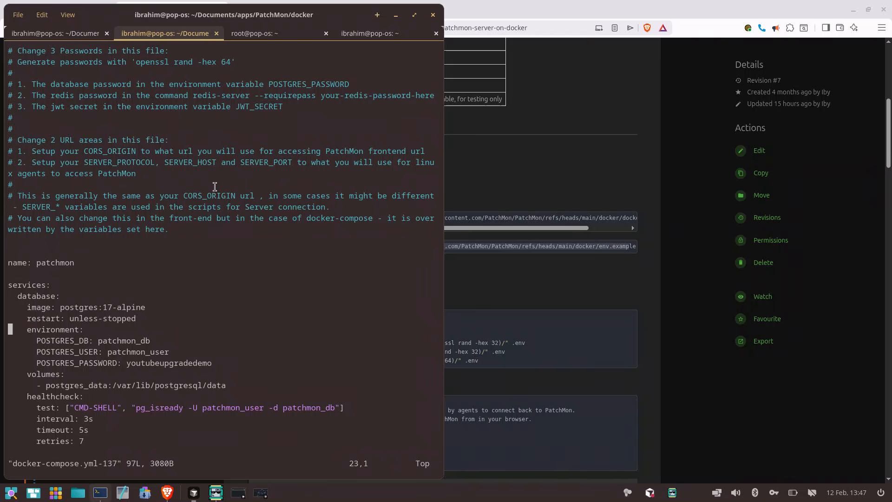
pyautogui.write(':q')
pyautogui.press('Return')
pyautogui.write('l')
pyautogui.press('BackSpace')
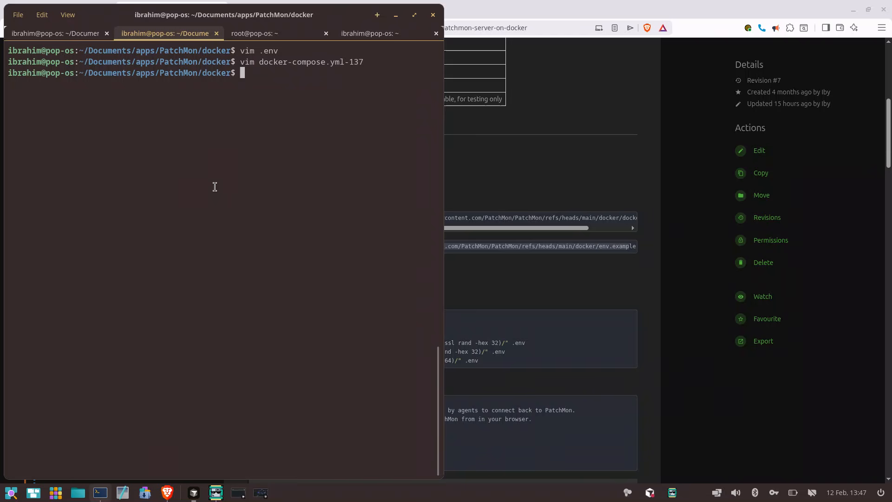
# Open a second terminal window beside the first and enlarge its text
pyautogui.rightClick(101, 492)
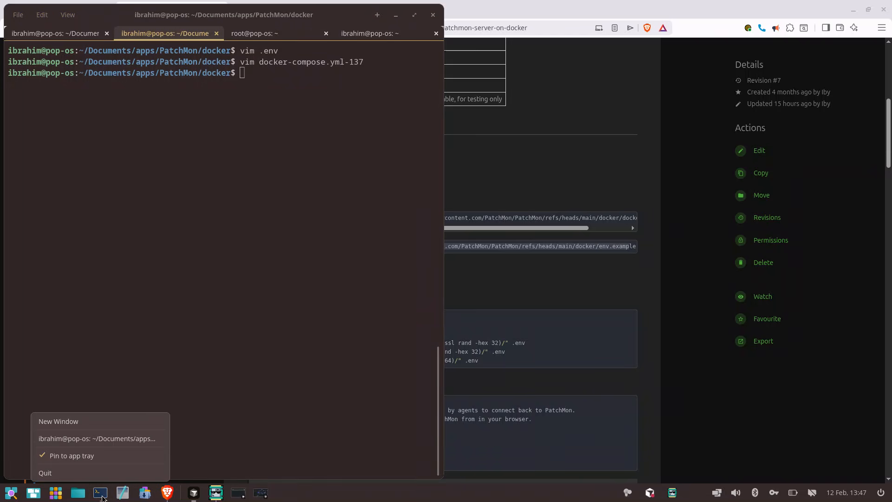
pyautogui.click(92, 424)
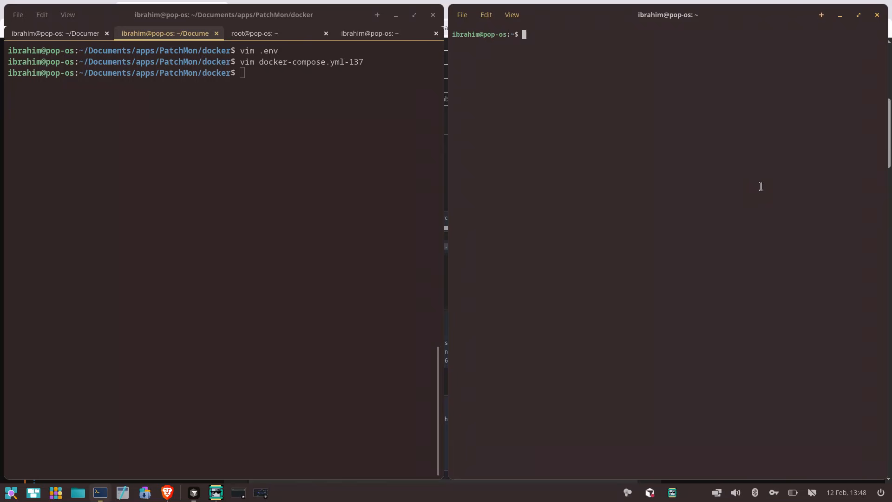
pyautogui.hotkey('ctrl', '+')
pyautogui.hotkey('ctrl', '+')
# Change the new terminal window's directory to Documents/apps/PatchMon/docker and clear its screen
pyautogui.write('cd ')
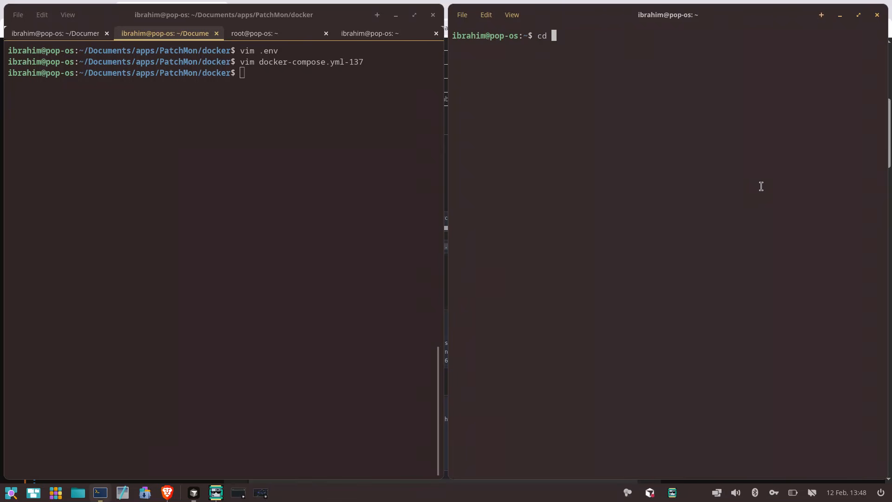
pyautogui.write('Doc')
pyautogui.press('Tab')
pyautogui.write('ap')
pyautogui.press('Tab')
pyautogui.write('Pat')
pyautogui.press('Tab')
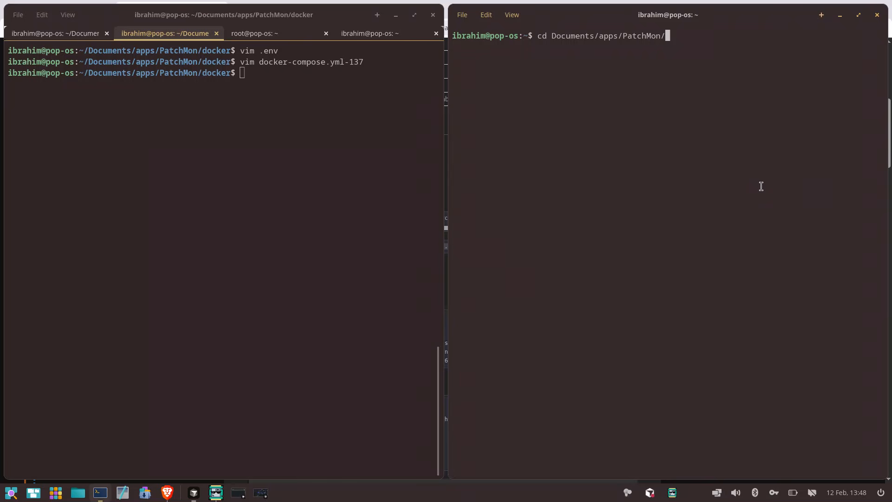
pyautogui.write('doc')
pyautogui.press('Return')
pyautogui.press('Up')
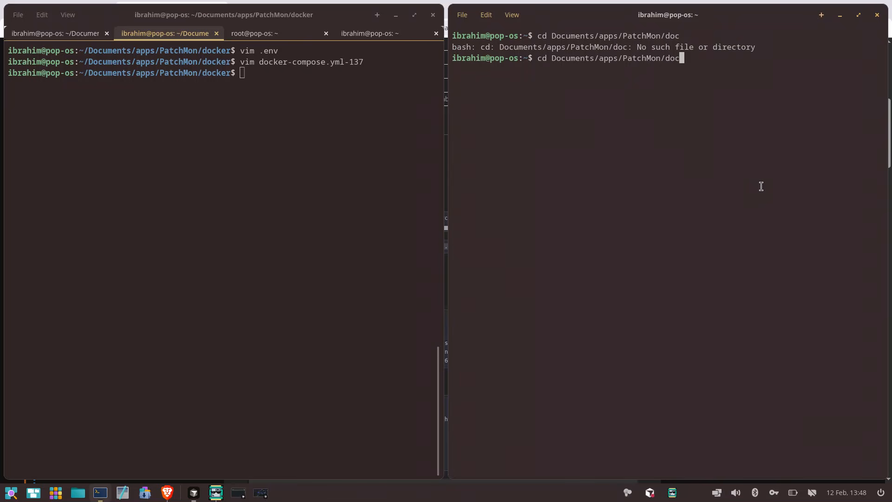
pyautogui.write('k')
pyautogui.press('Tab')
pyautogui.press('Return')
pyautogui.hotkey('ctrl', 'l')
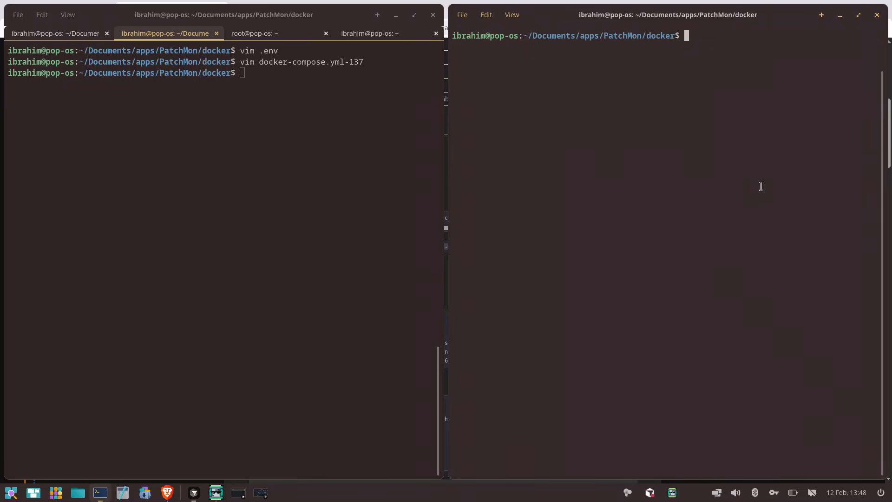
# Open docker-compose.yml-137 in vim in the second terminal window as a side-by-side reference
pyautogui.write('vim doc')
pyautogui.press('Tab')
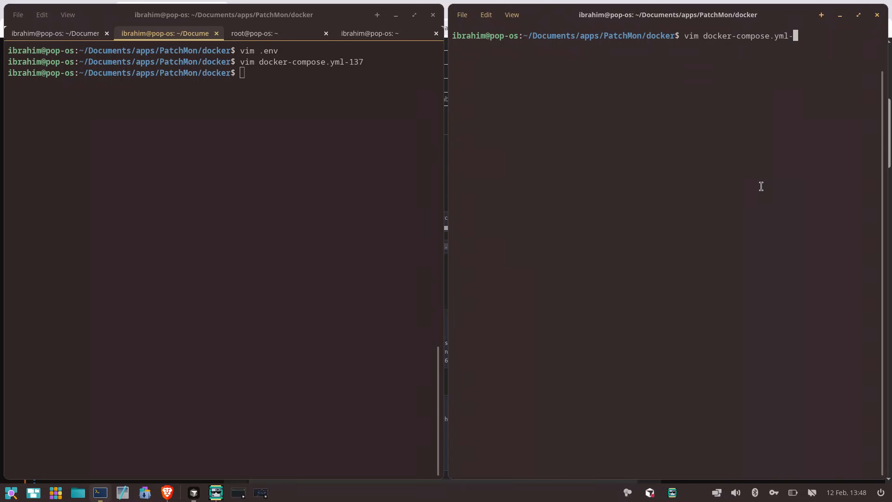
pyautogui.write('137')
pyautogui.press('Return')
# Reopen .env in vim in the first terminal window and paste the copied database password as the POSTGRES_PASSWORD value
pyautogui.click(262, 136)
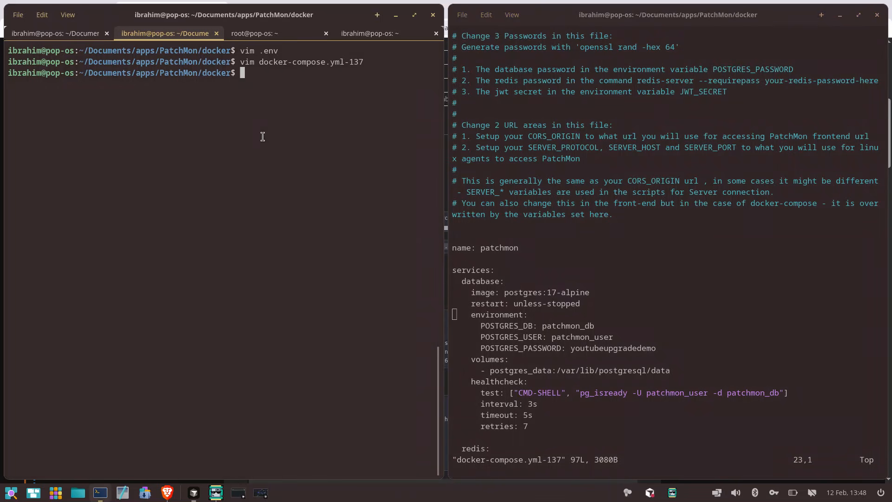
pyautogui.press('Up')
pyautogui.press('Up')
pyautogui.press('Return')
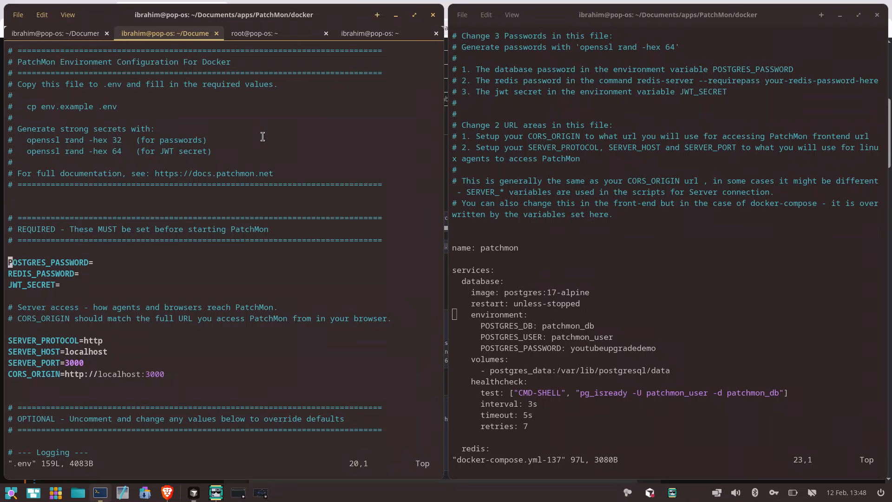
pyautogui.press('$')
pyautogui.press('a')
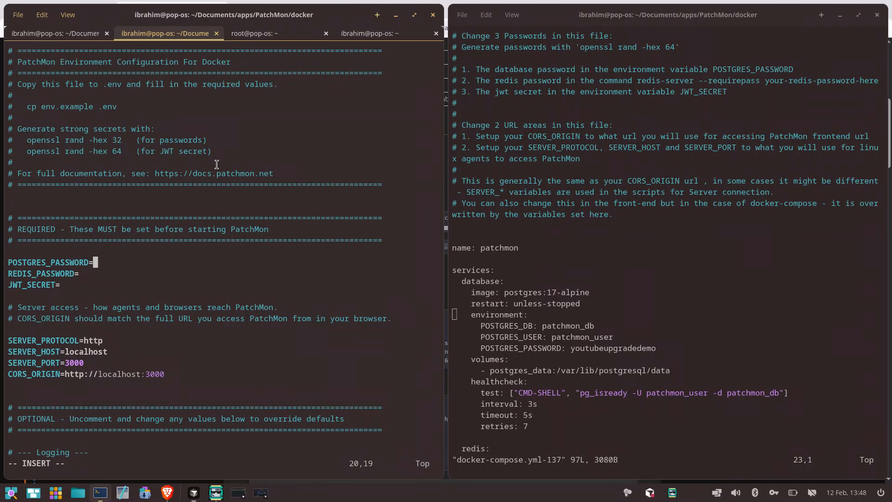
pyautogui.rightClick(136, 245)
pyautogui.click(154, 273)
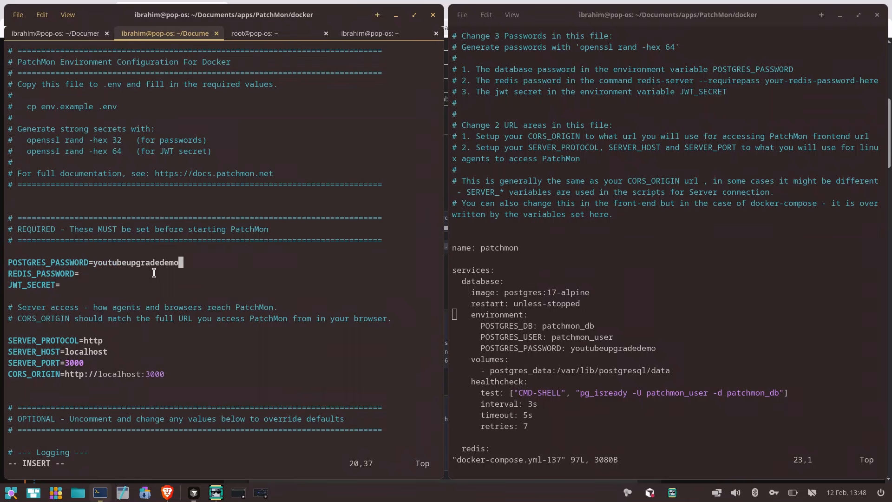
# Locate the Redis password in docker-compose.yml-137 and paste the copied password as the REDIS_PASSWORD value in .env
pyautogui.press('Down')
pyautogui.click(509, 326)
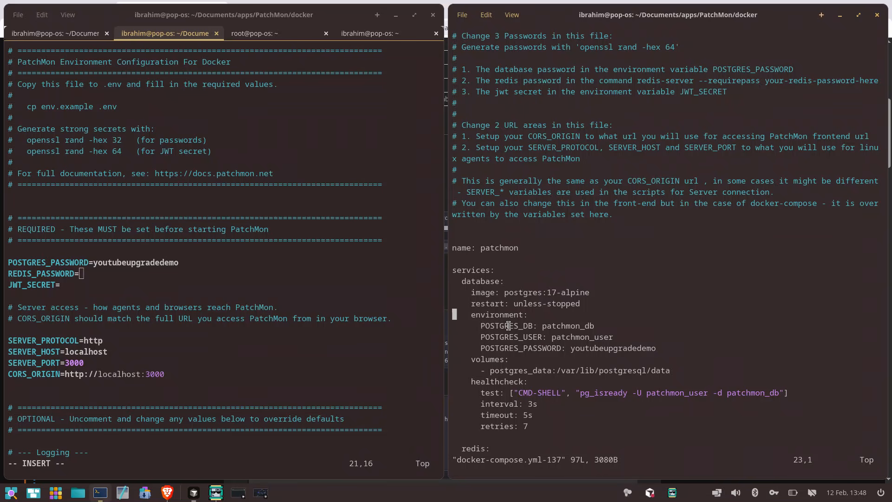
pyautogui.press('Down')
pyautogui.press('Down')
pyautogui.press('Down')
pyautogui.press('Down')
pyautogui.press('Down')
pyautogui.press('Down')
pyautogui.press('Down')
pyautogui.press('Down')
pyautogui.press('Down')
pyautogui.press('Down')
pyautogui.press('Down')
pyautogui.press('Down')
pyautogui.press('Down')
pyautogui.press('Down')
pyautogui.press('Down')
pyautogui.press('Down')
pyautogui.press('Down')
pyautogui.press('Down')
pyautogui.press('Down')
pyautogui.press('Down')
pyautogui.press('Down')
pyautogui.press('Down')
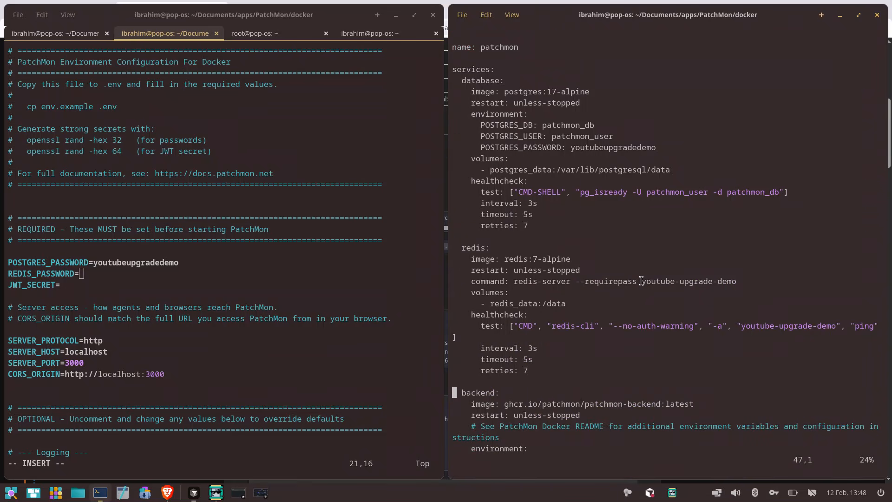
pyautogui.click(397, 274)
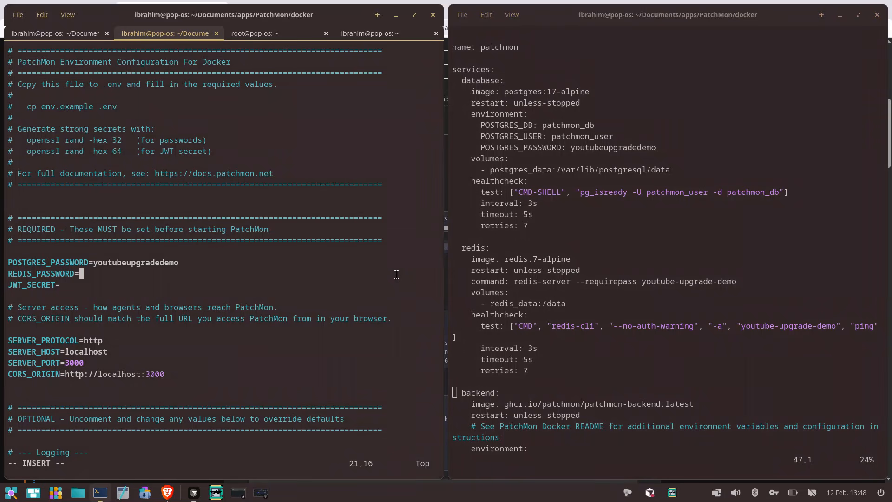
pyautogui.rightClick(396, 275)
pyautogui.click(367, 298)
# Insert the two missing hyphens in the REDIS_PASSWORD value so it matches the Redis password in the old compose file
pyautogui.press('Left')
pyautogui.press('Left')
pyautogui.press('Left')
pyautogui.press('Left')
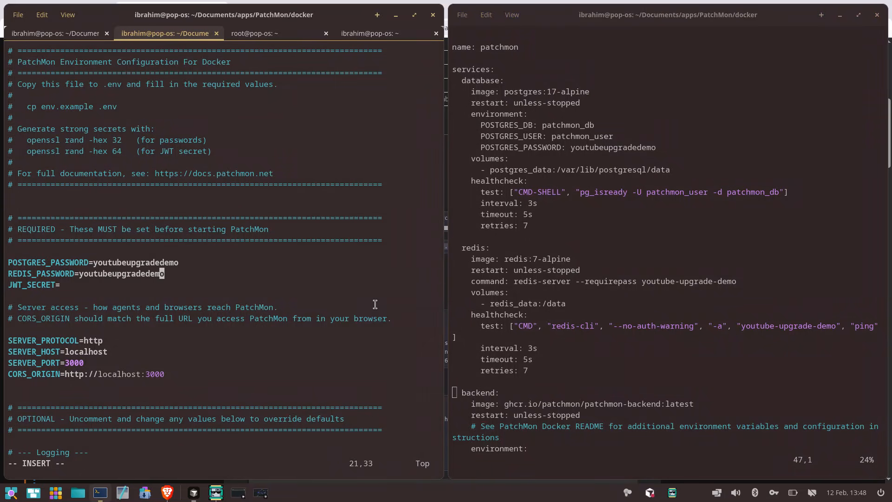
pyautogui.write('-')
pyautogui.press('Left')
pyautogui.press('Left')
pyautogui.press('Left')
pyautogui.press('Left')
pyautogui.press('Left')
pyautogui.press('Left')
pyautogui.press('Left')
pyautogui.press('Left')
pyautogui.write('-')
# Locate the backend's JWT secret in docker-compose.yml-137 and paste the copied secret as the JWT_SECRET value in .env
pyautogui.press('Down')
pyautogui.click(723, 365)
pyautogui.press('Up')
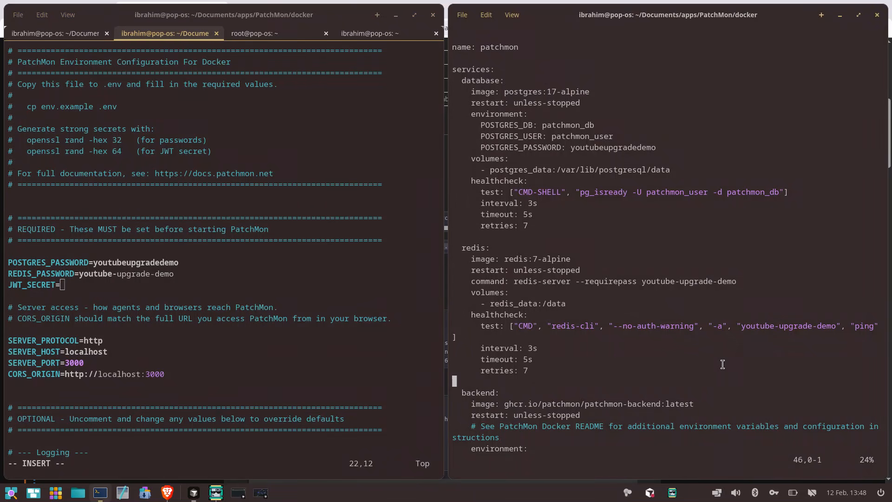
pyautogui.press('Up')
pyautogui.press('Up')
pyautogui.press('Up')
pyautogui.press('Up')
pyautogui.press('Up')
pyautogui.press('Up')
pyautogui.press('Up')
pyautogui.press('Up')
pyautogui.press('Up')
pyautogui.press('Up')
pyautogui.press('Up')
pyautogui.press('Up')
pyautogui.press('Up')
pyautogui.press('Up')
pyautogui.press('Up')
pyautogui.press('Up')
pyautogui.press('Up')
pyautogui.press('Up')
pyautogui.press('Up')
pyautogui.press('Up')
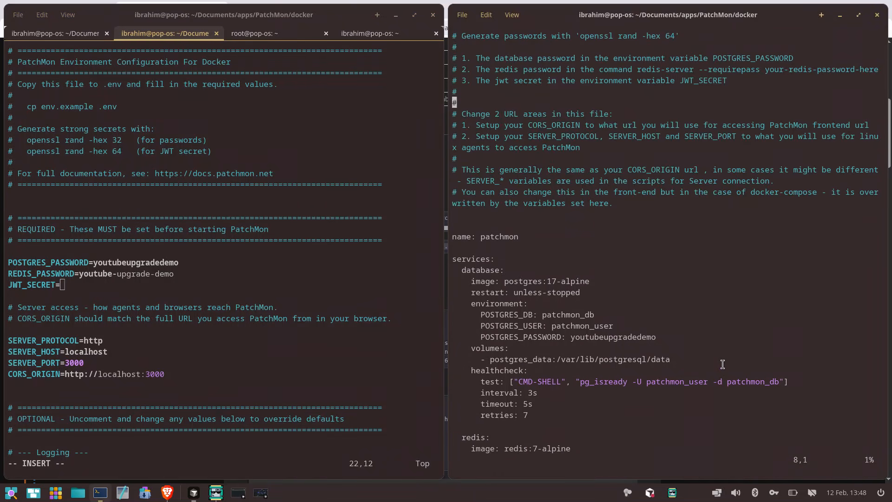
pyautogui.press('Down')
pyautogui.press('Down')
pyautogui.press('Down')
pyautogui.press('Down')
pyautogui.press('Down')
pyautogui.press('Down')
pyautogui.press('Down')
pyautogui.press('Down')
pyautogui.press('Down')
pyautogui.press('Down')
pyautogui.press('Down')
pyautogui.press('Down')
pyautogui.press('Down')
pyautogui.press('Down')
pyautogui.press('Down')
pyautogui.press('Down')
pyautogui.press('Down')
pyautogui.press('Down')
pyautogui.press('Down')
pyautogui.press('Down')
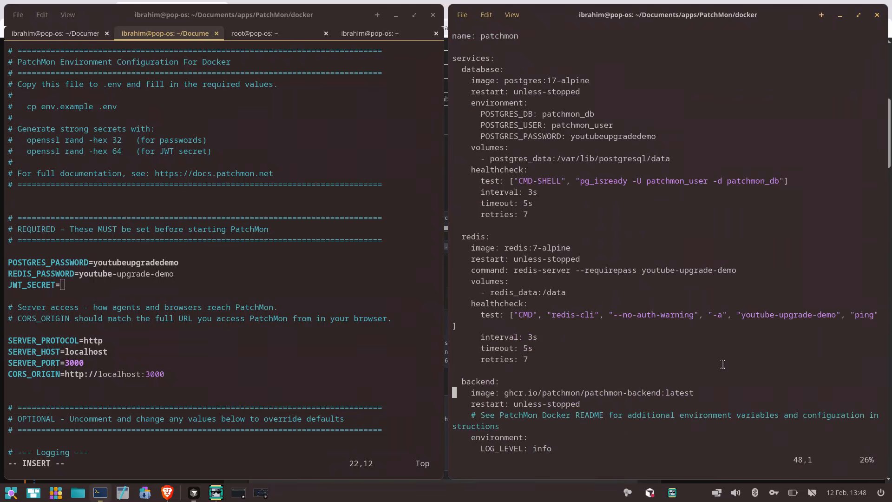
pyautogui.press('Down')
pyautogui.press('Down')
pyautogui.press('Down')
pyautogui.press('Down')
pyautogui.press('Down')
pyautogui.press('Down')
pyautogui.press('Down')
pyautogui.press('Down')
pyautogui.press('Down')
pyautogui.press('Down')
pyautogui.press('Down')
pyautogui.press('Down')
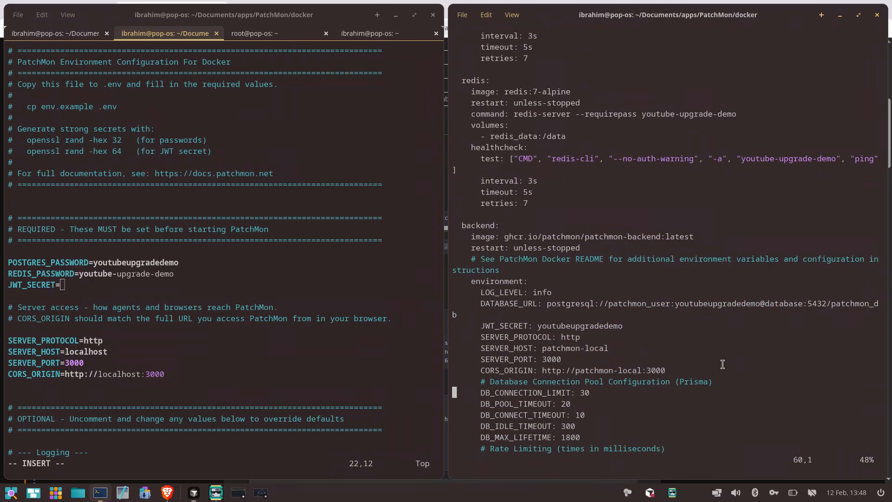
pyautogui.rightClick(215, 283)
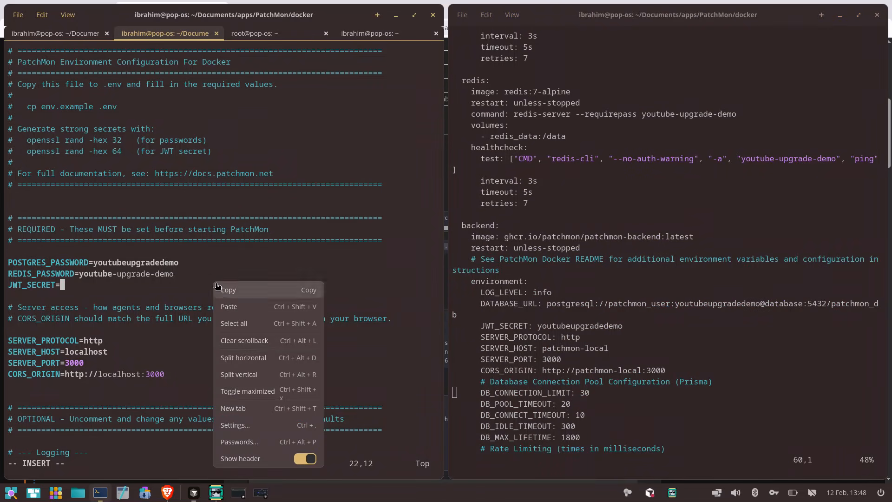
pyautogui.click(239, 307)
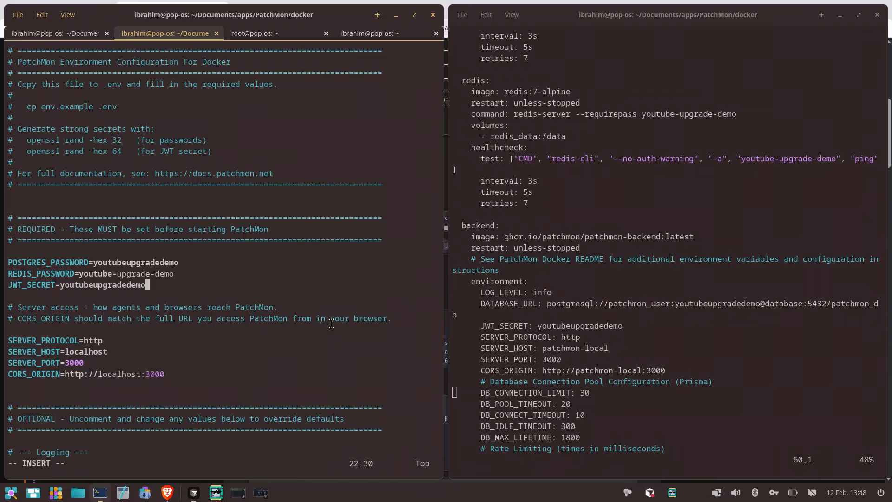
# Set SERVER_HOST to patchmon-local in .env
pyautogui.press('Down')
pyautogui.press('Down')
pyautogui.press('Down')
pyautogui.press('Down')
pyautogui.press('Down')
pyautogui.press('Down')
pyautogui.press('BackSpace')
pyautogui.press('BackSpace')
pyautogui.press('BackSpace')
pyautogui.press('BackSpace')
pyautogui.press('BackSpace')
pyautogui.press('BackSpace')
pyautogui.press('BackSpace')
pyautogui.press('BackSpace')
pyautogui.press('BackSpace')
pyautogui.write('patchmon-local')
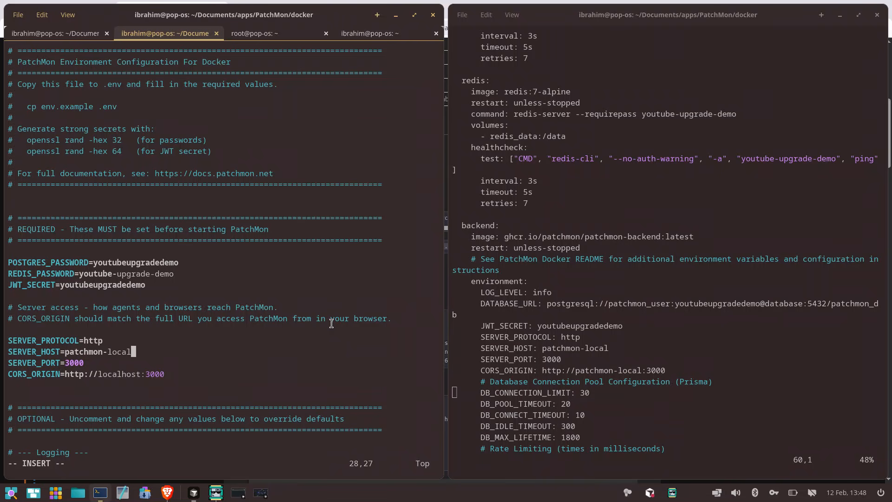
pyautogui.press('Down')
pyautogui.press('Down')
pyautogui.press('Right')
pyautogui.press('Right')
pyautogui.press('BackSpace')
pyautogui.press('BackSpace')
pyautogui.press('BackSpace')
pyautogui.press('BackSpace')
pyautogui.press('BackSpace')
pyautogui.press('BackSpace')
pyautogui.press('BackSpace')
pyautogui.press('BackSpace')
pyautogui.press('BackSpace')
pyautogui.write('patchmon-local')
# Compare the backend settings in docker-compose.yml-137 with the optional Logging, Authentication and Network settings in .env
pyautogui.click(722, 269)
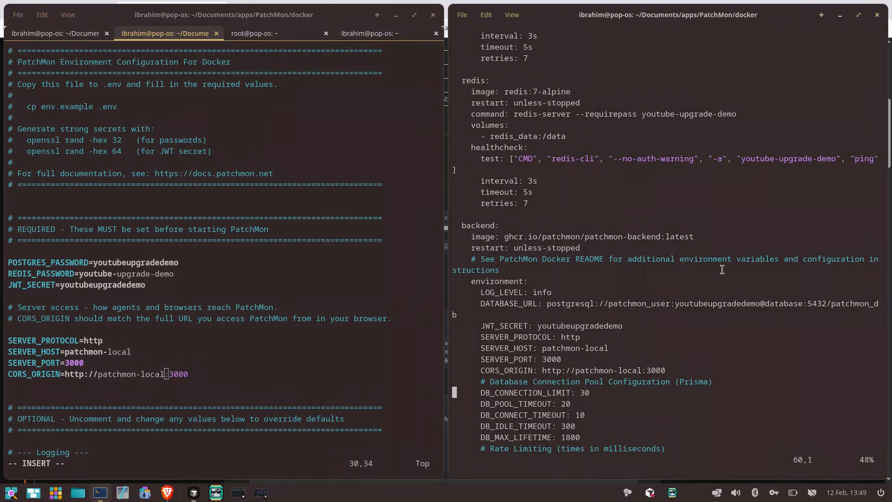
pyautogui.press('Down')
pyautogui.press('Down')
pyautogui.press('Down')
pyautogui.press('Down')
pyautogui.press('Down')
pyautogui.press('Down')
pyautogui.press('Down')
pyautogui.press('Down')
pyautogui.press('Down')
pyautogui.press('Down')
pyautogui.press('Down')
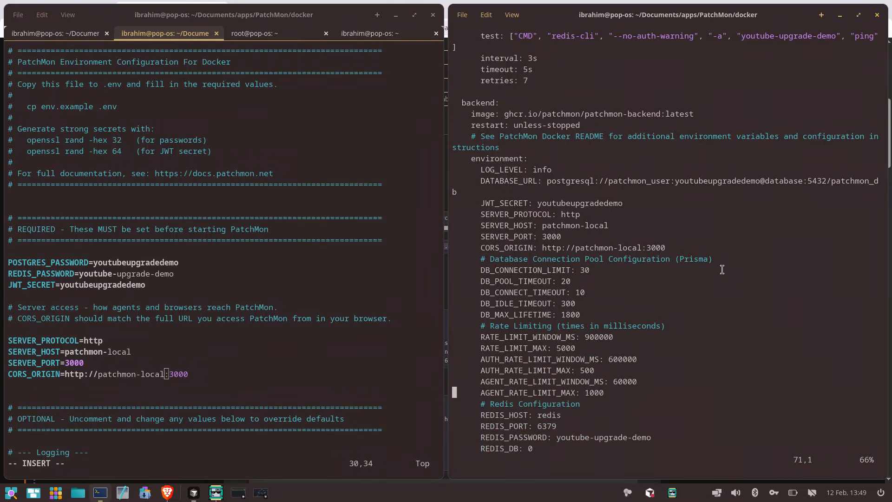
pyautogui.press('Down')
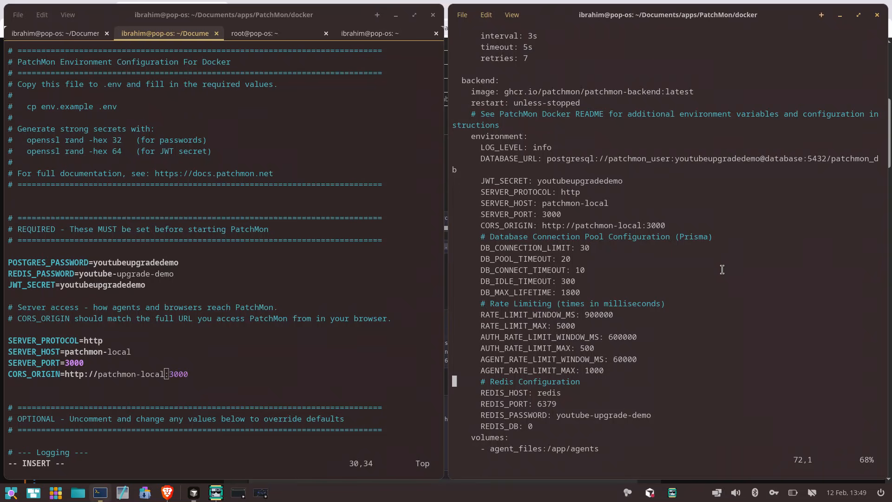
pyautogui.click(350, 320)
pyautogui.press('Down')
pyautogui.press('Down')
pyautogui.press('Down')
pyautogui.press('Down')
pyautogui.press('Down')
pyautogui.press('Down')
pyautogui.press('Down')
pyautogui.press('Down')
pyautogui.press('Down')
pyautogui.press('Down')
pyautogui.press('Down')
pyautogui.press('Down')
pyautogui.press('Down')
pyautogui.press('Down')
pyautogui.press('Down')
pyautogui.press('Down')
pyautogui.press('Down')
pyautogui.press('Down')
pyautogui.press('Down')
pyautogui.press('Down')
pyautogui.press('Down')
pyautogui.press('Down')
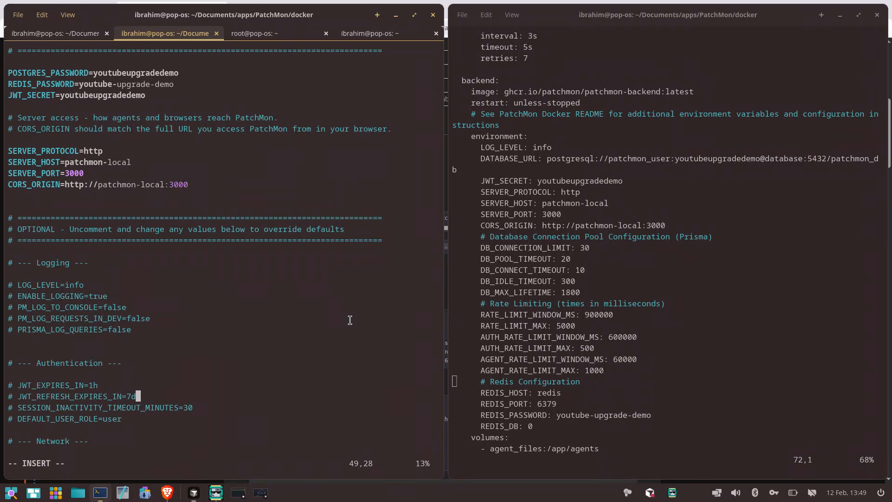
pyautogui.press('Up')
pyautogui.press('Up')
pyautogui.press('Up')
pyautogui.press('Up')
pyautogui.press('Up')
pyautogui.press('Up')
pyautogui.press('Up')
pyautogui.press('Up')
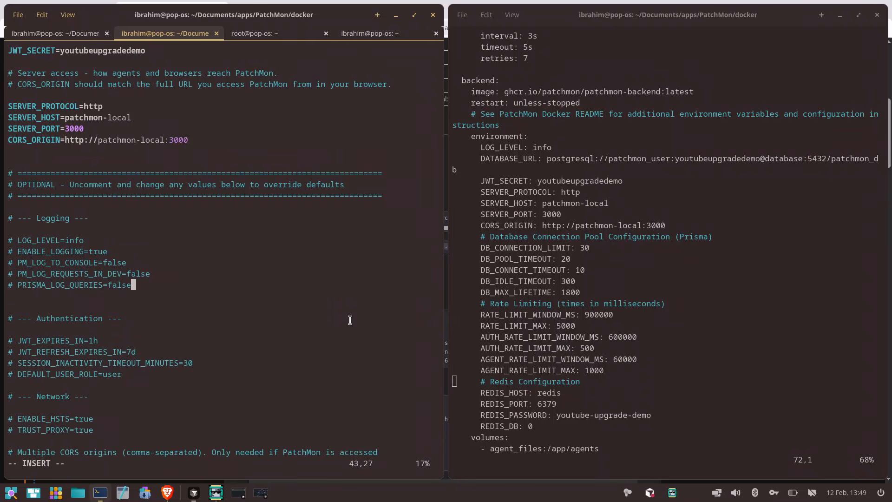
pyautogui.press('Down')
pyautogui.press('Down')
pyautogui.press('Down')
pyautogui.press('Down')
pyautogui.press('Down')
pyautogui.press('Down')
pyautogui.press('Down')
pyautogui.press('Down')
pyautogui.press('Down')
pyautogui.press('Down')
pyautogui.press('Down')
pyautogui.press('Down')
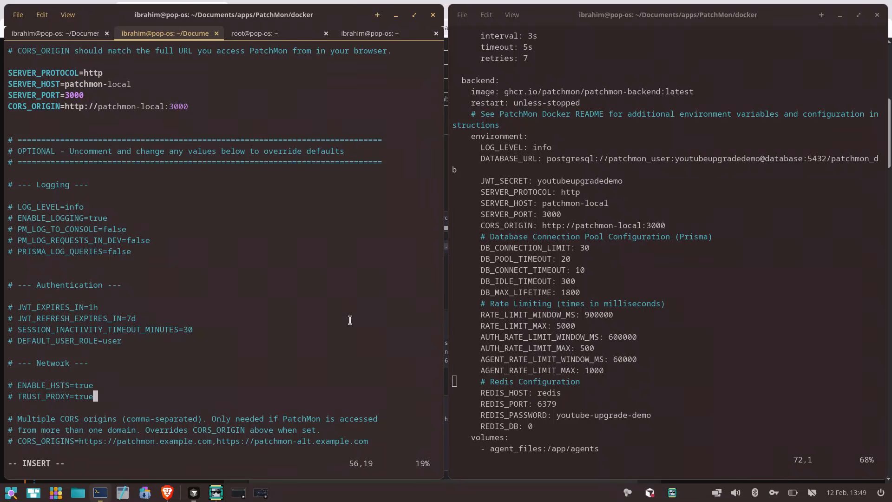
pyautogui.press('Up')
pyautogui.press('Up')
pyautogui.press('Up')
# Uncomment the example CORS_ORIGINS line for multiple domains in the Network section of .env
pyautogui.press('Down')
pyautogui.press('Down')
pyautogui.press('Down')
pyautogui.press('Down')
pyautogui.press('Down')
pyautogui.press('Down')
pyautogui.press('Down')
pyautogui.press('Down')
pyautogui.press('Down')
pyautogui.press('Down')
pyautogui.press('Down')
pyautogui.press('Down')
pyautogui.press('Down')
pyautogui.press('Down')
pyautogui.press('Down')
pyautogui.press('Down')
pyautogui.press('Down')
pyautogui.press('Down')
pyautogui.press('Down')
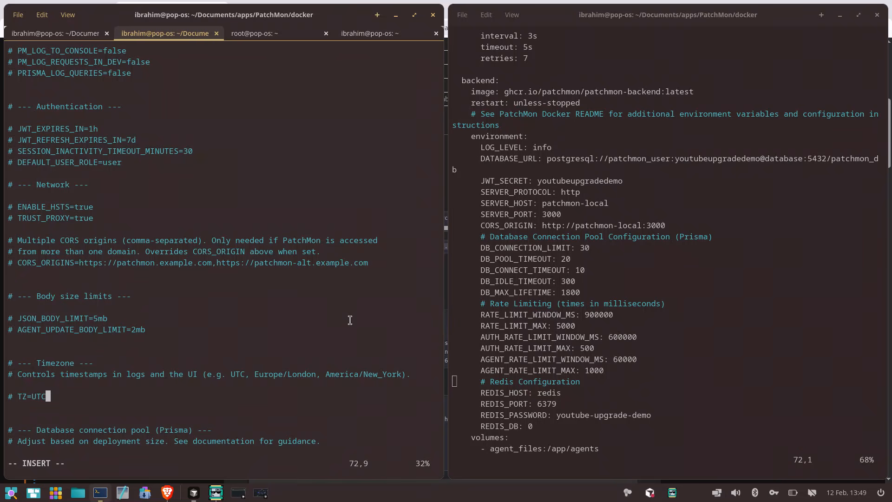
pyautogui.press('Up')
pyautogui.press('Up')
pyautogui.press('Up')
pyautogui.press('Up')
pyautogui.press('Up')
pyautogui.press('Up')
pyautogui.press('Up')
pyautogui.press('Up')
pyautogui.press('Up')
pyautogui.press('Up')
pyautogui.press('Up')
pyautogui.press('Up')
pyautogui.press('Home')
pyautogui.write('i')
pyautogui.press('BackSpace')
pyautogui.press('Delete')
pyautogui.press('Delete')
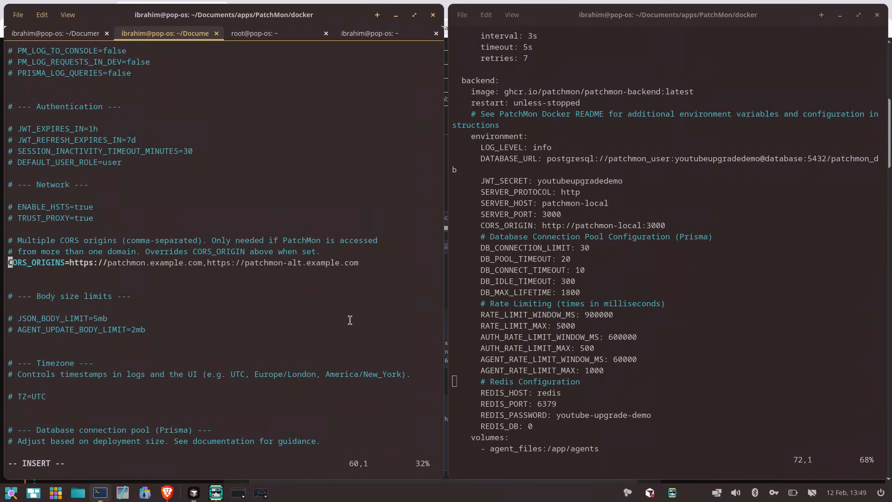
# Compare the required CORS_ORIGIN entry with the multi-domain CORS_ORIGINS line in .env
pyautogui.press('Up')
pyautogui.press('Up')
pyautogui.press('Up')
pyautogui.press('Up')
pyautogui.press('Up')
pyautogui.press('Up')
pyautogui.press('Up')
pyautogui.press('Up')
pyautogui.press('Up')
pyautogui.press('Up')
pyautogui.press('Up')
pyautogui.press('Up')
pyautogui.press('Up')
pyautogui.press('Up')
pyautogui.press('Up')
pyautogui.press('Up')
pyautogui.press('Up')
pyautogui.press('Up')
pyautogui.press('Up')
pyautogui.press('Up')
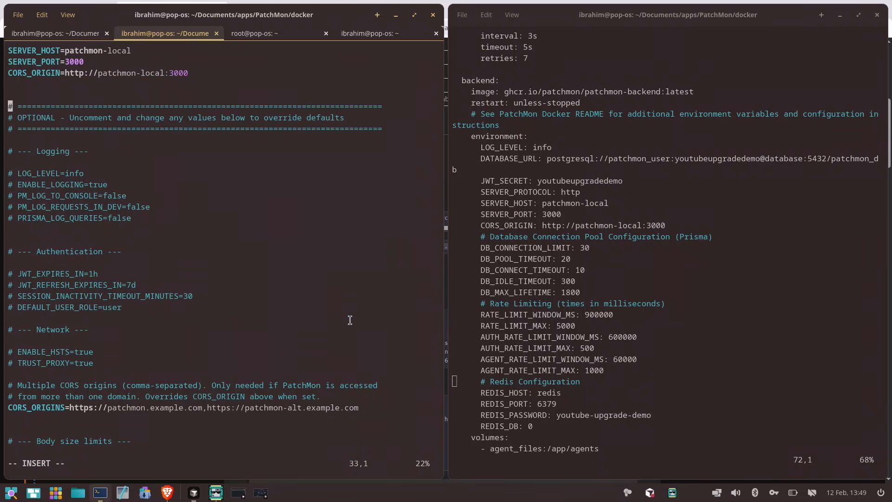
pyautogui.press('Up')
pyautogui.press('Up')
pyautogui.press('Up')
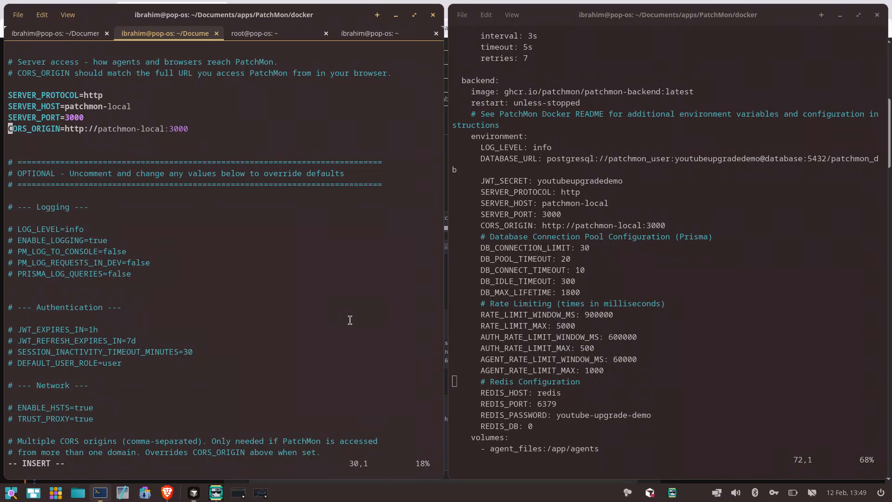
pyautogui.press('Down')
pyautogui.press('Down')
pyautogui.press('Down')
pyautogui.press('Down')
pyautogui.press('Down')
pyautogui.press('Down')
pyautogui.press('Down')
pyautogui.press('Down')
pyautogui.press('Down')
pyautogui.press('Down')
pyautogui.press('Down')
pyautogui.press('Down')
pyautogui.press('Down')
pyautogui.press('Down')
pyautogui.press('Down')
pyautogui.press('Down')
pyautogui.press('Down')
pyautogui.press('Down')
pyautogui.press('Down')
pyautogui.press('Down')
pyautogui.press('Down')
pyautogui.press('Down')
pyautogui.press('Down')
pyautogui.press('Down')
pyautogui.press('Down')
pyautogui.press('Down')
pyautogui.press('Down')
pyautogui.press('Up')
pyautogui.press('Up')
pyautogui.press('Up')
pyautogui.press('Up')
pyautogui.press('Up')
pyautogui.press('Up')
pyautogui.press('Up')
pyautogui.press('Up')
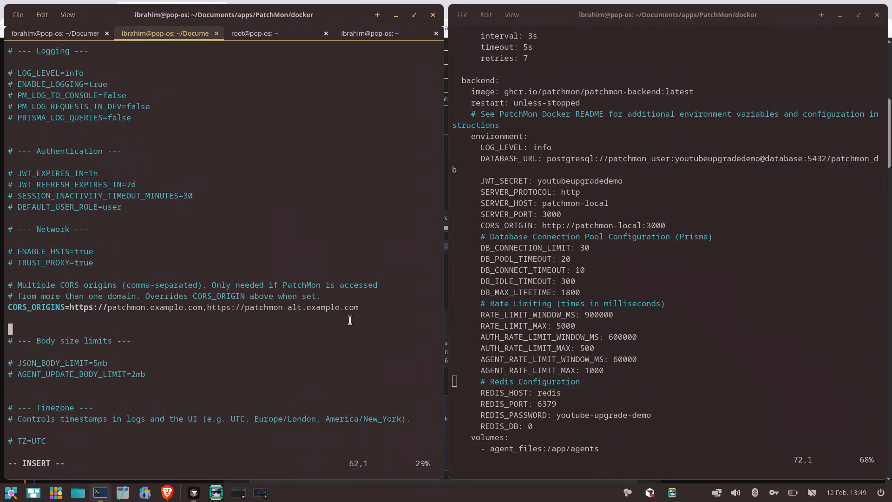
# Comment out the CORS_ORIGINS example line again
pyautogui.press('Right')
pyautogui.press('Right')
pyautogui.press('Right')
pyautogui.press('Right')
pyautogui.press('Right')
pyautogui.press('Right')
pyautogui.press('Right')
pyautogui.press('Right')
pyautogui.press('Right')
pyautogui.press('Right')
pyautogui.press('Right')
pyautogui.press('Right')
pyautogui.press('Right')
pyautogui.press('Right')
pyautogui.press('Right')
pyautogui.press('Right')
pyautogui.press('Right')
pyautogui.press('Left')
pyautogui.press('Left')
pyautogui.press('Left')
pyautogui.press('Left')
pyautogui.press('Left')
pyautogui.press('Left')
pyautogui.press('Left')
pyautogui.press('Left')
pyautogui.press('Left')
pyautogui.press('Left')
pyautogui.press('Left')
pyautogui.press('Left')
pyautogui.press('Left')
pyautogui.press('Left')
pyautogui.press('Left')
pyautogui.press('Left')
pyautogui.press('Left')
pyautogui.write('#')
# Review the body size, timezone, database and rate limiting options in .env against the old compose file
pyautogui.press('Down')
pyautogui.press('Down')
pyautogui.press('Down')
pyautogui.press('Down')
pyautogui.press('Down')
pyautogui.press('Down')
pyautogui.press('Down')
pyautogui.press('Down')
pyautogui.press('Down')
pyautogui.press('Down')
pyautogui.press('Down')
pyautogui.press('Down')
pyautogui.press('Down')
pyautogui.press('Down')
pyautogui.press('Down')
pyautogui.press('Down')
pyautogui.press('Down')
pyautogui.press('Down')
pyautogui.press('Down')
pyautogui.press('Down')
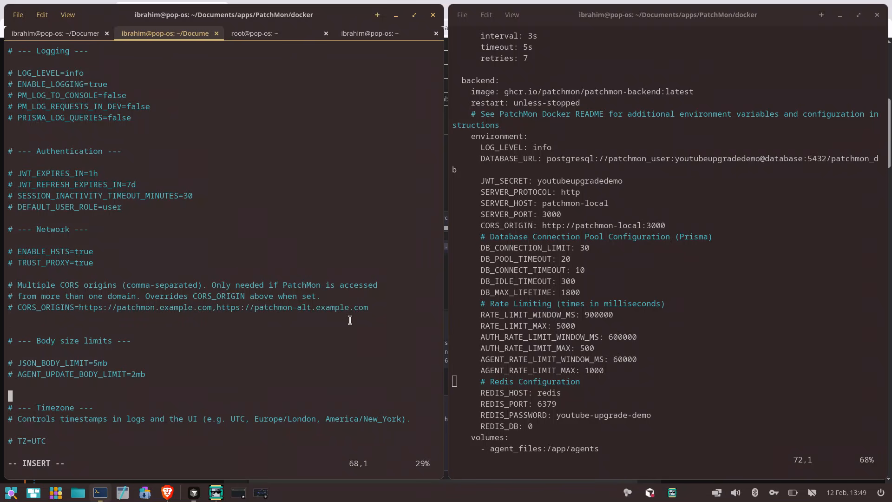
pyautogui.press('Up')
pyautogui.press('Up')
pyautogui.press('Up')
pyautogui.press('Up')
pyautogui.press('Up')
pyautogui.press('Up')
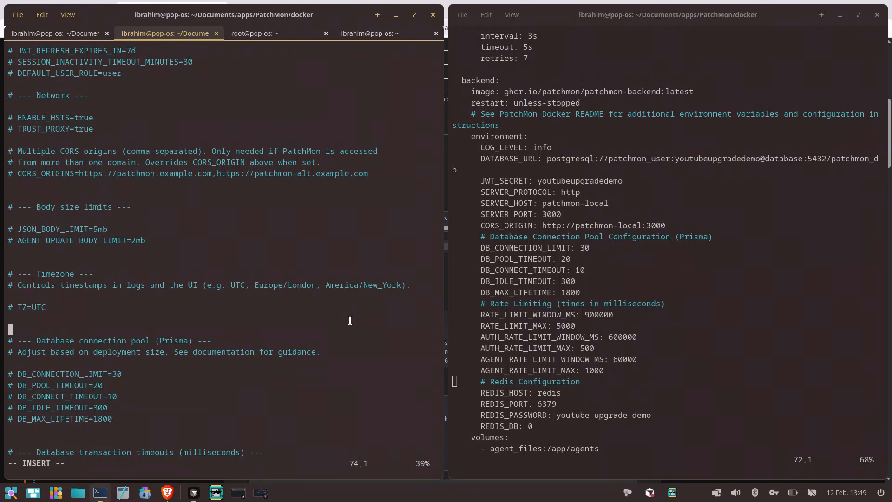
pyautogui.press('Down')
pyautogui.press('Down')
pyautogui.press('Down')
pyautogui.press('Down')
pyautogui.press('Down')
pyautogui.press('Down')
pyautogui.press('Down')
pyautogui.press('Down')
pyautogui.press('Down')
pyautogui.press('Down')
pyautogui.press('Down')
pyautogui.press('Down')
pyautogui.press('Down')
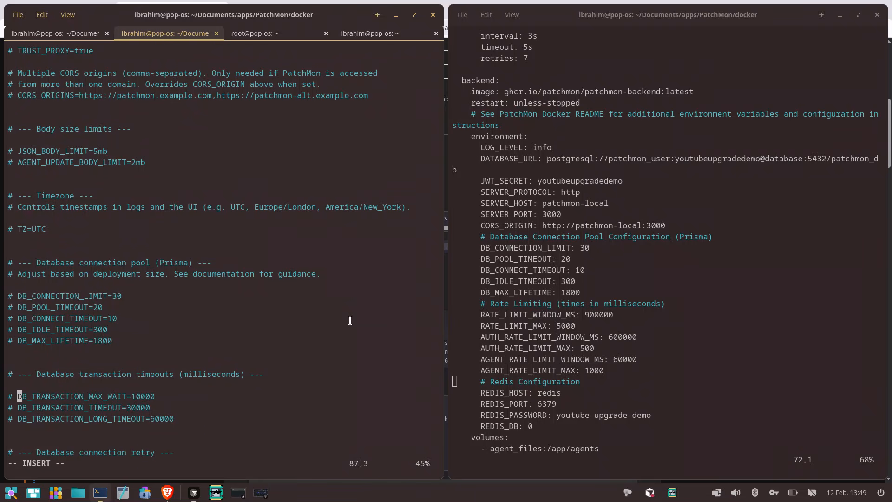
pyautogui.press('Up')
pyautogui.press('Up')
pyautogui.press('Down')
pyautogui.press('Down')
pyautogui.press('Down')
pyautogui.press('Down')
pyautogui.press('Down')
pyautogui.press('Down')
pyautogui.press('Down')
pyautogui.press('Down')
pyautogui.press('Down')
pyautogui.press('Down')
pyautogui.press('Down')
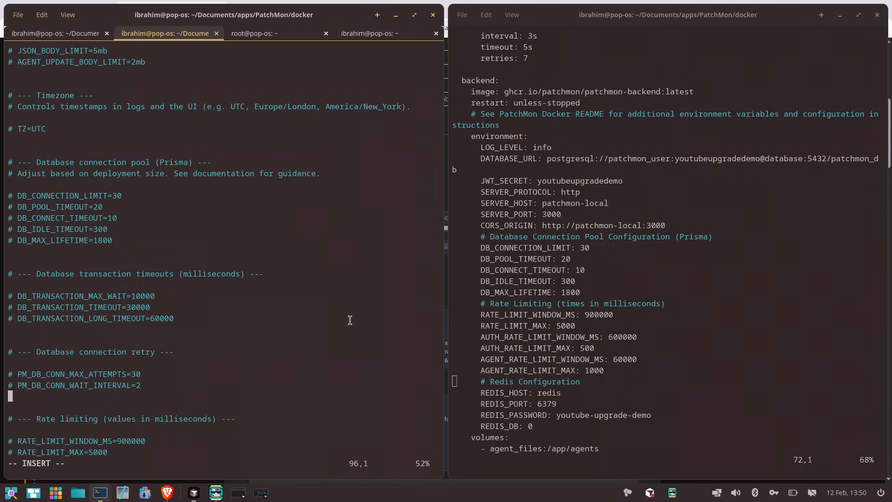
pyautogui.scroll(-1, 350, 320)
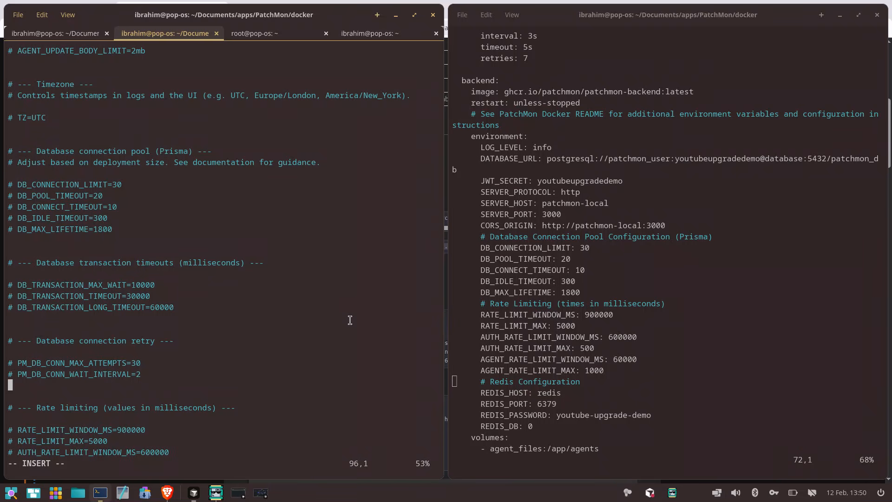
pyautogui.press('Down')
pyautogui.press('Down')
pyautogui.press('Down')
pyautogui.press('Down')
pyautogui.press('Down')
pyautogui.press('Down')
pyautogui.press('Down')
pyautogui.press('Down')
pyautogui.press('Down')
pyautogui.press('Down')
pyautogui.press('Down')
pyautogui.press('Down')
pyautogui.press('Down')
pyautogui.press('Down')
pyautogui.press('Down')
pyautogui.press('Down')
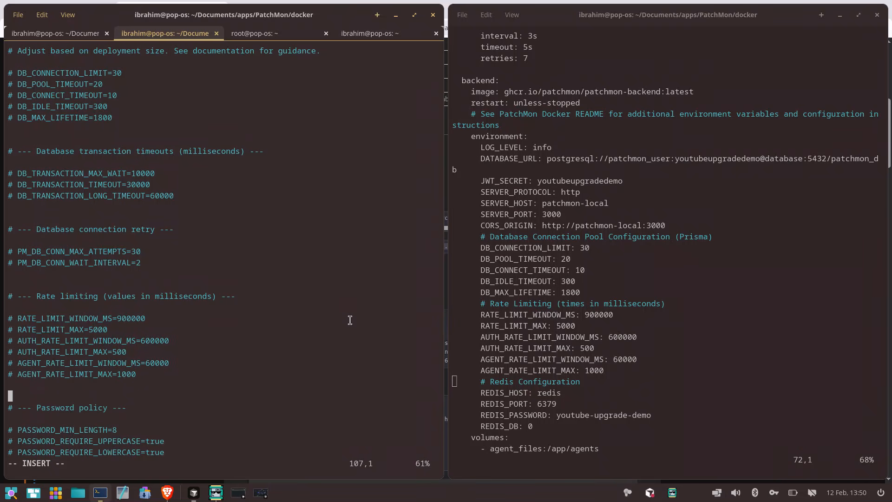
# Review the password policy, account lockout and two-factor authentication options in .env
pyautogui.press('Up')
pyautogui.press('Right')
pyautogui.press('Right')
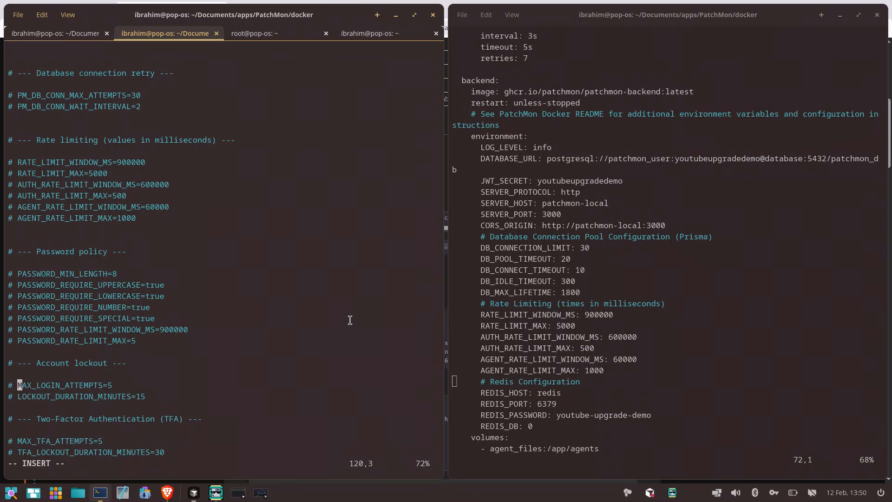
pyautogui.press('Up')
pyautogui.press('Up')
pyautogui.press('Up')
pyautogui.press('Up')
pyautogui.press('Up')
pyautogui.press('Up')
pyautogui.press('Up')
pyautogui.press('Up')
pyautogui.press('Up')
pyautogui.press('Up')
pyautogui.press('Up')
pyautogui.press('Up')
pyautogui.press('Down')
pyautogui.press('Down')
pyautogui.press('Down')
pyautogui.press('Down')
pyautogui.press('Down')
pyautogui.press('Down')
pyautogui.press('Down')
pyautogui.press('Down')
pyautogui.press('Down')
pyautogui.press('Down')
pyautogui.press('Down')
pyautogui.press('Down')
pyautogui.press('Down')
pyautogui.press('Down')
pyautogui.press('Down')
pyautogui.press('Down')
pyautogui.press('Down')
pyautogui.press('Down')
pyautogui.press('Down')
pyautogui.press('Down')
pyautogui.press('Down')
pyautogui.press('Down')
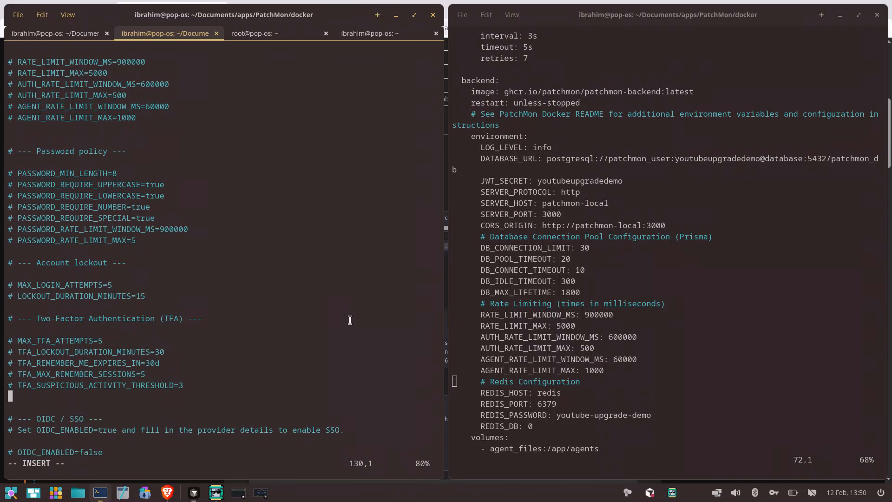
# Examine the OIDC / SSO and encryption options through to the end of .env
pyautogui.press('Down')
pyautogui.press('Down')
pyautogui.press('Down')
pyautogui.press('Down')
pyautogui.press('Down')
pyautogui.press('Down')
pyautogui.press('Down')
pyautogui.press('Down')
pyautogui.press('Down')
pyautogui.press('Down')
pyautogui.press('Down')
pyautogui.press('Down')
pyautogui.press('Down')
pyautogui.press('Down')
pyautogui.press('Down')
pyautogui.press('Down')
pyautogui.press('Down')
pyautogui.press('Down')
pyautogui.press('Down')
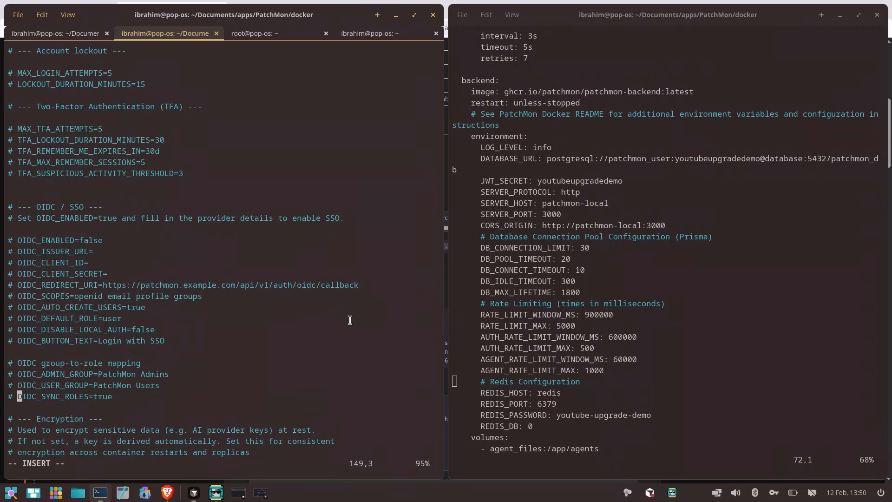
pyautogui.press('Down')
pyautogui.press('Up')
pyautogui.press('Up')
pyautogui.press('Up')
pyautogui.press('Up')
pyautogui.press('Up')
pyautogui.press('Up')
pyautogui.press('Up')
pyautogui.press('Up')
pyautogui.press('Up')
pyautogui.press('Up')
pyautogui.press('Up')
pyautogui.press('Up')
pyautogui.press('Up')
pyautogui.press('Up')
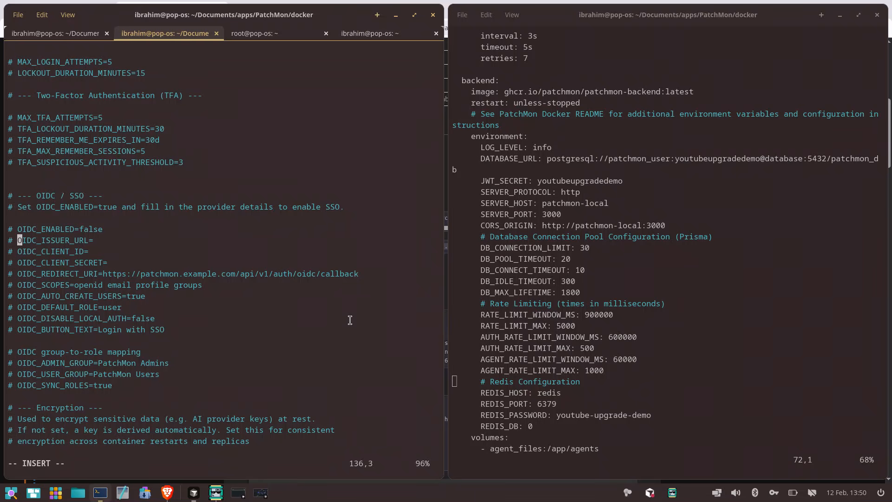
pyautogui.press('Down')
pyautogui.press('Down')
pyautogui.press('Down')
pyautogui.press('Down')
pyautogui.press('Down')
pyautogui.press('Down')
pyautogui.press('Down')
pyautogui.press('Down')
pyautogui.press('Down')
pyautogui.press('Down')
pyautogui.press('Down')
pyautogui.press('Down')
pyautogui.press('Down')
pyautogui.press('Down')
pyautogui.press('Down')
pyautogui.press('Down')
pyautogui.press('Down')
pyautogui.press('Down')
pyautogui.press('Down')
pyautogui.press('Down')
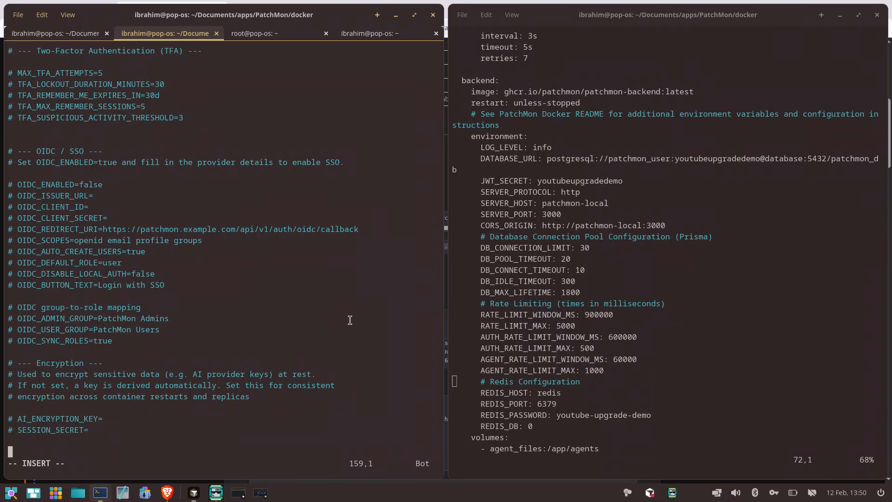
# Save the .env file and close it in vim
pyautogui.press('Up')
pyautogui.press('Up')
pyautogui.press('Up')
pyautogui.press('Down')
pyautogui.press('Escape')
pyautogui.write(':')
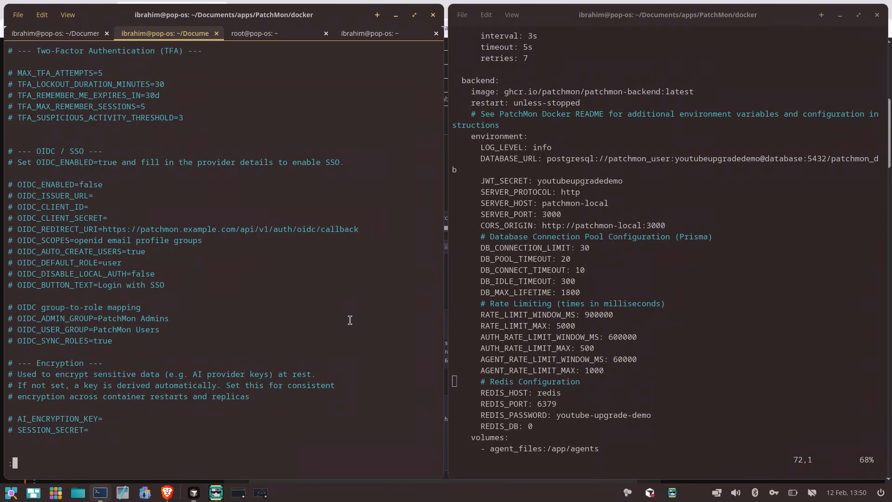
pyautogui.write('wq')
pyautogui.press('Return')
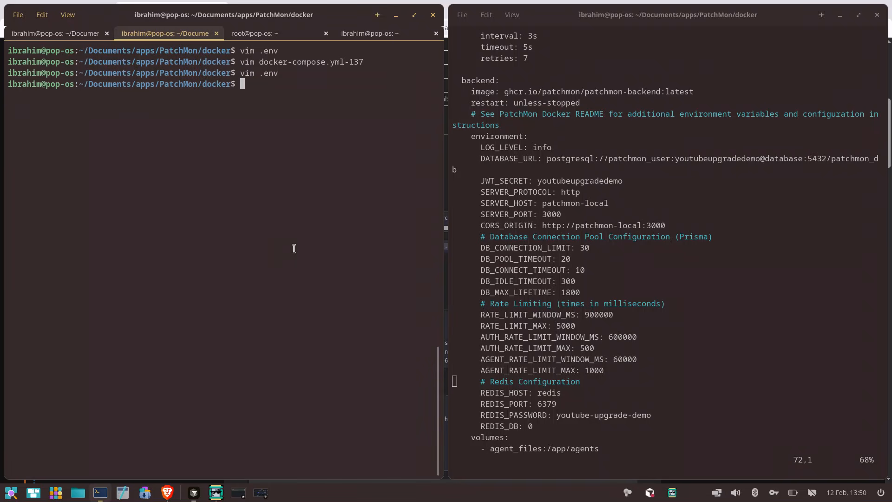
# Minimise the old compose file's window and tile the remaining terminal beside the PatchMon installation docs in the browser
pyautogui.click(841, 18)
pyautogui.moveTo(348, 16); pyautogui.dragTo(891, 190)
pyautogui.moveTo(431, 12); pyautogui.dragTo(274, 194)
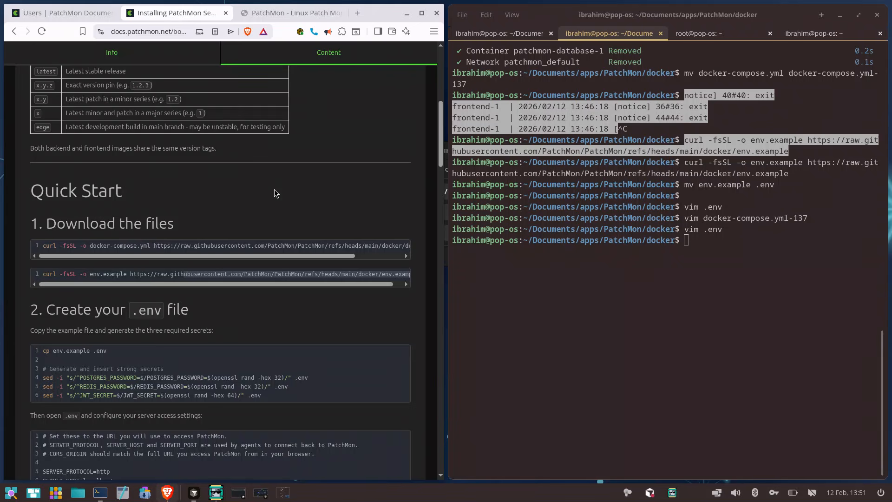
# Download the new docker-compose.yml using the curl command from the docs' Quick Start section, and clear the terminal
pyautogui.scroll(7, 274, 193)
pyautogui.scroll(-4, 274, 194)
pyautogui.scroll(-2, 274, 193)
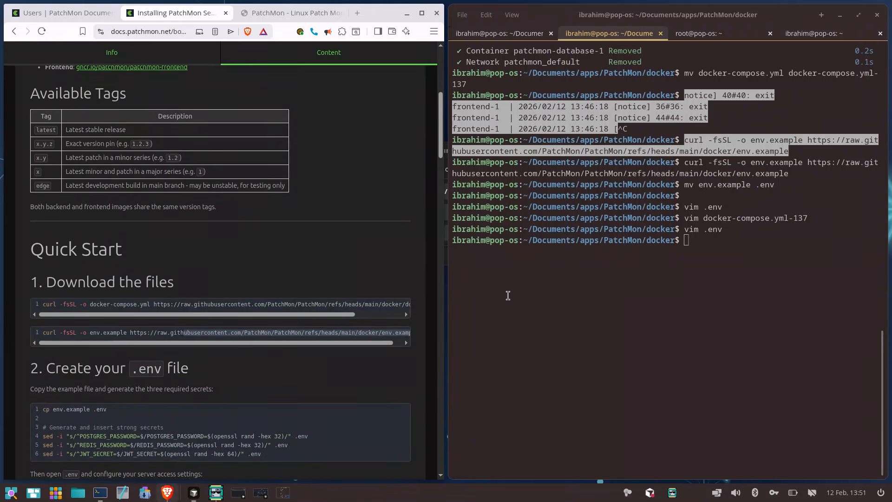
pyautogui.click(365, 316)
pyautogui.click(404, 305)
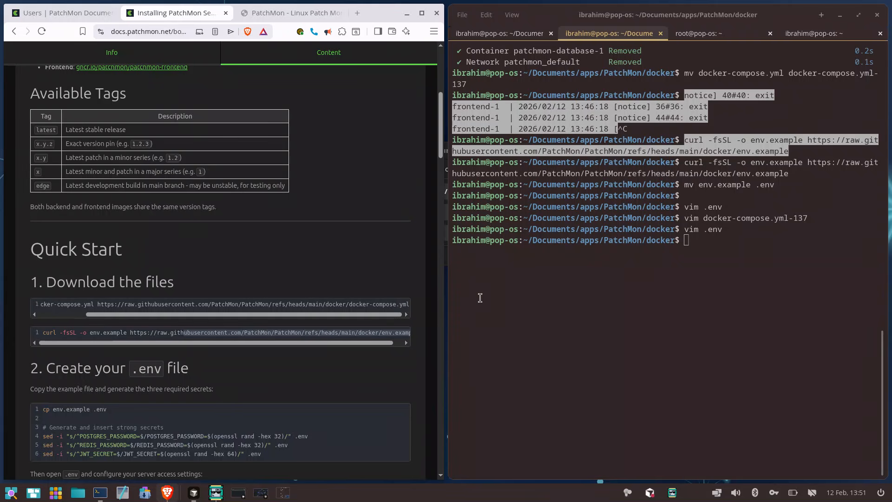
pyautogui.rightClick(515, 289)
pyautogui.click(532, 314)
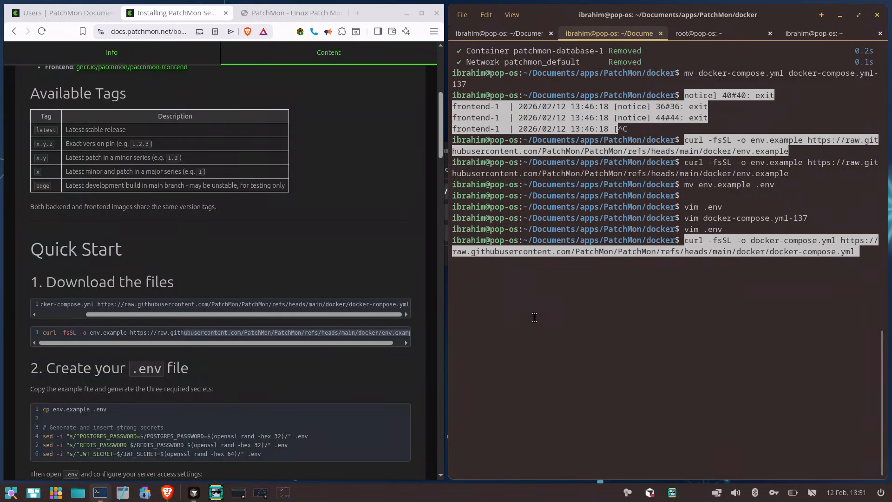
pyautogui.press('Left')
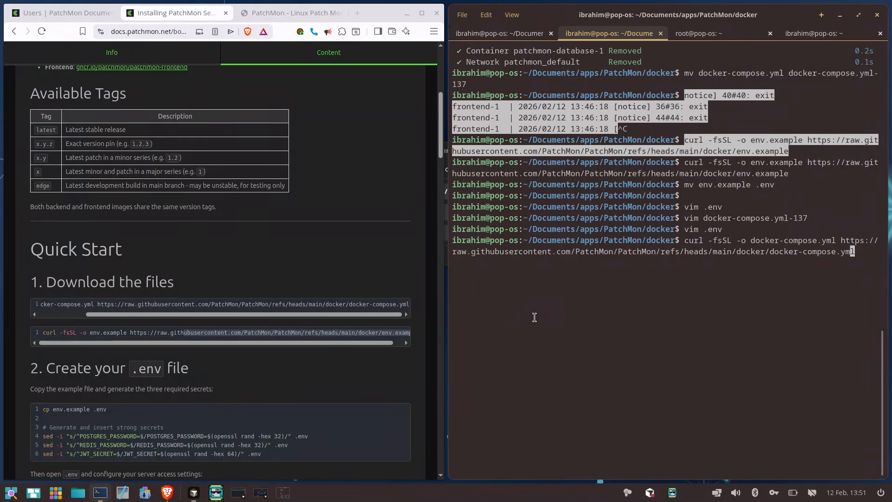
pyautogui.press('Return')
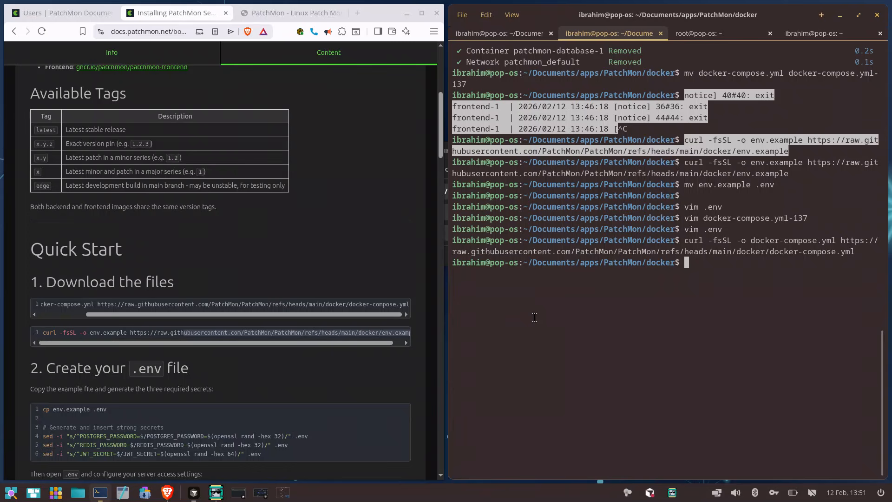
pyautogui.hotkey('ctrl', 'l')
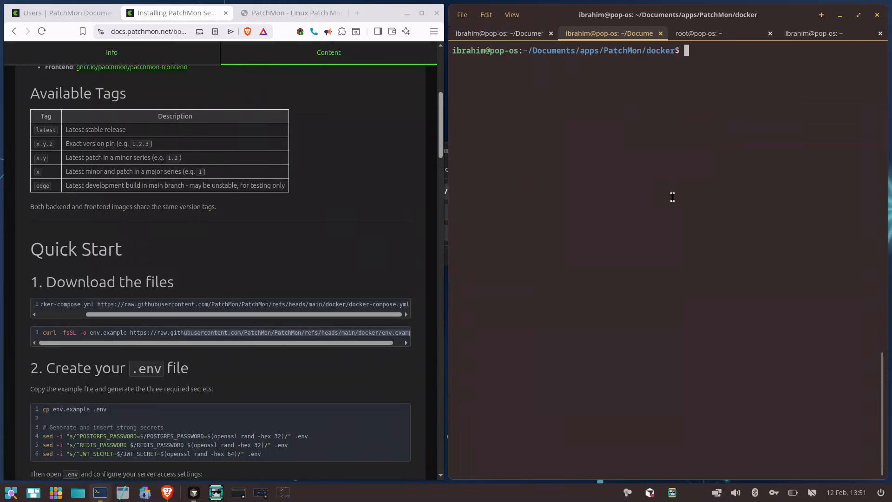
# Open the new docker-compose.yml in vim and examine its header notes and the database service's environment settings
pyautogui.write('vim do')
pyautogui.press('Tab')
pyautogui.press('Return')
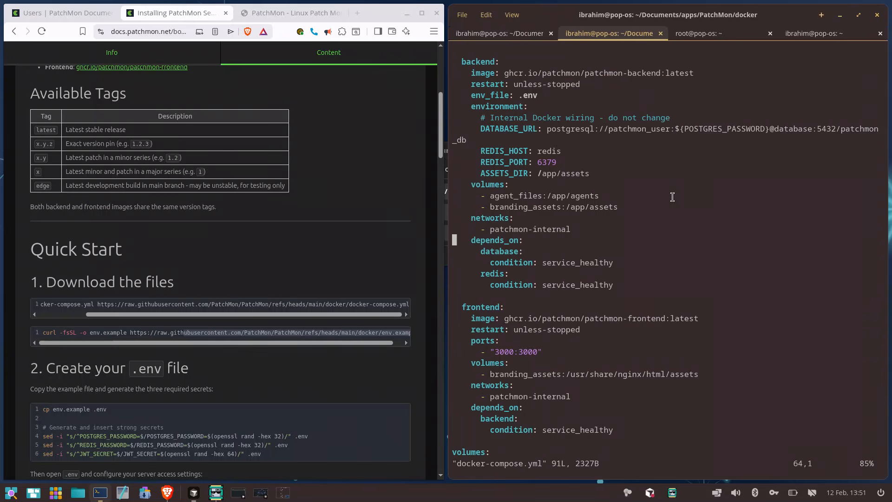
pyautogui.scroll(15, 673, 197)
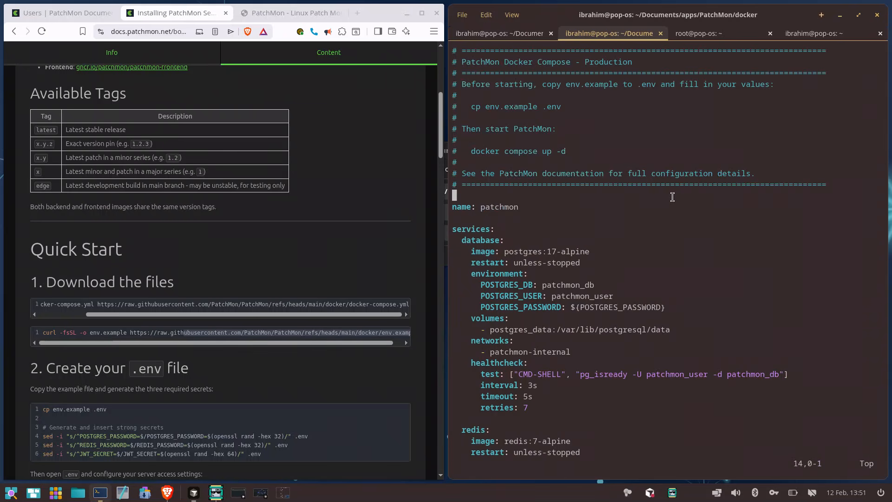
pyautogui.press('Up')
# Examine the redis service in docker-compose.yml, including its password command and healthcheck
pyautogui.press('Up')
pyautogui.press('Up')
pyautogui.press('Up')
pyautogui.press('Up')
pyautogui.press('Up')
pyautogui.press('Up')
pyautogui.press('Up')
pyautogui.press('Up')
pyautogui.press('Up')
pyautogui.press('Up')
pyautogui.press('Down')
pyautogui.press('Down')
pyautogui.press('Down')
pyautogui.press('Down')
pyautogui.press('Down')
pyautogui.press('Down')
pyautogui.press('Down')
pyautogui.press('Down')
pyautogui.press('Down')
pyautogui.press('Down')
pyautogui.press('Down')
pyautogui.press('Down')
pyautogui.press('Down')
pyautogui.press('Down')
pyautogui.press('Down')
pyautogui.press('Down')
pyautogui.press('Down')
pyautogui.press('Down')
pyautogui.press('Down')
pyautogui.press('Down')
pyautogui.press('Right')
pyautogui.press('Right')
pyautogui.press('Right')
pyautogui.press('Right')
pyautogui.press('Right')
pyautogui.press('Right')
pyautogui.press('Right')
pyautogui.press('Right')
pyautogui.press('Right')
pyautogui.press('Right')
pyautogui.press('Right')
pyautogui.press('Right')
pyautogui.press('Right')
pyautogui.press('Right')
pyautogui.press('Right')
pyautogui.press('Right')
pyautogui.press('Right')
pyautogui.press('Right')
pyautogui.press('Right')
pyautogui.press('Right')
pyautogui.press('Right')
pyautogui.press('Right')
pyautogui.press('Right')
pyautogui.press('Right')
pyautogui.press('Right')
pyautogui.press('Right')
pyautogui.press('Right')
pyautogui.press('Right')
pyautogui.press('Right')
pyautogui.press('Right')
pyautogui.press('Right')
pyautogui.press('Down')
pyautogui.press('Down')
pyautogui.press('Down')
pyautogui.press('Down')
pyautogui.press('Down')
pyautogui.press('Down')
pyautogui.press('Down')
pyautogui.press('Down')
pyautogui.press('Up')
pyautogui.press('Up')
pyautogui.press('Up')
pyautogui.press('Up')
pyautogui.press('Up')
pyautogui.press('Left')
pyautogui.press('Left')
pyautogui.press('Left')
pyautogui.press('Left')
pyautogui.press('Left')
pyautogui.press('Left')
pyautogui.press('Left')
pyautogui.press('Left')
pyautogui.press('Left')
pyautogui.press('Down')
pyautogui.press('Down')
pyautogui.press('Down')
pyautogui.press('Down')
pyautogui.press('Down')
pyautogui.press('Down')
pyautogui.press('Down')
pyautogui.press('Down')
pyautogui.press('Down')
pyautogui.press('Down')
pyautogui.press('Down')
pyautogui.press('Down')
pyautogui.press('Down')
pyautogui.press('Down')
pyautogui.press('Down')
pyautogui.press('Down')
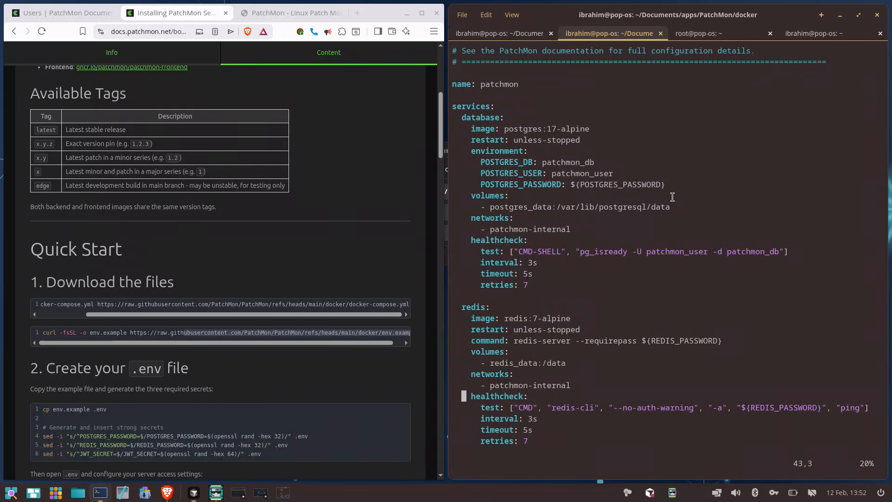
pyautogui.press('Down')
pyautogui.press('Down')
pyautogui.press('Down')
pyautogui.press('Down')
pyautogui.press('Down')
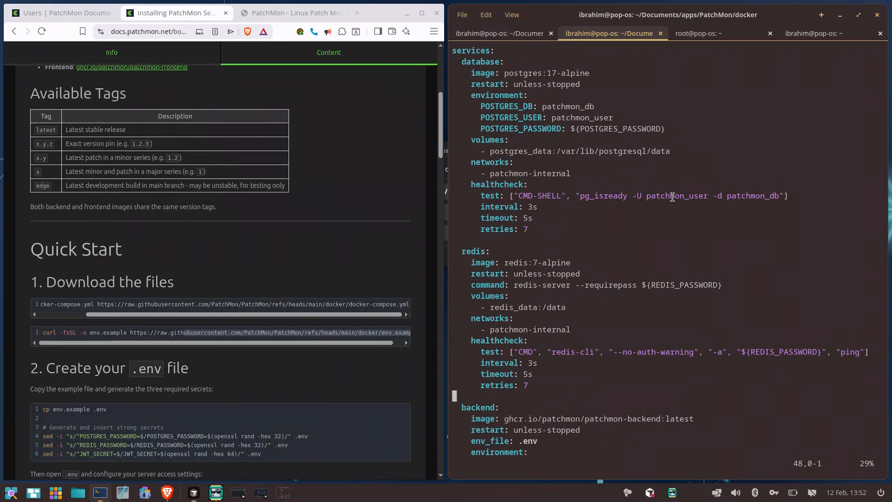
pyautogui.press('Up')
pyautogui.press('Up')
pyautogui.press('Up')
pyautogui.press('Up')
pyautogui.press('Up')
pyautogui.press('Up')
pyautogui.press('Up')
# Examine the backend service in docker-compose.yml, including its env_file, internal Docker wiring, volumes and network
pyautogui.press('Down')
pyautogui.press('Down')
pyautogui.press('Down')
pyautogui.press('Down')
pyautogui.press('Down')
pyautogui.press('Down')
pyautogui.press('Down')
pyautogui.press('Down')
pyautogui.press('Down')
pyautogui.press('Down')
pyautogui.press('Down')
pyautogui.press('Down')
pyautogui.press('Down')
pyautogui.press('Down')
pyautogui.press('Down')
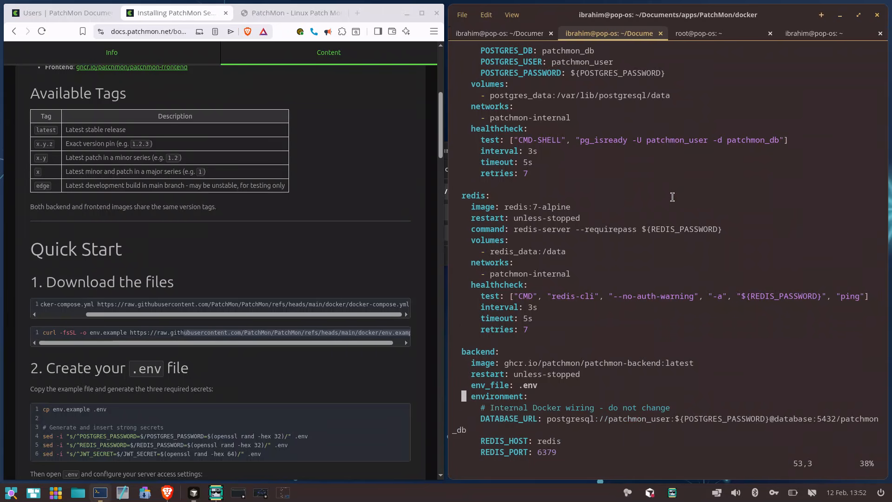
pyautogui.press('Down')
pyautogui.press('Down')
pyautogui.press('Down')
pyautogui.press('Down')
pyautogui.press('Down')
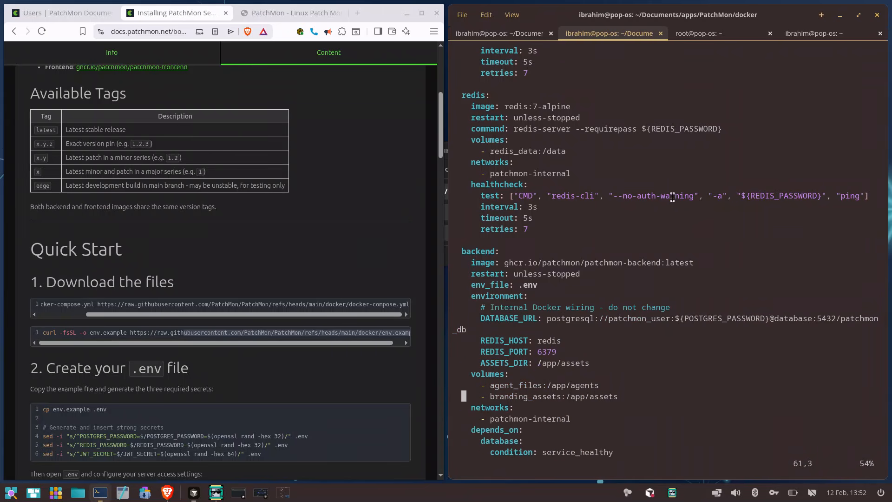
pyautogui.press('Up')
pyautogui.press('Up')
pyautogui.press('Up')
pyautogui.press('Up')
pyautogui.press('Up')
pyautogui.press('Up')
pyautogui.press('Up')
pyautogui.press('Up')
pyautogui.press('Up')
pyautogui.press('Right')
pyautogui.press('End')
pyautogui.press('Down')
pyautogui.press('Down')
pyautogui.press('Down')
pyautogui.press('Left')
pyautogui.press('Left')
pyautogui.press('Left')
pyautogui.press('Left')
pyautogui.press('Left')
pyautogui.press('Left')
pyautogui.press('Left')
pyautogui.press('Left')
pyautogui.press('Left')
pyautogui.press('Left')
pyautogui.press('Left')
pyautogui.press('Left')
pyautogui.press('Left')
pyautogui.press('Left')
pyautogui.press('Left')
pyautogui.press('Left')
pyautogui.press('Left')
pyautogui.press('Left')
pyautogui.press('Left')
pyautogui.press('Left')
pyautogui.press('Left')
pyautogui.press('Left')
pyautogui.press('Left')
pyautogui.press('Left')
pyautogui.press('Left')
pyautogui.press('Down')
pyautogui.press('Down')
pyautogui.press('Down')
pyautogui.press('Left')
pyautogui.press('Left')
pyautogui.press('Left')
pyautogui.press('Left')
pyautogui.press('Left')
pyautogui.press('Left')
pyautogui.press('Left')
pyautogui.press('Left')
pyautogui.press('Left')
pyautogui.press('Left')
pyautogui.press('Left')
pyautogui.press('Left')
pyautogui.press('Left')
pyautogui.press('Left')
pyautogui.press('Left')
pyautogui.press('Left')
pyautogui.press('Left')
pyautogui.press('Left')
pyautogui.press('Left')
pyautogui.press('Left')
pyautogui.press('Right')
pyautogui.press('Right')
pyautogui.press('Right')
pyautogui.press('Right')
pyautogui.press('Right')
pyautogui.press('Right')
pyautogui.press('Right')
pyautogui.press('Right')
pyautogui.press('Right')
pyautogui.press('Right')
pyautogui.press('Right')
pyautogui.press('Right')
pyautogui.press('Right')
pyautogui.press('Right')
pyautogui.press('Right')
pyautogui.press('Right')
pyautogui.press('j')
pyautogui.press('j')
pyautogui.press('j')
pyautogui.press('j')
pyautogui.press('j')
pyautogui.press('j')
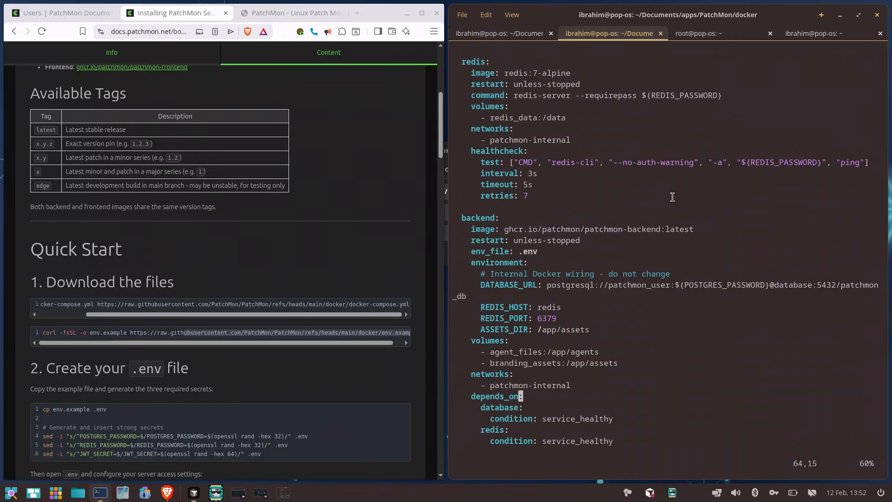
# Examine the backend's dependencies and the frontend service's image, ports and branding_assets volume
pyautogui.press('k')
pyautogui.press('k')
pyautogui.press('j')
pyautogui.press('j')
pyautogui.press('j')
pyautogui.press('j')
pyautogui.press('j')
pyautogui.press('j')
pyautogui.press('j')
pyautogui.press('j')
pyautogui.press('j')
pyautogui.press('j')
pyautogui.press('j')
pyautogui.press('j')
pyautogui.press('j')
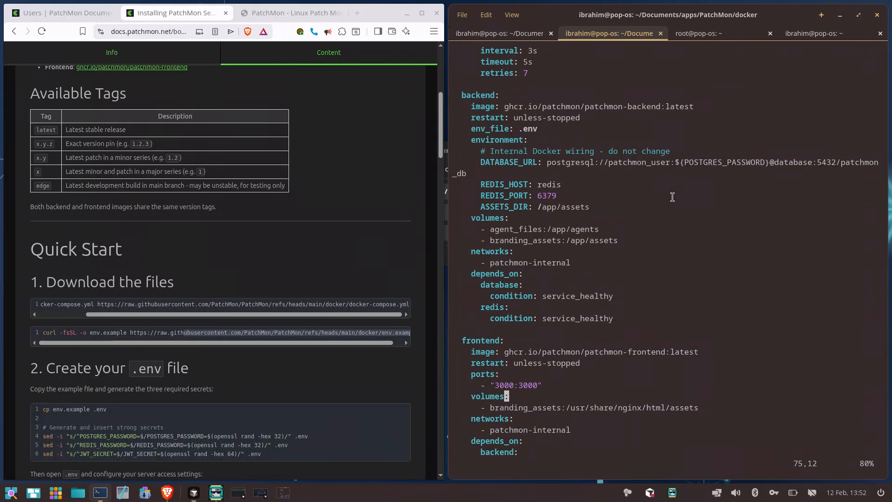
pyautogui.press('j')
pyautogui.press('j')
pyautogui.press('j')
pyautogui.press('j')
pyautogui.press('j')
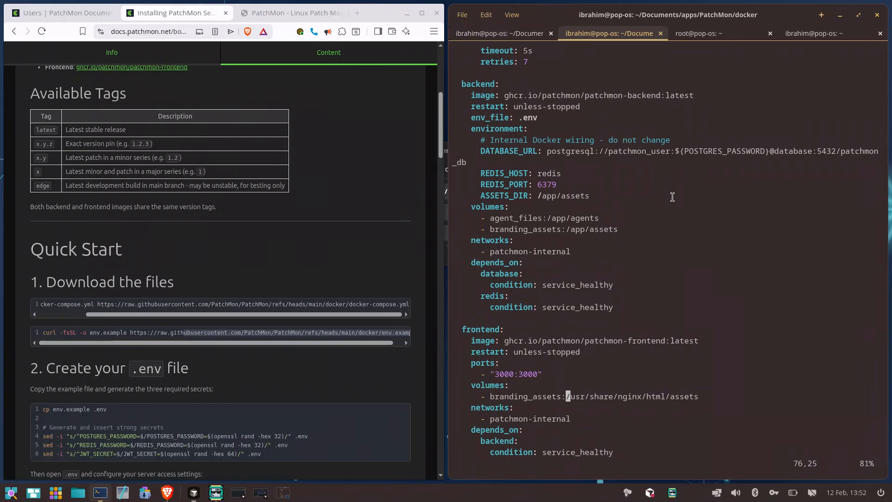
pyautogui.press('j')
pyautogui.press('j')
pyautogui.press('j')
pyautogui.press('j')
pyautogui.press('j')
pyautogui.press('j')
pyautogui.press('j')
pyautogui.press('k')
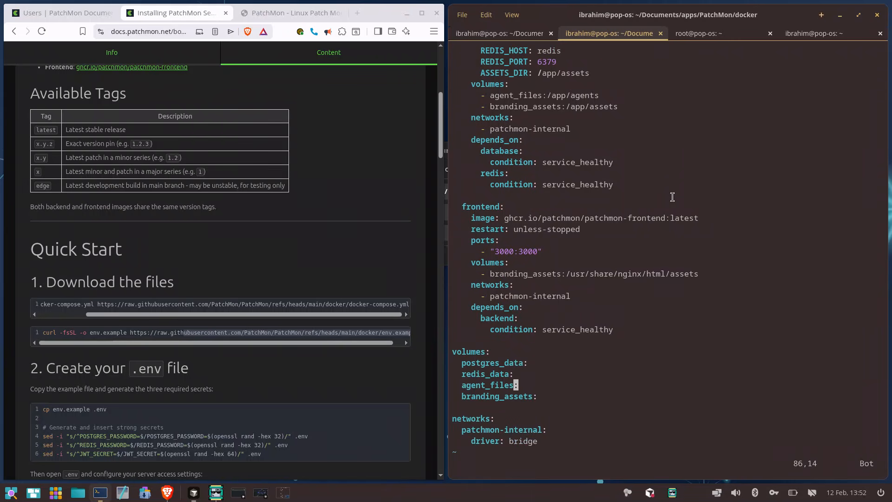
# Examine the volume and network definitions at the end of docker-compose.yml, return to its start and close the file
pyautogui.press('k')
pyautogui.press('j')
pyautogui.press('j')
pyautogui.press('h')
pyautogui.press('h')
pyautogui.press('h')
pyautogui.press('h')
pyautogui.press('h')
pyautogui.press('h')
pyautogui.press('h')
pyautogui.press('h')
pyautogui.press('h')
pyautogui.press('h')
pyautogui.press('h')
pyautogui.press('h')
pyautogui.press('h')
pyautogui.press('h')
pyautogui.press('h')
pyautogui.press('h')
pyautogui.press('h')
pyautogui.press('j')
pyautogui.press('j')
pyautogui.press('j')
pyautogui.press('j')
pyautogui.press('k')
pyautogui.press('k')
pyautogui.press('k')
pyautogui.press('k')
pyautogui.press('k')
pyautogui.press('k')
pyautogui.press('k')
pyautogui.press('k')
pyautogui.press('k')
pyautogui.press('k')
pyautogui.press('k')
pyautogui.press('k')
pyautogui.press('k')
pyautogui.press('k')
pyautogui.press('k')
pyautogui.press('k')
pyautogui.press('k')
pyautogui.press('k')
pyautogui.press('k')
pyautogui.press('k')
pyautogui.press('k')
pyautogui.press('k')
pyautogui.press('k')
pyautogui.press('k')
pyautogui.press('k')
pyautogui.press('k')
pyautogui.press('k')
pyautogui.press('k')
pyautogui.press('k')
pyautogui.press('k')
pyautogui.press('k')
pyautogui.press('k')
pyautogui.press('k')
pyautogui.press('k')
pyautogui.press('k')
pyautogui.press('k')
pyautogui.press('k')
pyautogui.press('k')
pyautogui.press('k')
pyautogui.press('k')
pyautogui.press('k')
pyautogui.press('k')
pyautogui.press('k')
pyautogui.press('k')
pyautogui.press('k')
pyautogui.press('k')
pyautogui.press('k')
pyautogui.press('k')
pyautogui.press('k')
pyautogui.press('k')
pyautogui.press('k')
pyautogui.press('k')
pyautogui.press('k')
pyautogui.press('k')
pyautogui.press('k')
pyautogui.press('k')
pyautogui.press('k')
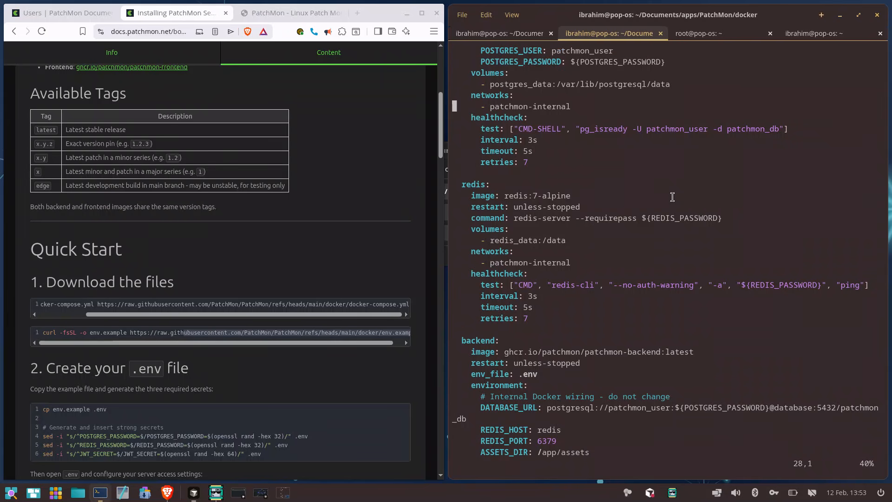
pyautogui.press('k')
pyautogui.press('k')
pyautogui.press('k')
pyautogui.press('k')
pyautogui.press('k')
pyautogui.press('k')
pyautogui.press('k')
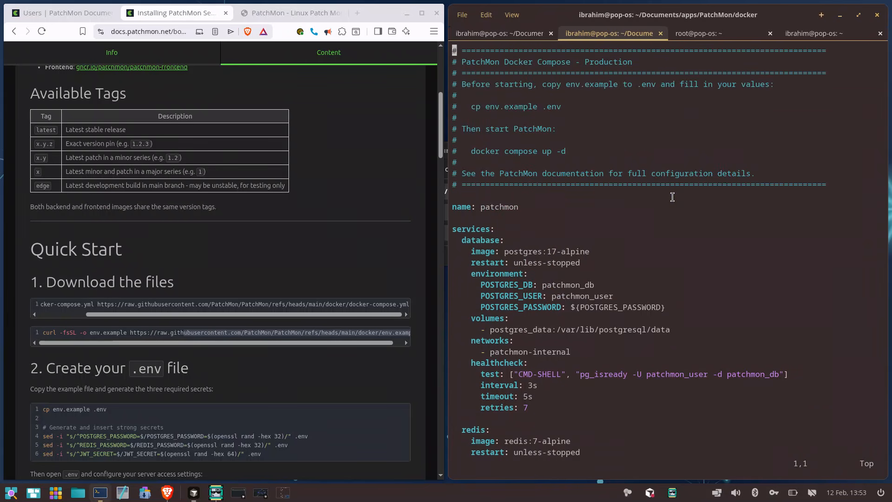
pyautogui.write(':')
pyautogui.write('q')
pyautogui.press('Return')
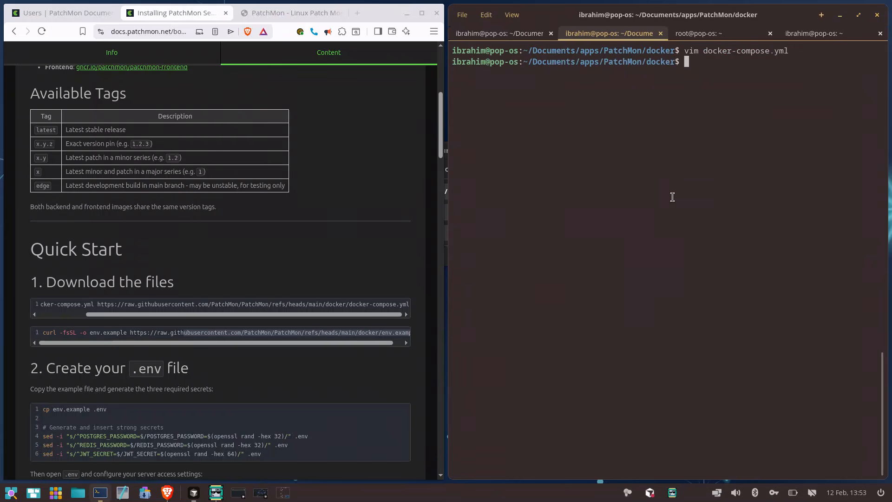
# Reopen docker-compose.yml in vim and change the backend service's image tag to edge
pyautogui.press('Up')
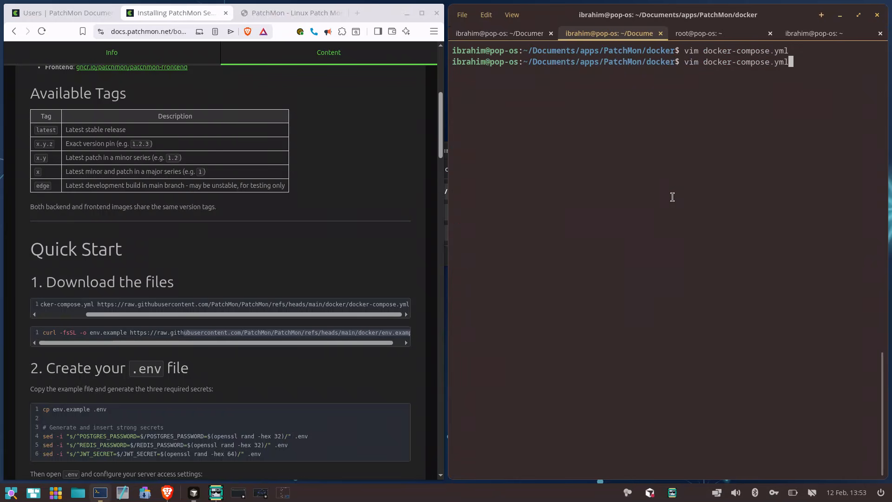
pyautogui.press('Return')
pyautogui.press('Down')
pyautogui.press('Down')
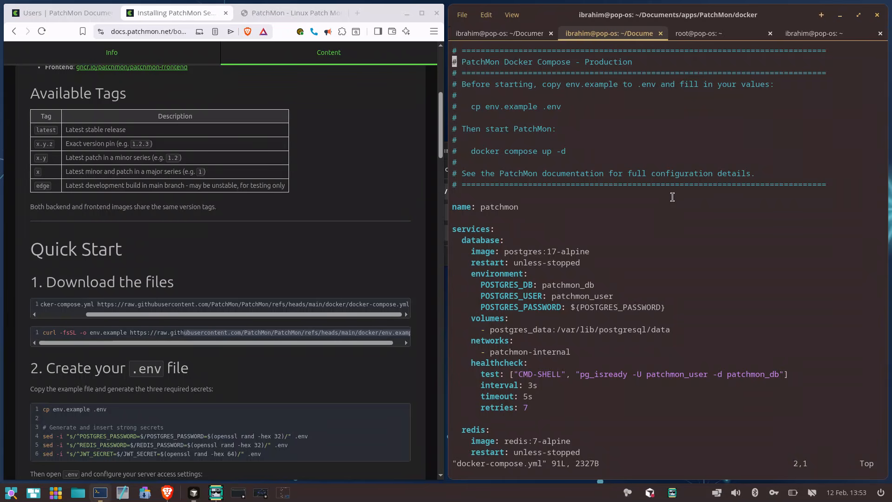
pyautogui.press('Down')
pyautogui.press('Down')
pyautogui.press('Down')
pyautogui.press('Down')
pyautogui.press('Down')
pyautogui.press('Down')
pyautogui.press('Down')
pyautogui.press('Down')
pyautogui.press('Down')
pyautogui.press('Down')
pyautogui.press('Down')
pyautogui.press('Down')
pyautogui.press('Down')
pyautogui.press('Down')
pyautogui.press('Down')
pyautogui.press('Down')
pyautogui.press('Down')
pyautogui.press('Down')
pyautogui.press('Down')
pyautogui.press('Down')
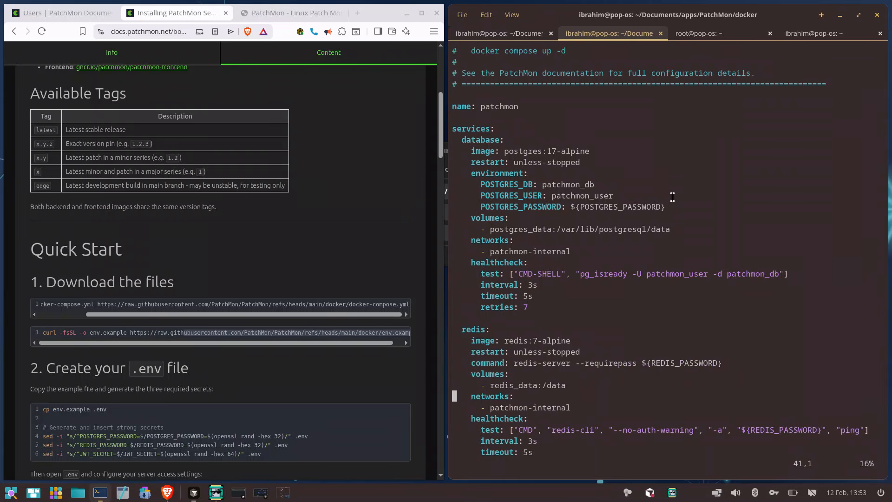
pyautogui.press('Down')
pyautogui.press('Down')
pyautogui.press('Down')
pyautogui.press('Down')
pyautogui.press('Down')
pyautogui.press('Down')
pyautogui.press('Down')
pyautogui.press('Down')
pyautogui.press('Down')
pyautogui.press('Down')
pyautogui.press('Down')
pyautogui.press('Down')
pyautogui.press('Down')
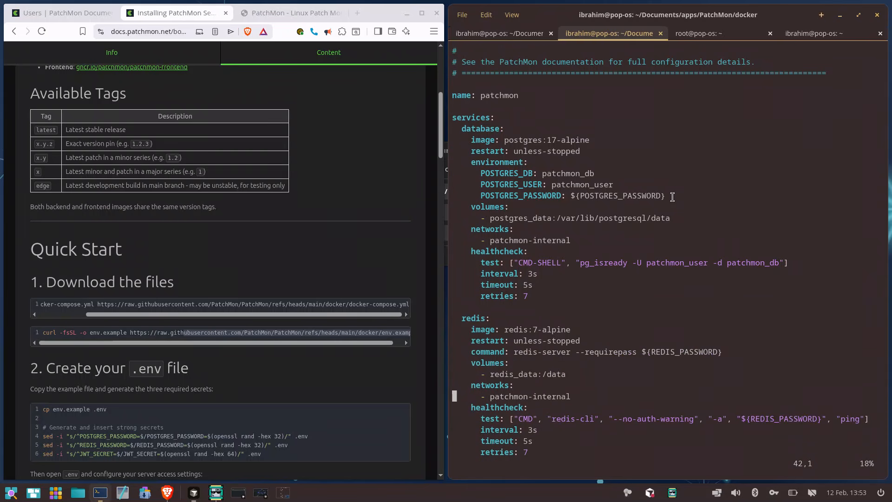
pyautogui.press('Up')
pyautogui.press('Up')
pyautogui.press('Up')
pyautogui.press('Up')
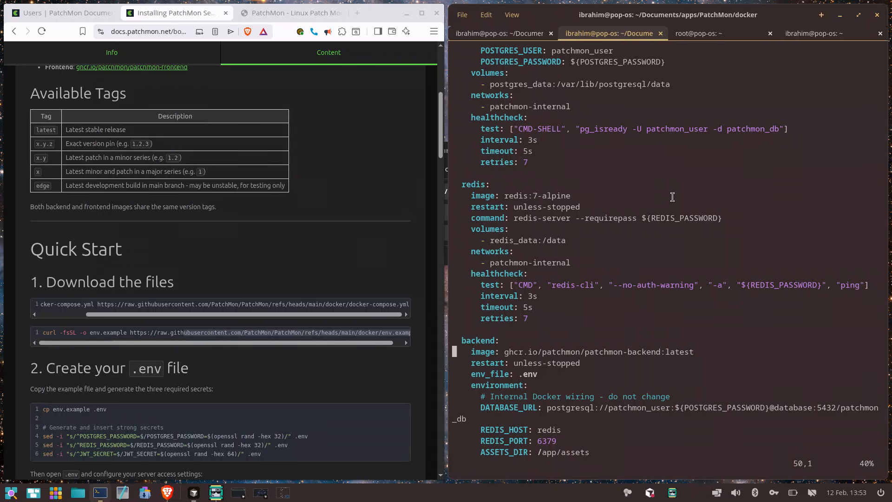
pyautogui.press('End')
pyautogui.press('i')
pyautogui.press('End')
pyautogui.press('BackSpace')
pyautogui.press('BackSpace')
pyautogui.press('BackSpace')
pyautogui.press('BackSpace')
pyautogui.press('BackSpace')
pyautogui.press('BackSpace')
pyautogui.write('edge')
pyautogui.press('Down')
pyautogui.press('Down')
pyautogui.press('Down')
pyautogui.press('Down')
pyautogui.press('Down')
pyautogui.press('Down')
pyautogui.press('Down')
pyautogui.press('Down')
pyautogui.press('Down')
pyautogui.press('Down')
pyautogui.press('Down')
pyautogui.press('Down')
pyautogui.press('Down')
pyautogui.press('Down')
pyautogui.press('Down')
pyautogui.press('Down')
pyautogui.press('Down')
pyautogui.press('Down')
pyautogui.press('Down')
pyautogui.press('Down')
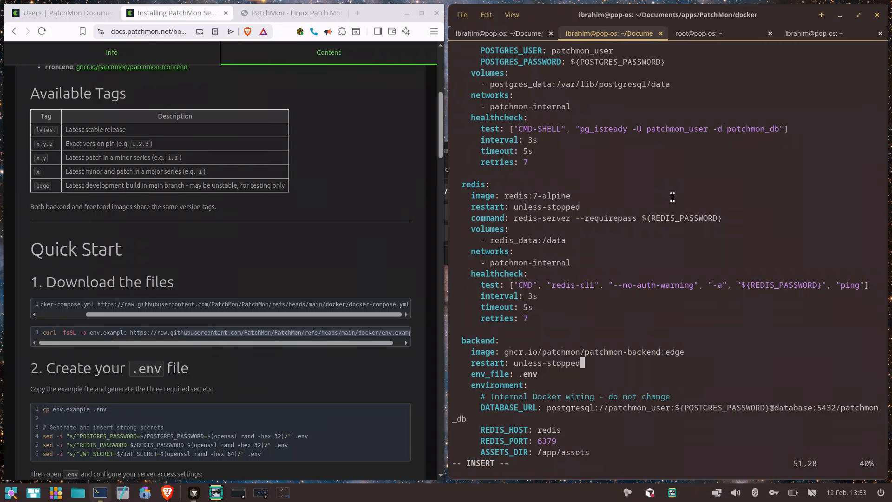
# Change the frontend service's image tag to edge in docker-compose.yml, save the file and quit vim
pyautogui.press('Down')
pyautogui.press('Down')
pyautogui.press('Up')
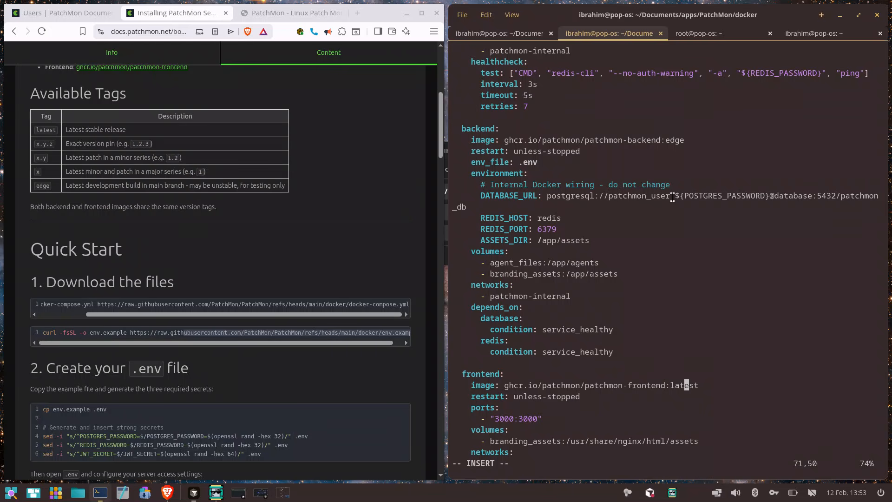
pyautogui.press('Right')
pyautogui.press('Right')
pyautogui.press('Right')
pyautogui.press('BackSpace')
pyautogui.press('BackSpace')
pyautogui.press('BackSpace')
pyautogui.press('BackSpace')
pyautogui.press('BackSpace')
pyautogui.press('BackSpace')
pyautogui.write('edge')
pyautogui.press('Escape')
pyautogui.write(':')
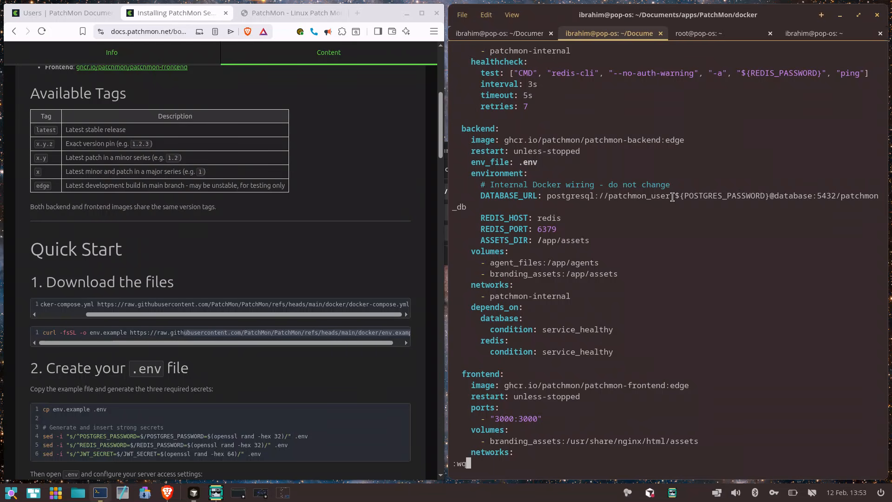
pyautogui.press('Return')
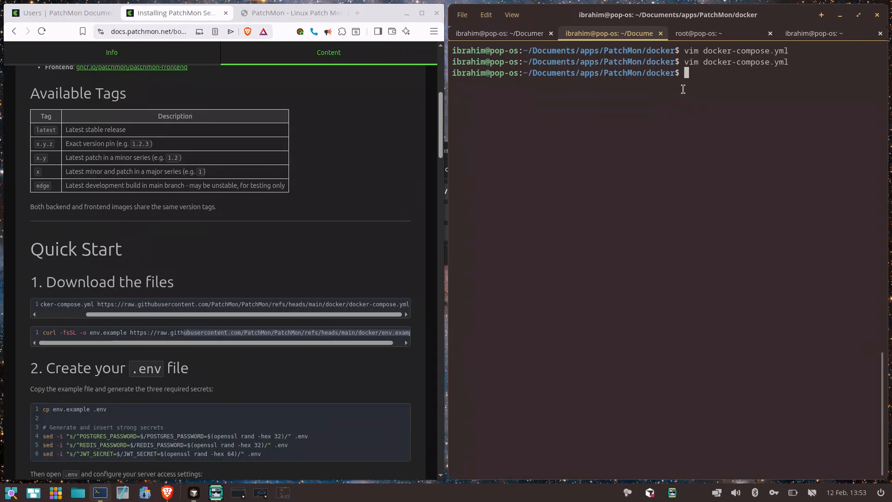
# Pull the edge images with docker compose pull and clear the terminal once the download finishes
pyautogui.write('docker compose pull')
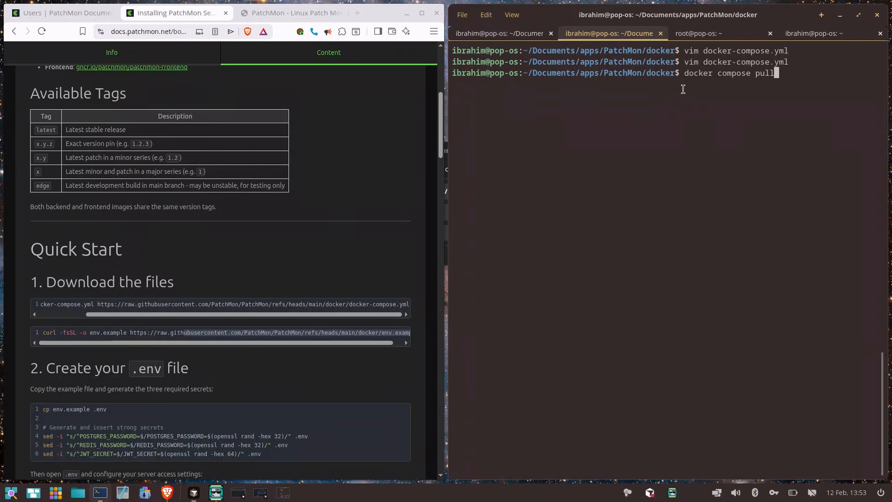
pyautogui.press('Return')
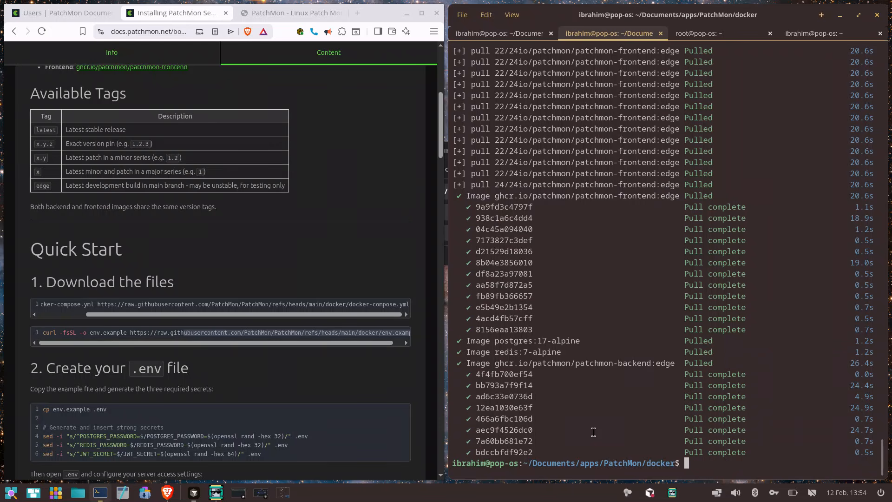
pyautogui.hotkey('ctrl', 'l')
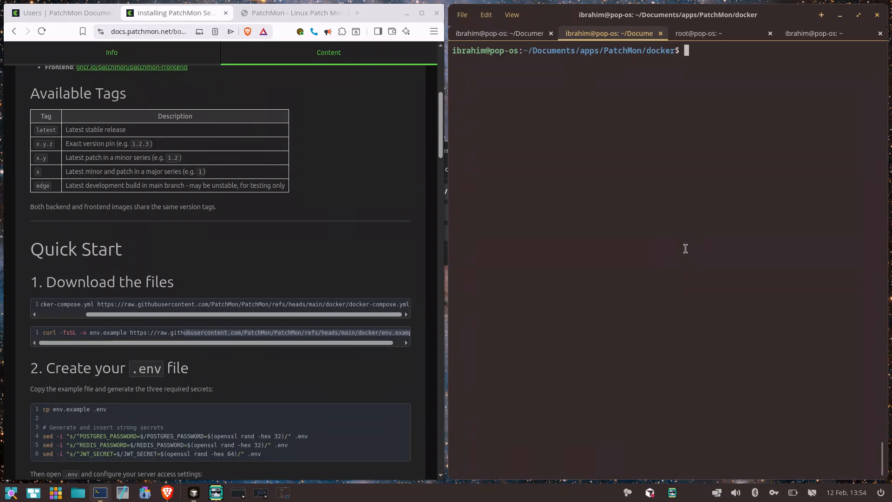
# Start the containers in the foreground with docker compose up and check the agent version update in the backend log
pyautogui.write('docker compose up')
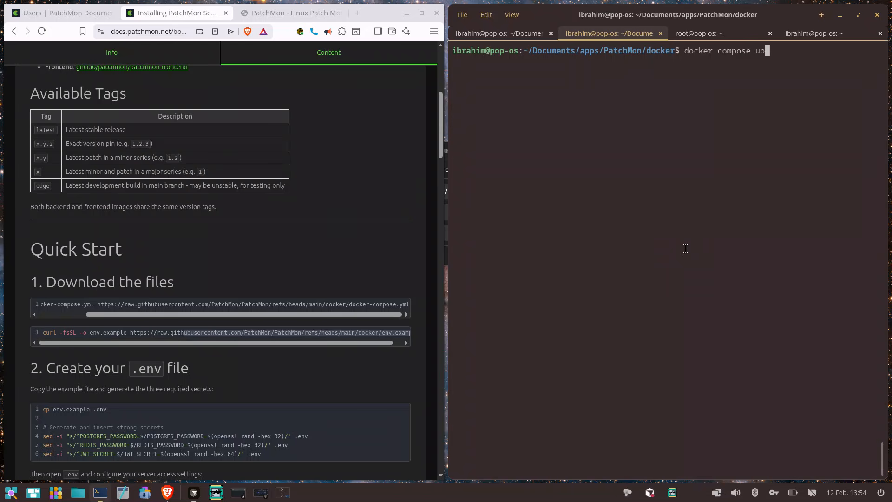
pyautogui.press('Return')
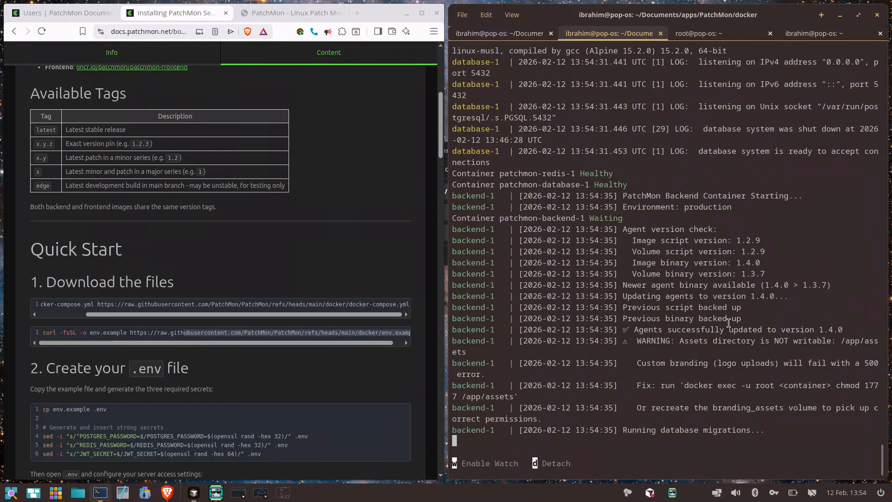
pyautogui.tripleClick(765, 289)
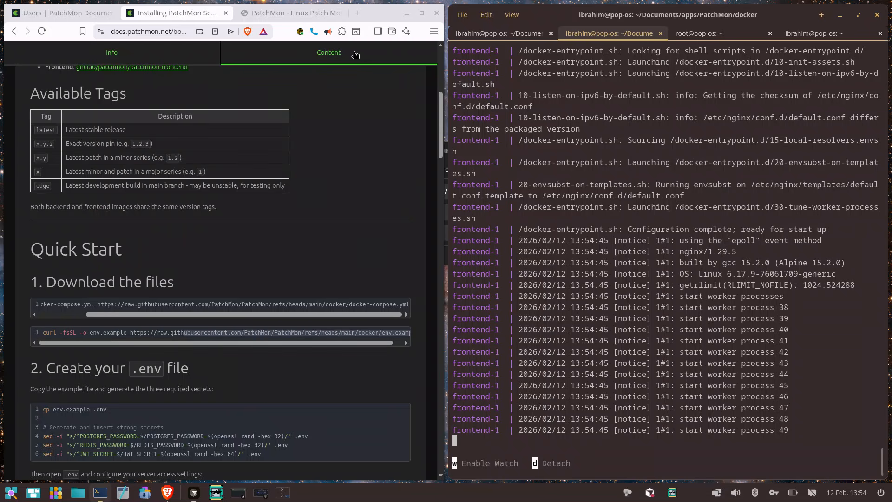
# Switch to the Brave browser, open patchmon-local:3000 in a new tab and maximize the window
pyautogui.click(360, 16)
pyautogui.write('patchmon-local:3000')
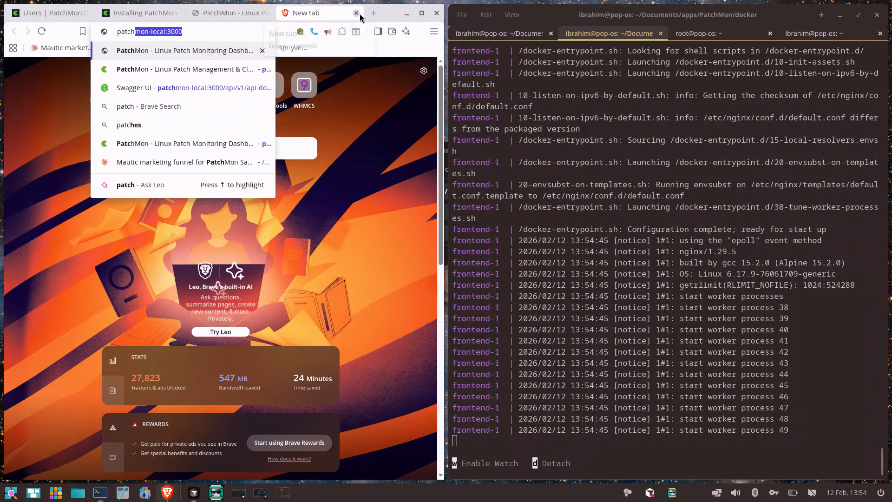
pyautogui.press('Return')
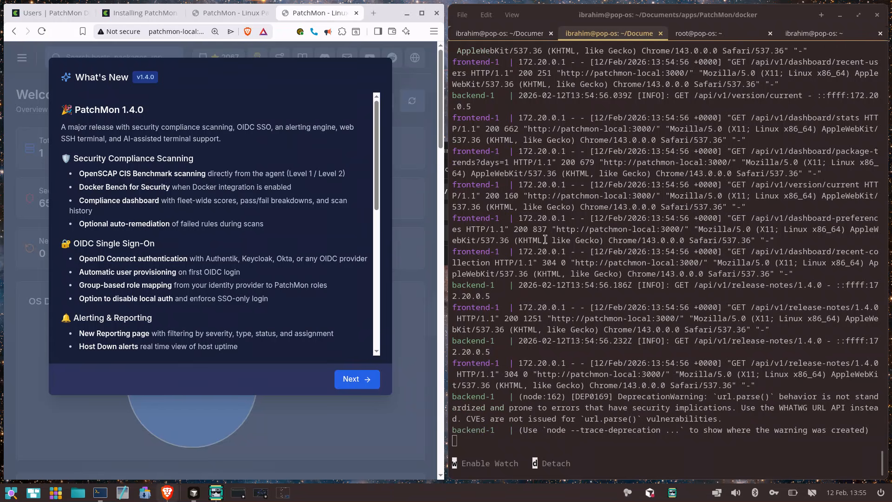
pyautogui.click(425, 18)
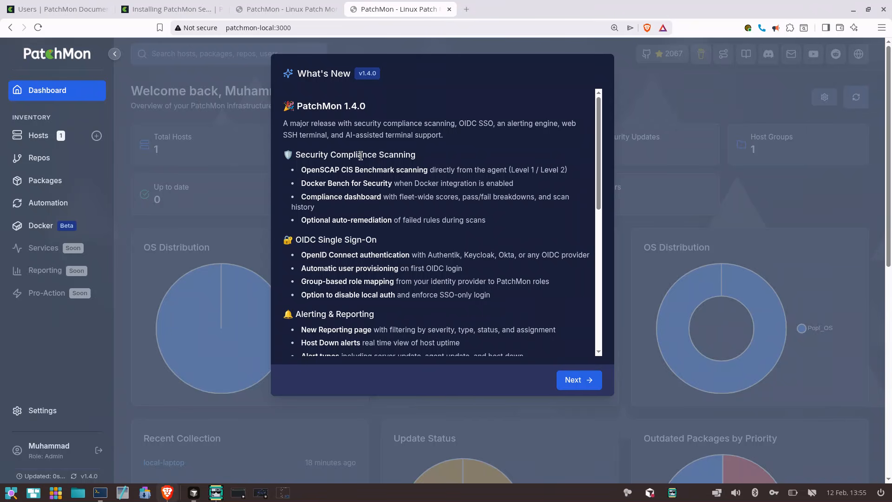
# Read through the PatchMon 1.4.0 release notes and dismiss the founder's personal note that follows them
pyautogui.moveTo(348, 130); pyautogui.dragTo(410, 321)
pyautogui.scroll(-2, 410, 321)
pyautogui.click(408, 316)
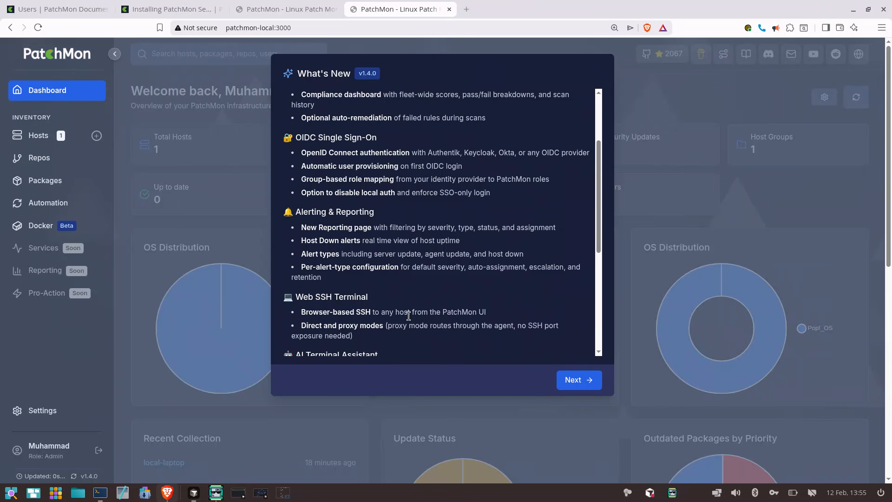
pyautogui.scroll(-5, 408, 316)
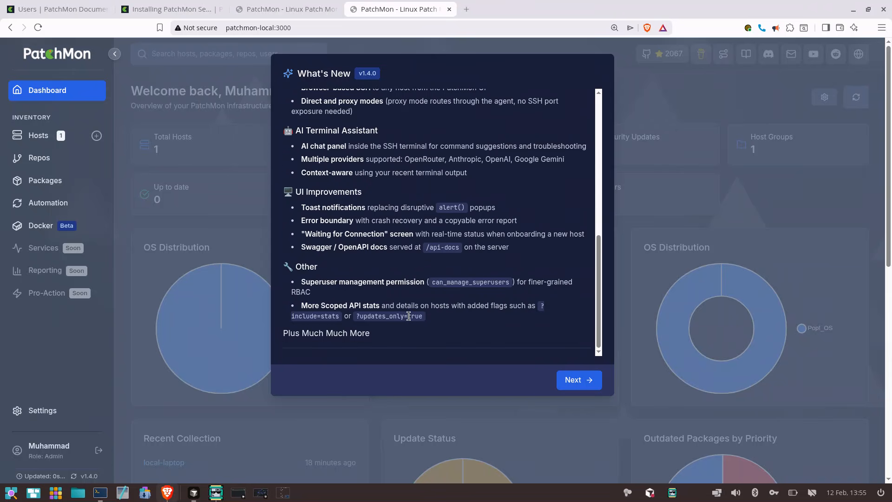
pyautogui.click(588, 381)
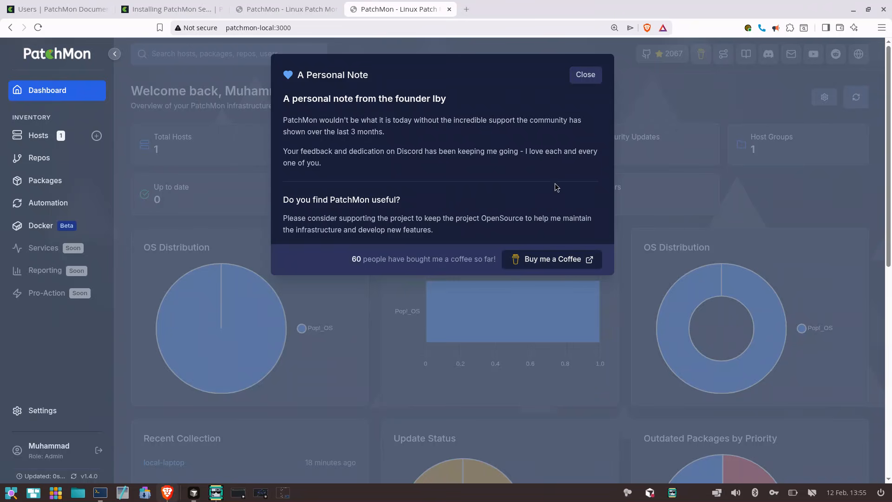
pyautogui.click(593, 76)
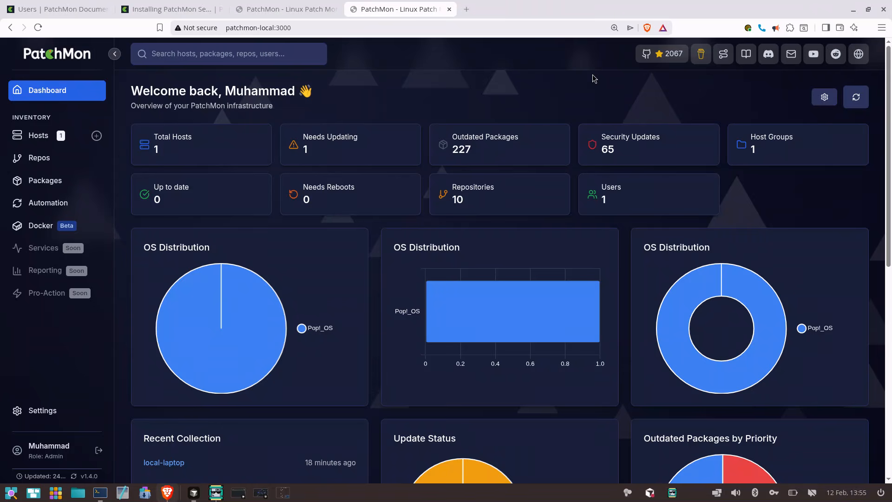
# Empty the browser cache and hard reload the PatchMon page using the developer tools, and close the tools
pyautogui.rightClick(408, 77)
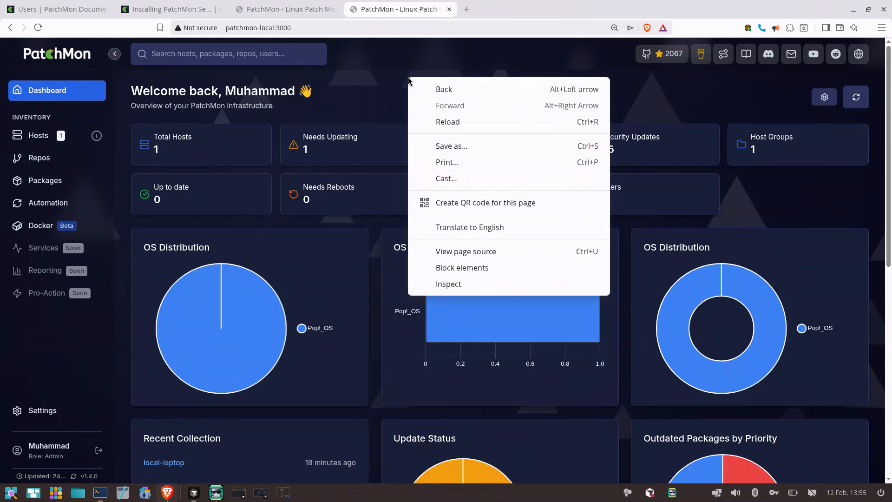
pyautogui.click(369, 87)
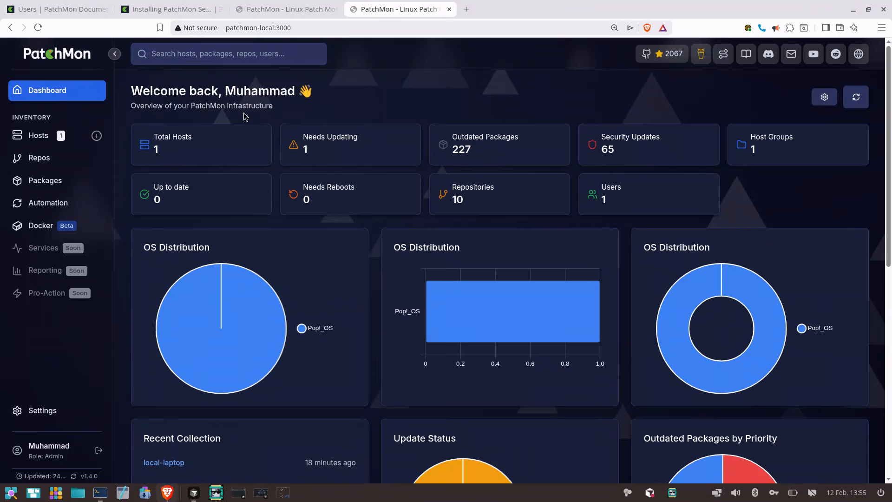
pyautogui.press('F12')
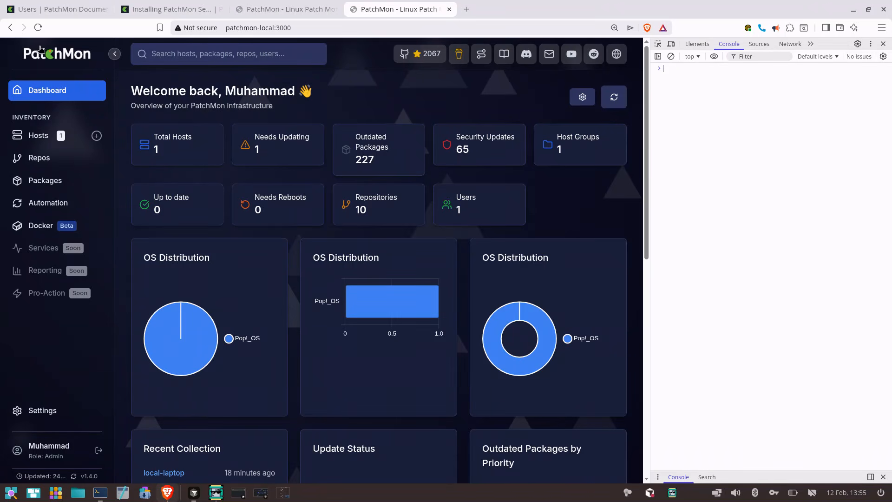
pyautogui.rightClick(38, 29)
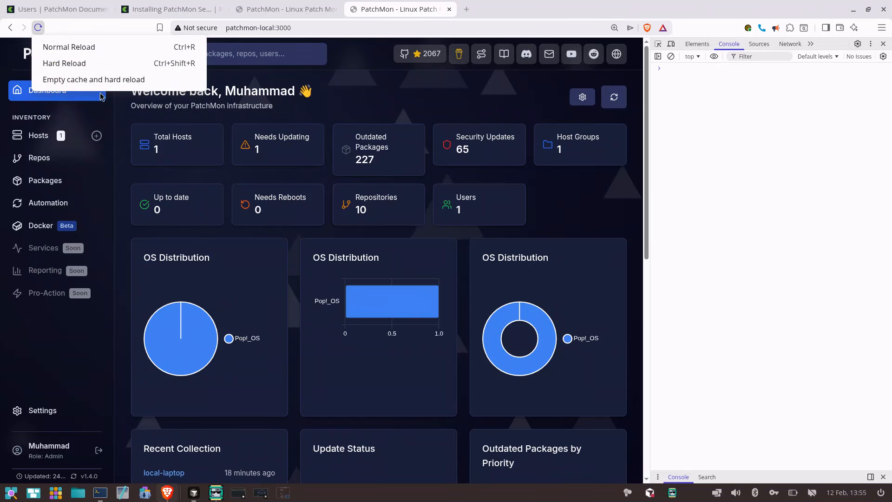
pyautogui.click(177, 79)
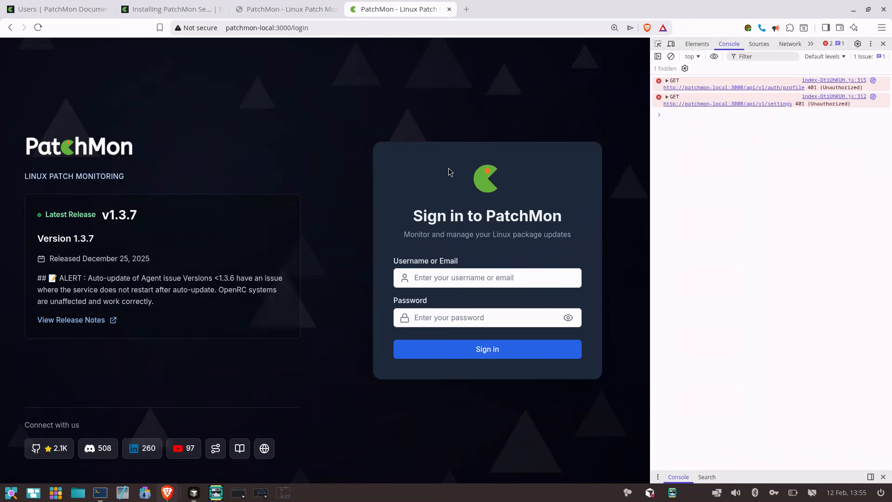
pyautogui.click(884, 43)
# Sign in to PatchMon as admin with the account password
pyautogui.click(678, 278)
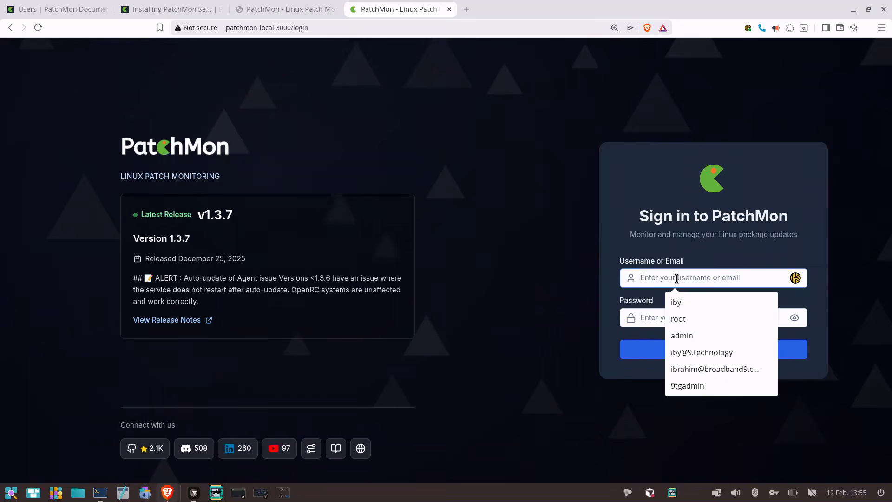
pyautogui.write('admin')
pyautogui.press('Tab')
pyautogui.write('a')
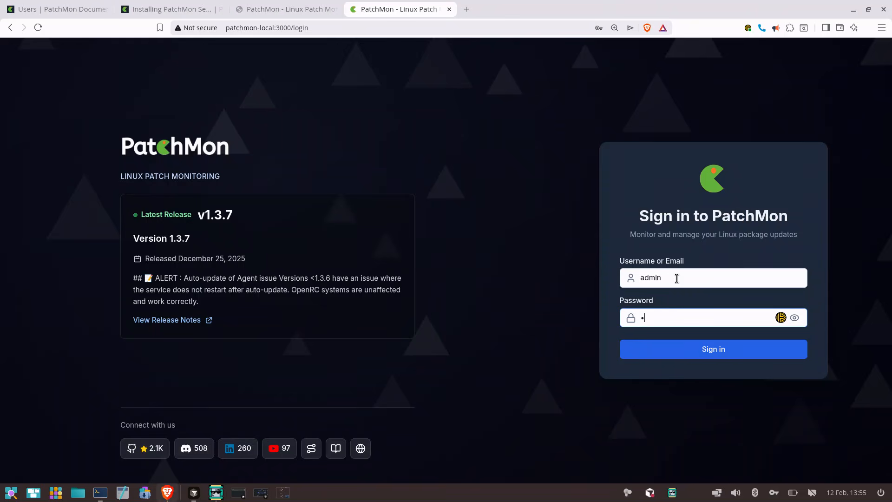
pyautogui.press('Return')
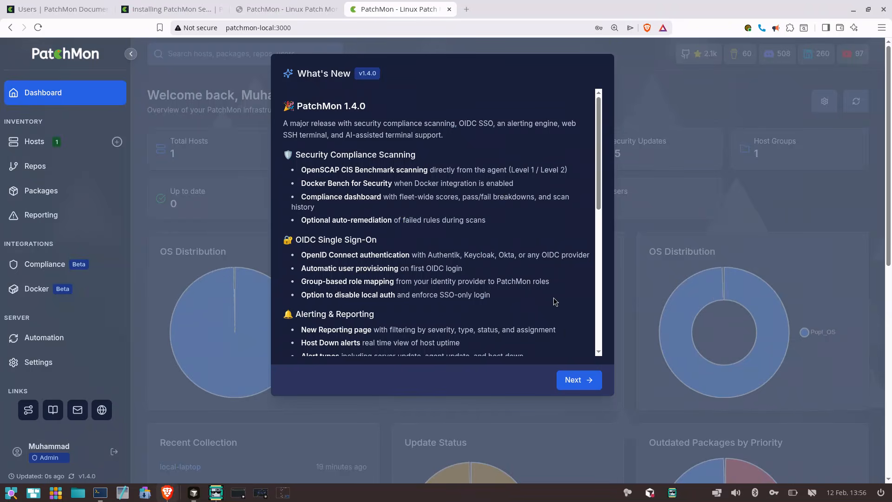
# Dismiss the release notes and the founder's personal note, and open the Hosts list
pyautogui.click(576, 379)
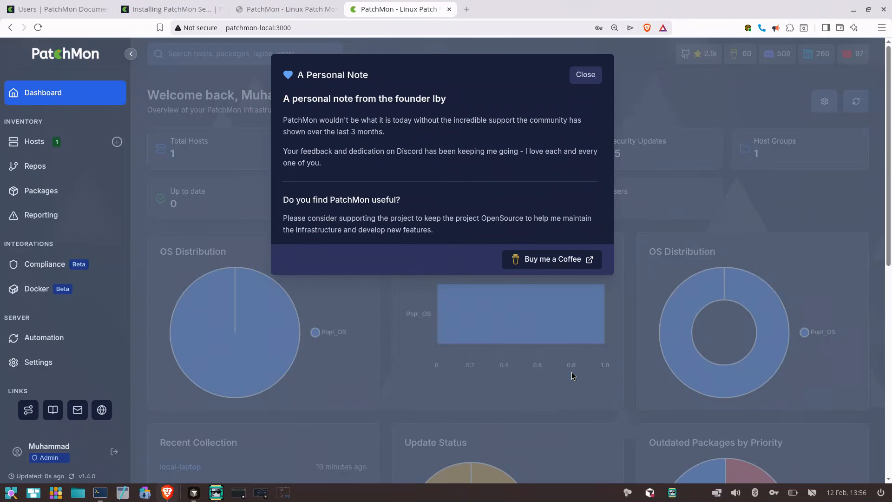
pyautogui.click(585, 74)
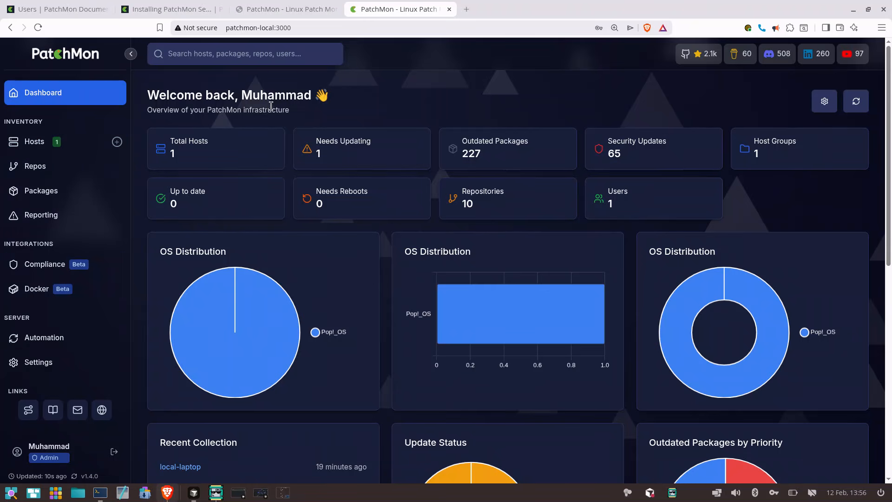
pyautogui.click(60, 148)
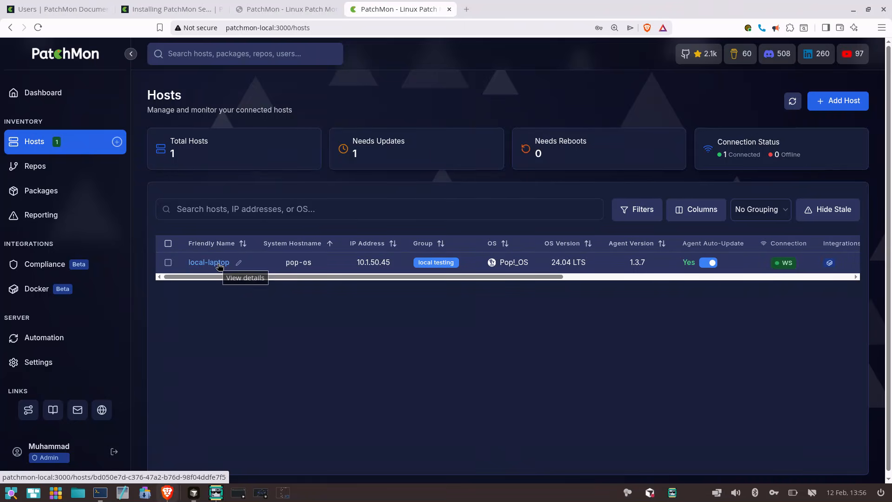
# In the Agent Updates settings, switch automatic agent updates off and back on, and save the settings
pyautogui.click(86, 367)
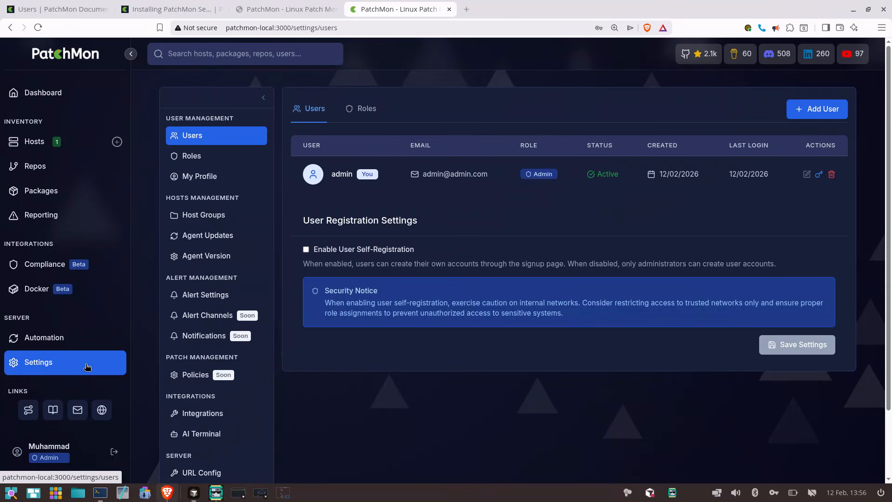
pyautogui.click(249, 237)
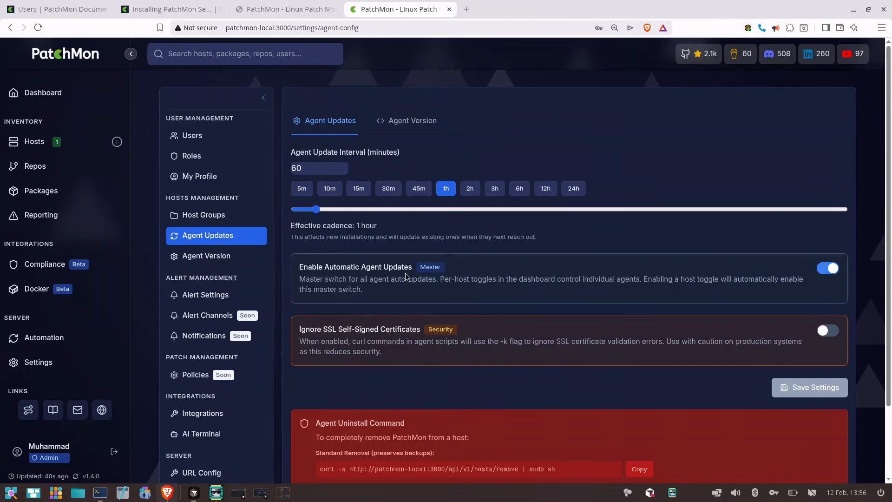
pyautogui.tripleClick(384, 269)
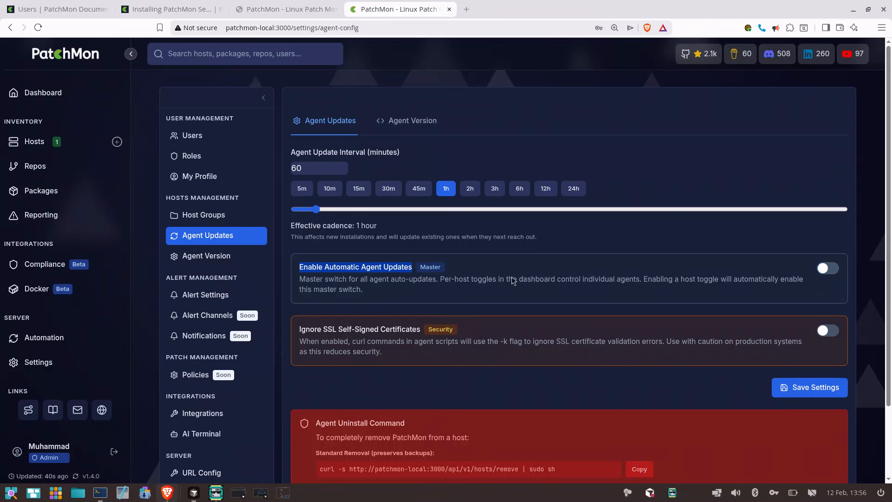
pyautogui.click(828, 269)
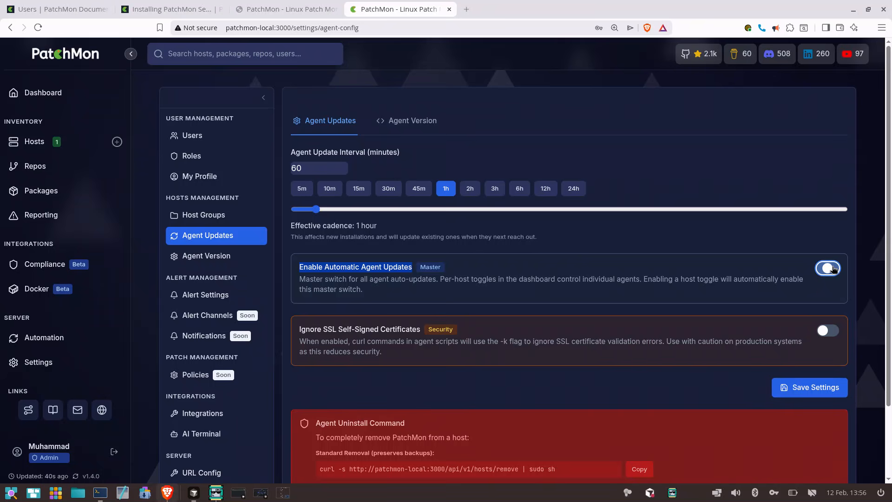
pyautogui.click(747, 247)
pyautogui.scroll(-2, 747, 247)
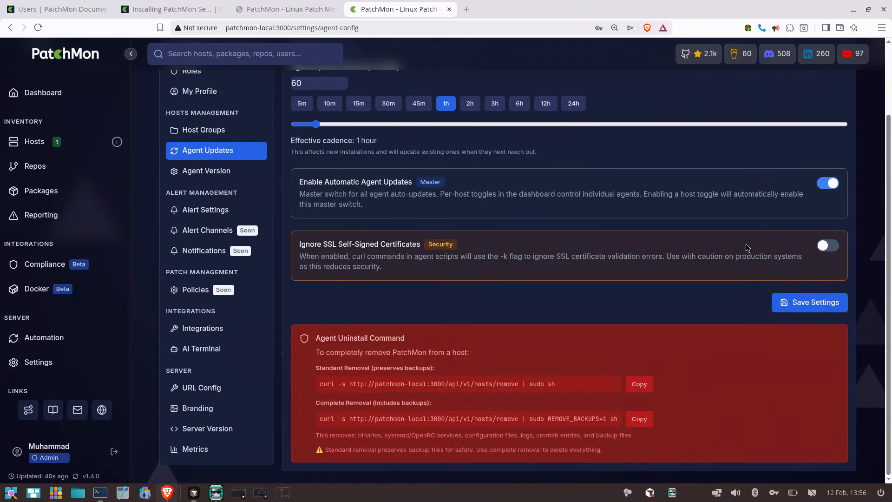
pyautogui.click(791, 298)
pyautogui.scroll(2, 709, 309)
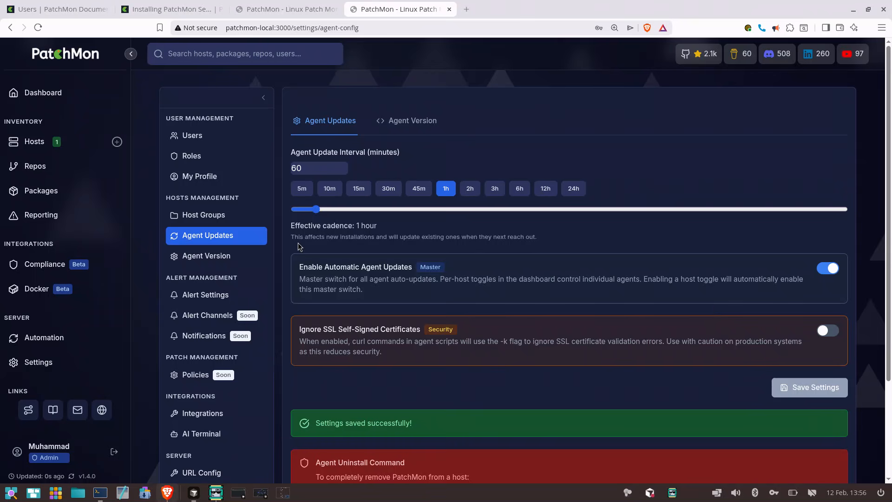
# Return to the Hosts list and open the local-laptop host's details
pyautogui.click(95, 143)
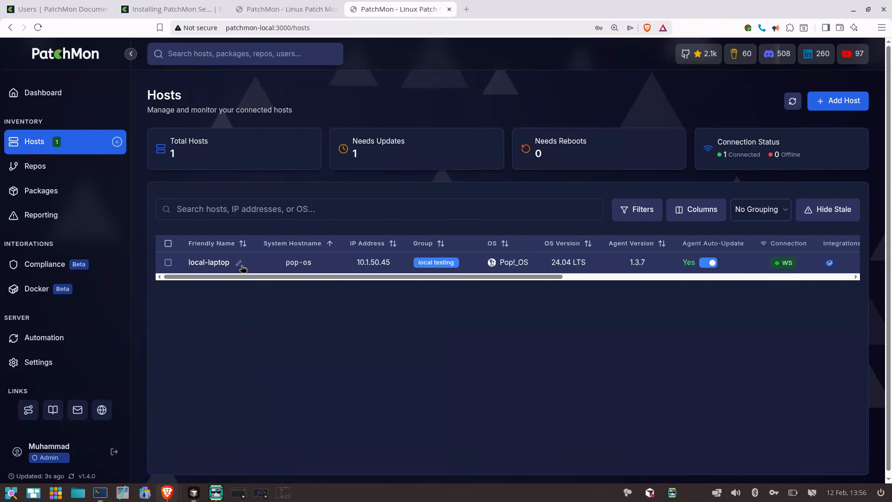
pyautogui.click(215, 266)
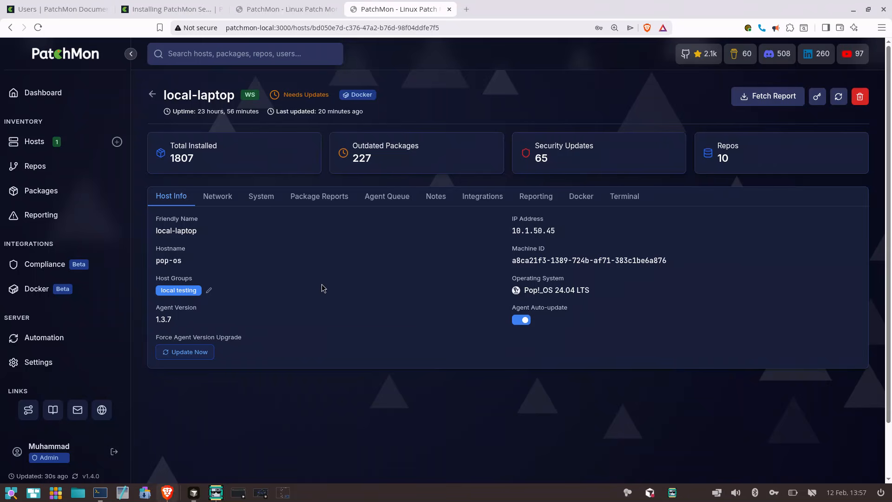
# Open the Agent Version settings and compare the server's current agent version with the latest available one
pyautogui.click(81, 362)
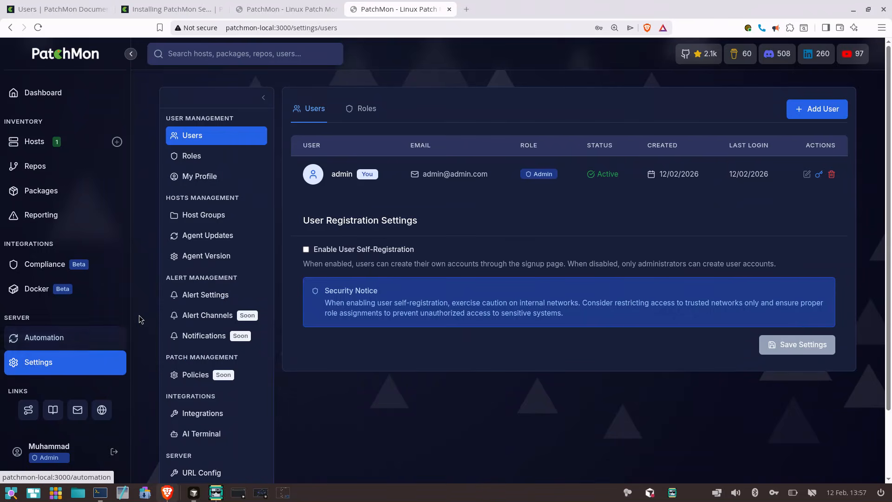
pyautogui.click(240, 258)
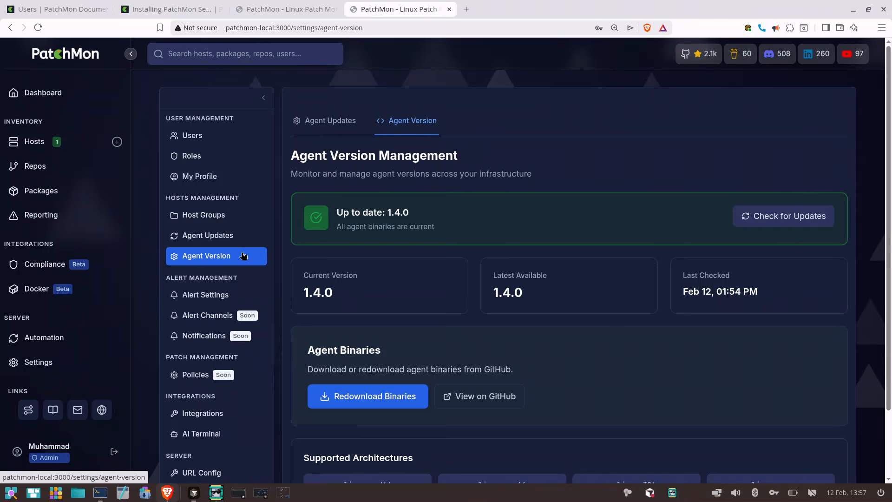
pyautogui.doubleClick(327, 295)
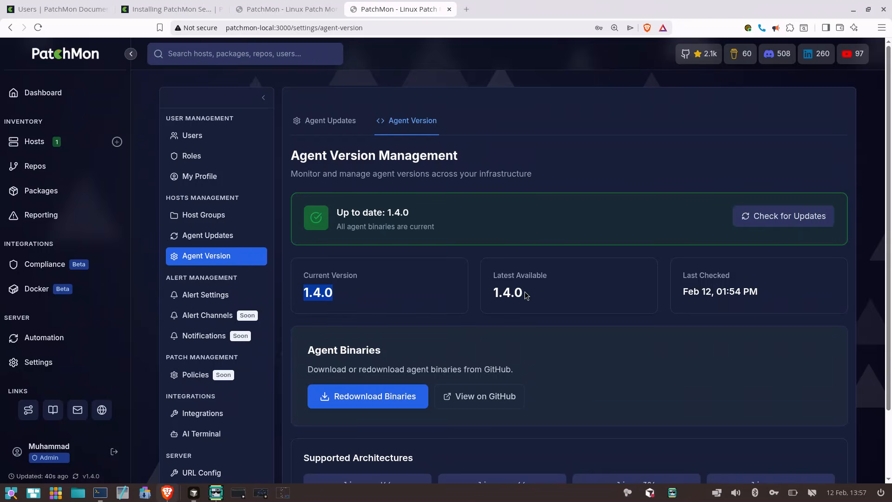
pyautogui.doubleClick(505, 288)
pyautogui.click(548, 297)
pyautogui.doubleClick(499, 297)
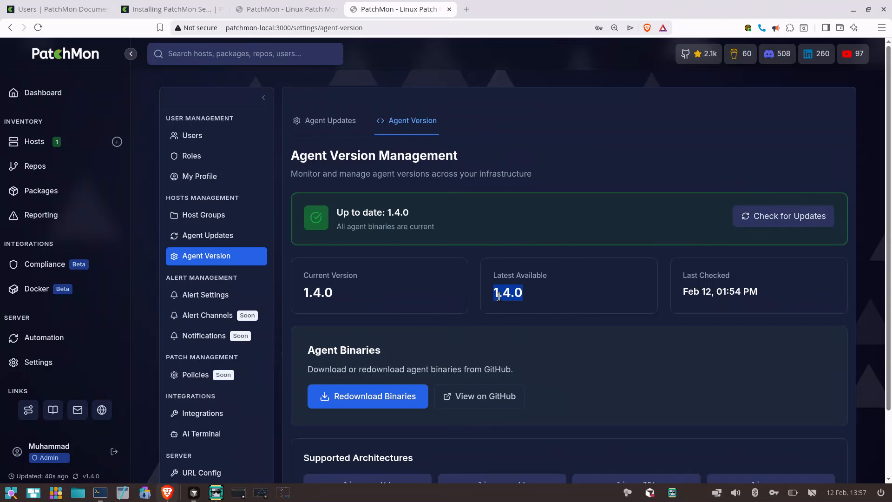
pyautogui.click(499, 297)
pyautogui.scroll(-1, 499, 286)
pyautogui.doubleClick(315, 232)
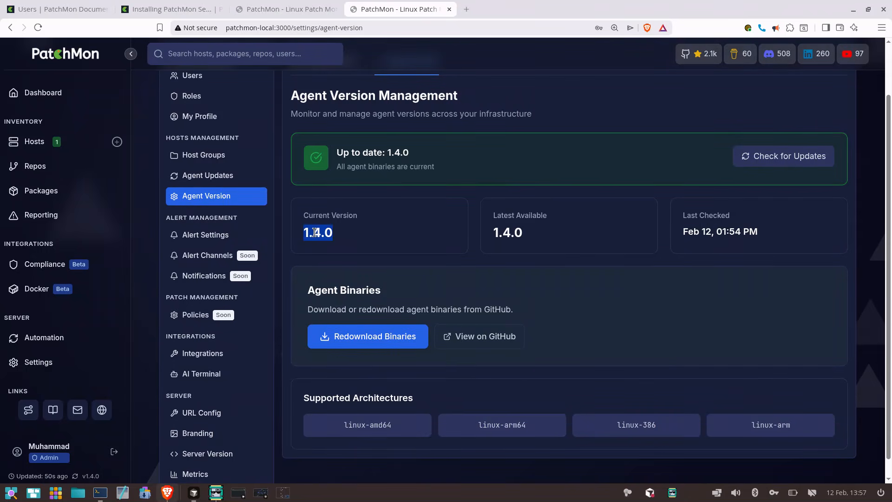
pyautogui.click(338, 239)
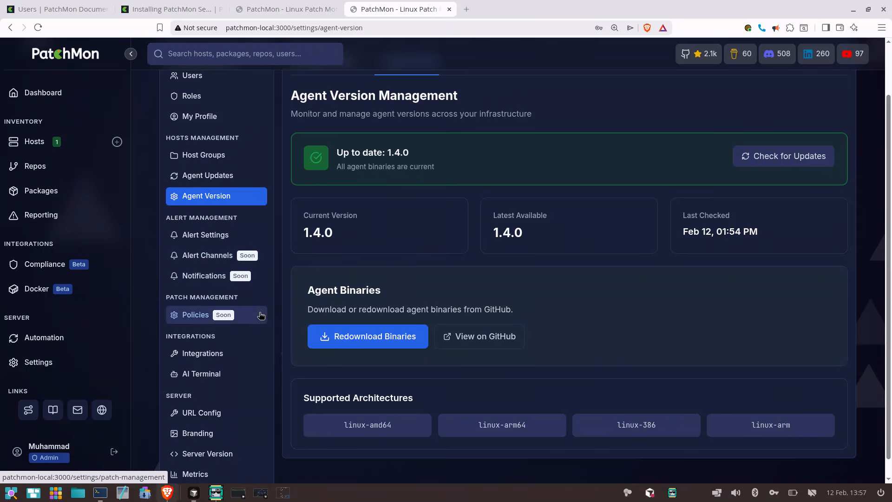
pyautogui.scroll(1, 389, 263)
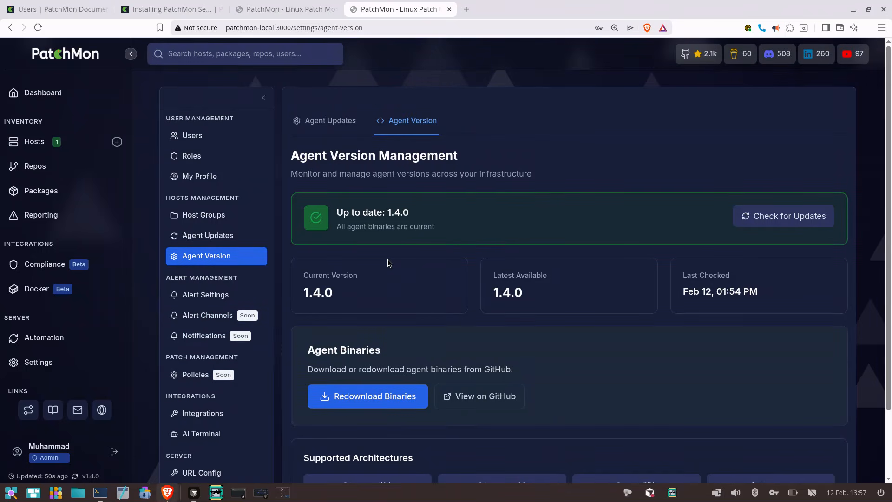
# Reopen the local-laptop host's details and arrange the browser and the docker folder's terminal side by side, with the browser wider
pyautogui.click(42, 142)
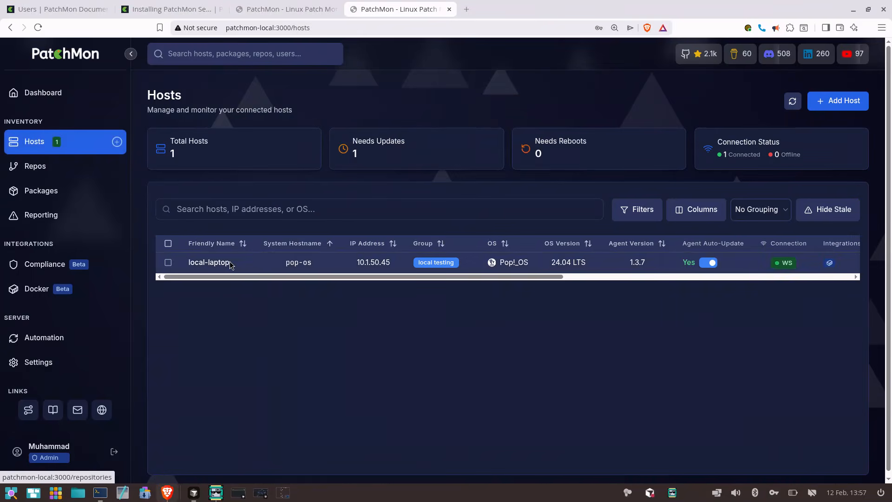
pyautogui.click(222, 262)
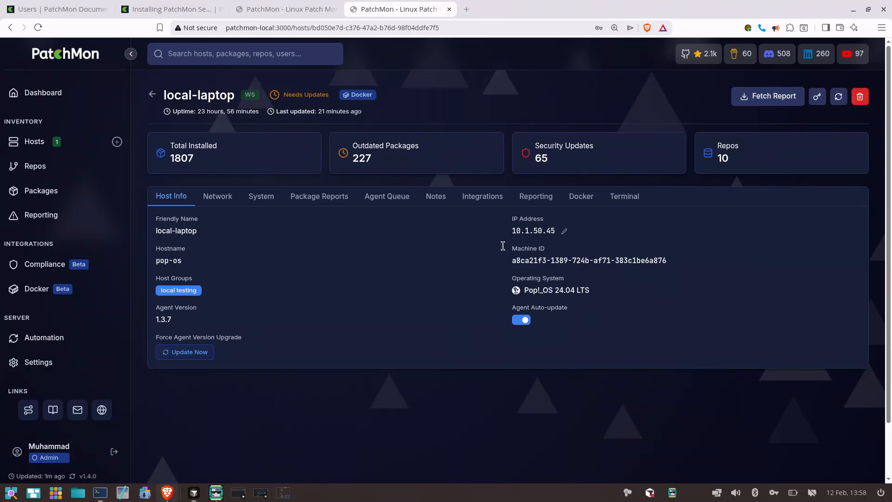
pyautogui.click(108, 493)
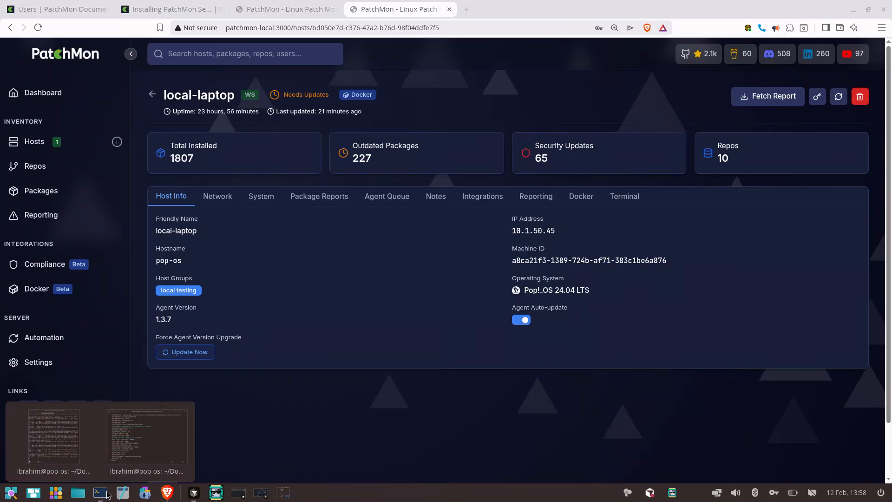
pyautogui.click(145, 436)
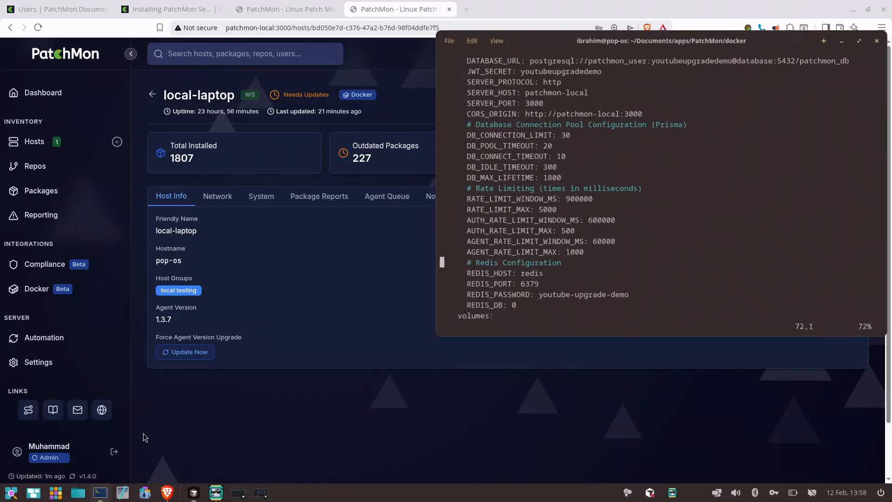
pyautogui.moveTo(716, 18); pyautogui.dragTo(891, 181)
pyautogui.click(429, 79)
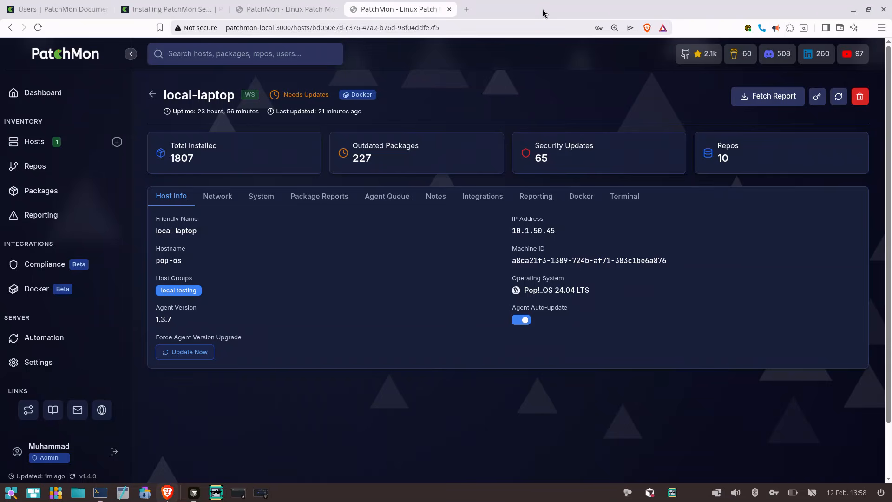
pyautogui.moveTo(542, 10); pyautogui.dragTo(1, 175)
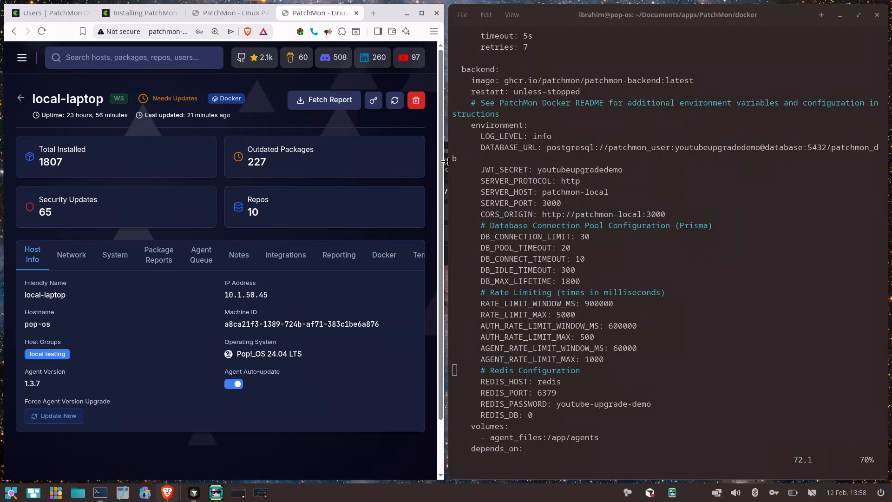
pyautogui.moveTo(446, 162); pyautogui.dragTo(546, 171)
pyautogui.click(637, 185)
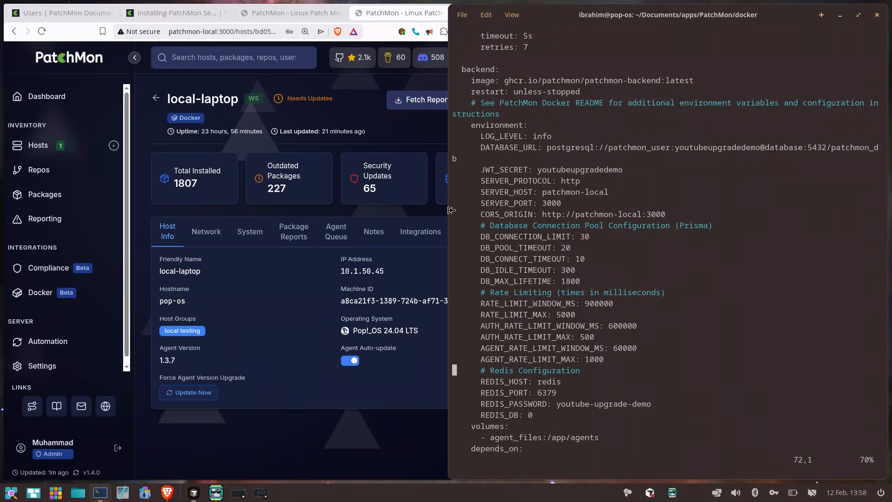
pyautogui.moveTo(449, 212); pyautogui.dragTo(541, 211)
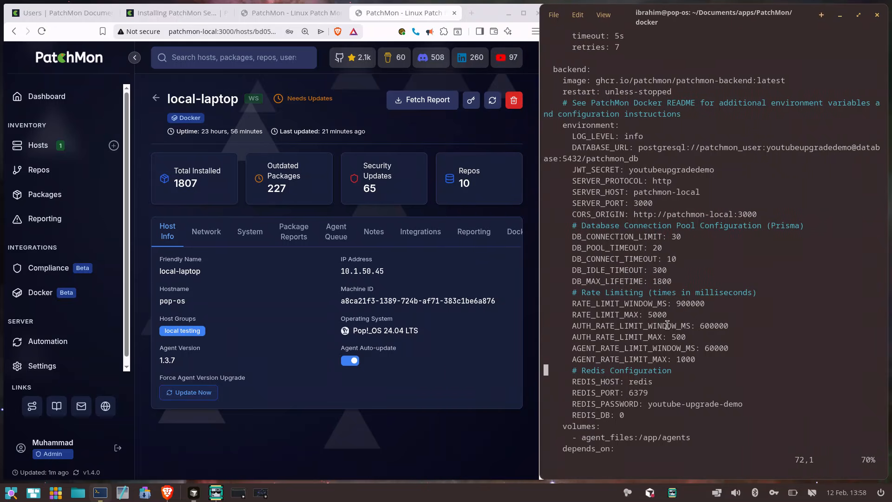
# Quit the compose file open in the terminal editor and clear the terminal screen
pyautogui.write(':q!')
pyautogui.press('Return')
pyautogui.hotkey('ctrl', 'l')
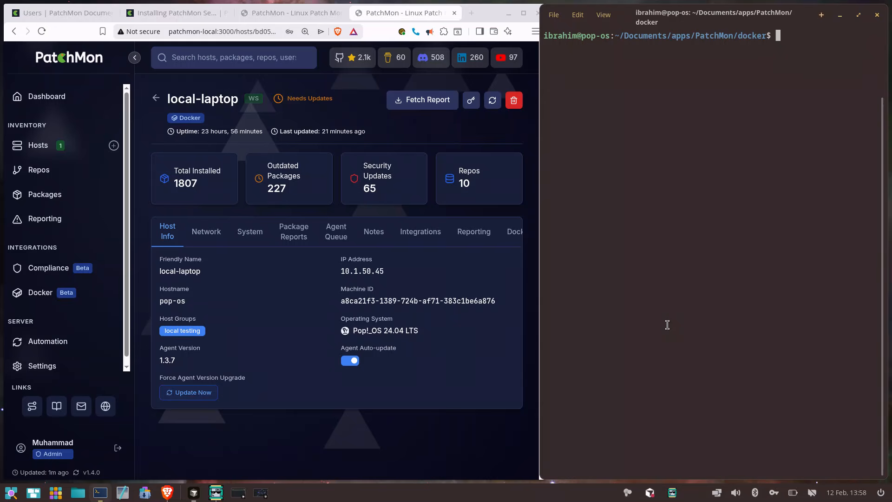
# Try to follow the agent log with tail -f /etc/patchmon/logs/patchmon-agent.log
pyautogui.write('tail -f /etc/patchmon/')
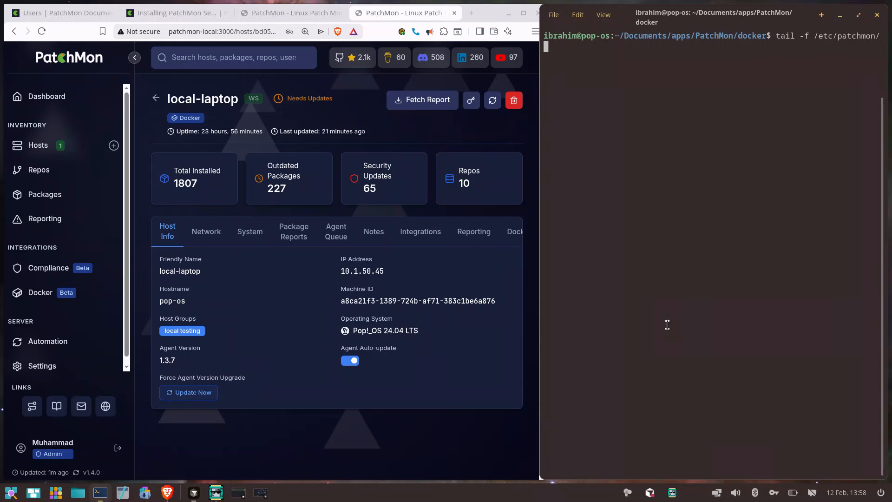
pyautogui.write('logs/patchmon-agent.log')
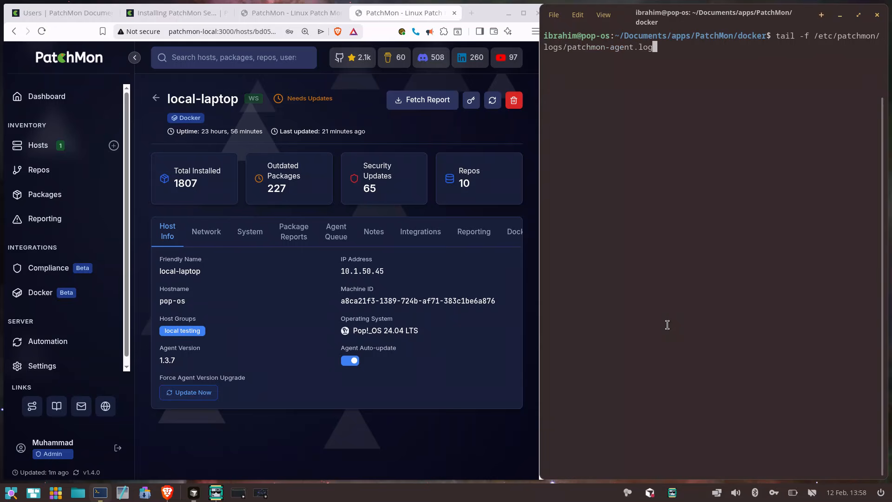
pyautogui.press('Return')
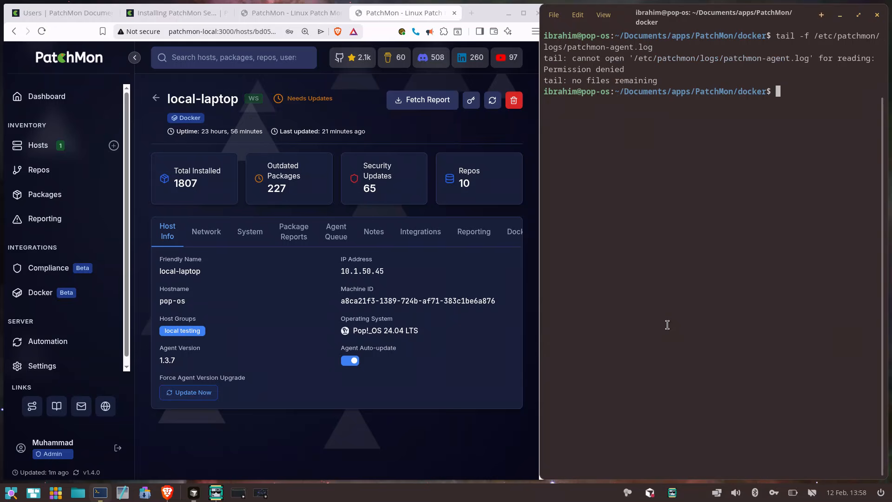
# Rerun the log-following command with sudo, enter the sudo password, and add blank lines below the existing log output
pyautogui.press('Up')
pyautogui.press('Home')
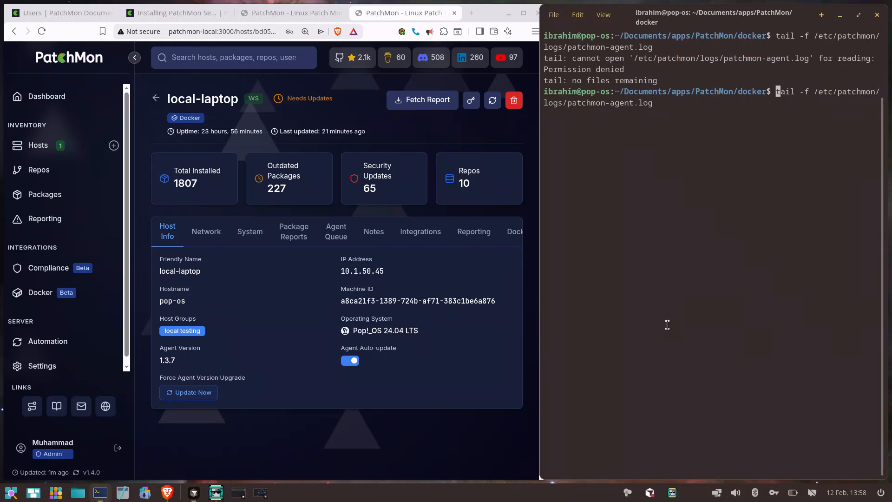
pyautogui.write('sudo')
pyautogui.press('Return')
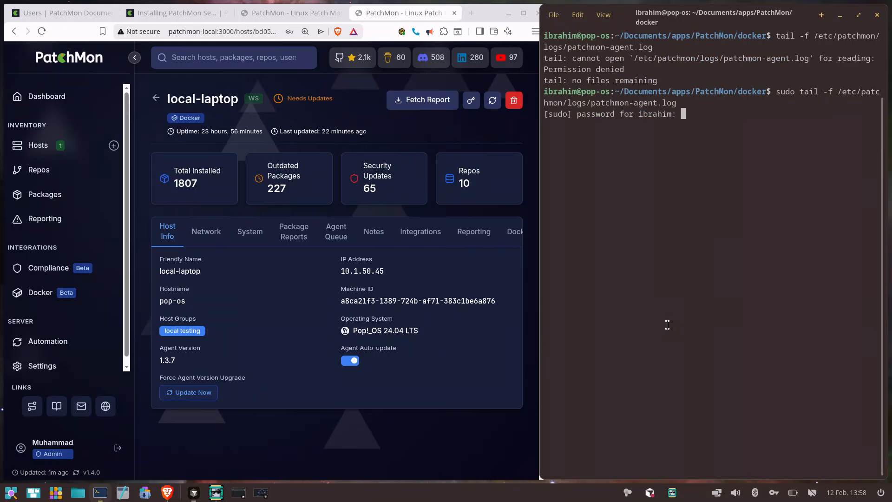
pyautogui.press('Return')
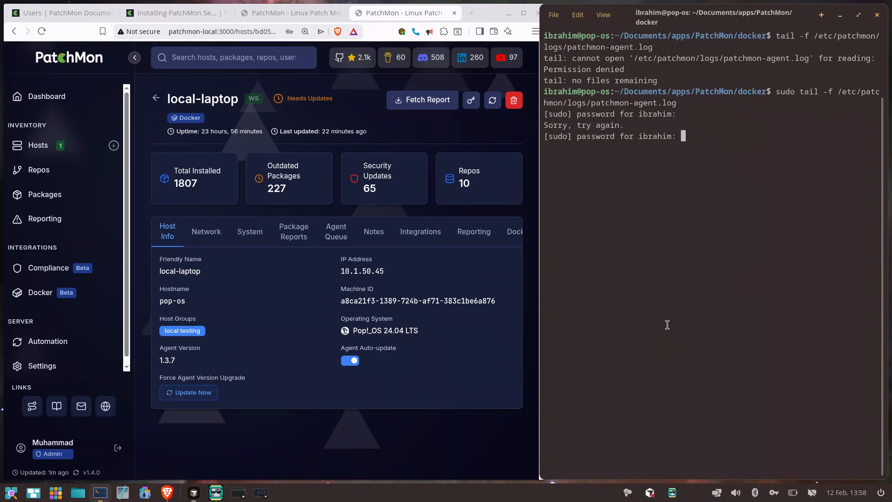
pyautogui.press('Return')
pyautogui.press('Return')
pyautogui.press('Return')
pyautogui.press('Return')
pyautogui.press('Return')
pyautogui.press('Return')
pyautogui.press('Return')
pyautogui.press('Return')
pyautogui.press('Return')
pyautogui.press('Return')
pyautogui.press('Return')
pyautogui.press('Return')
pyautogui.press('Return')
pyautogui.press('Return')
pyautogui.press('Return')
pyautogui.press('Return')
pyautogui.press('Return')
pyautogui.press('Return')
pyautogui.press('Return')
pyautogui.press('Return')
pyautogui.press('Return')
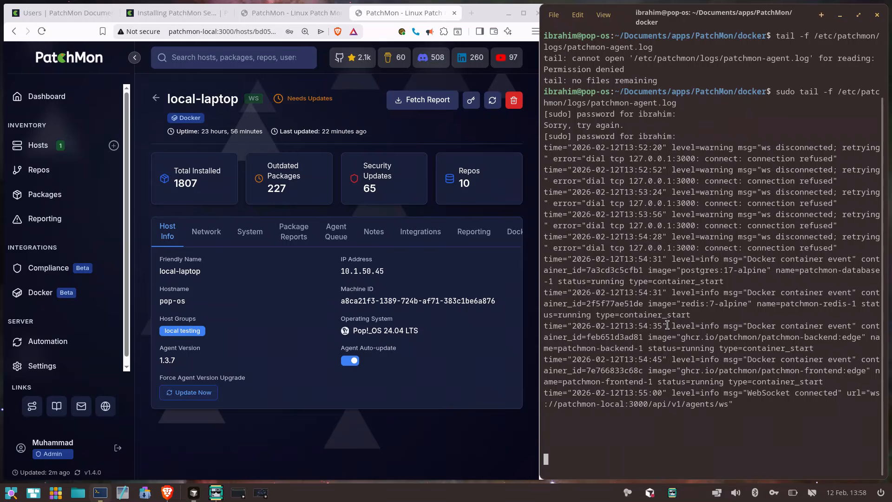
pyautogui.press('Return')
pyautogui.press('Return')
pyautogui.press('Return')
pyautogui.press('Return')
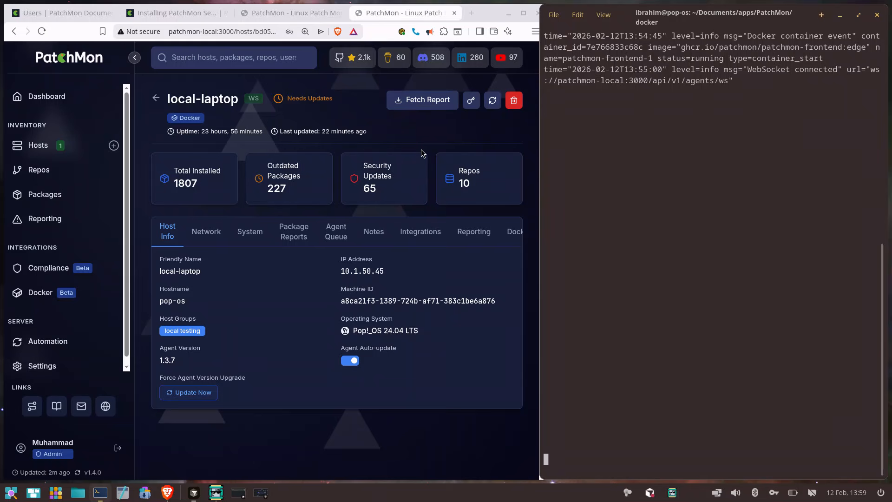
# Fetch a new report from the local-laptop host and highlight the report_now message in the agent log
pyautogui.click(441, 108)
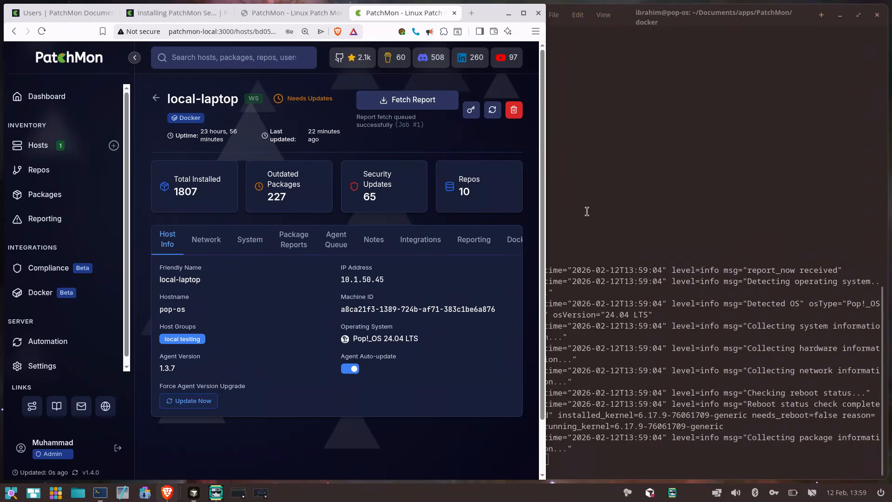
pyautogui.click(726, 264)
pyautogui.doubleClick(727, 267)
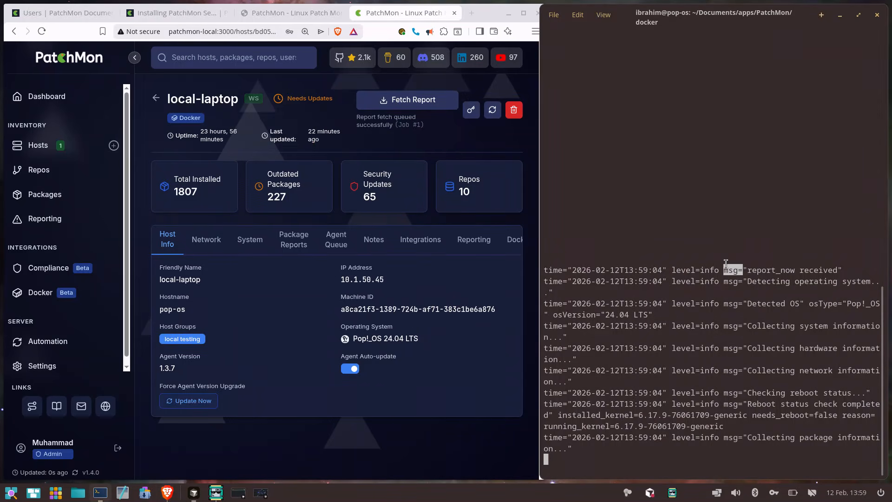
pyautogui.moveTo(753, 272); pyautogui.dragTo(842, 270)
pyautogui.click(842, 270)
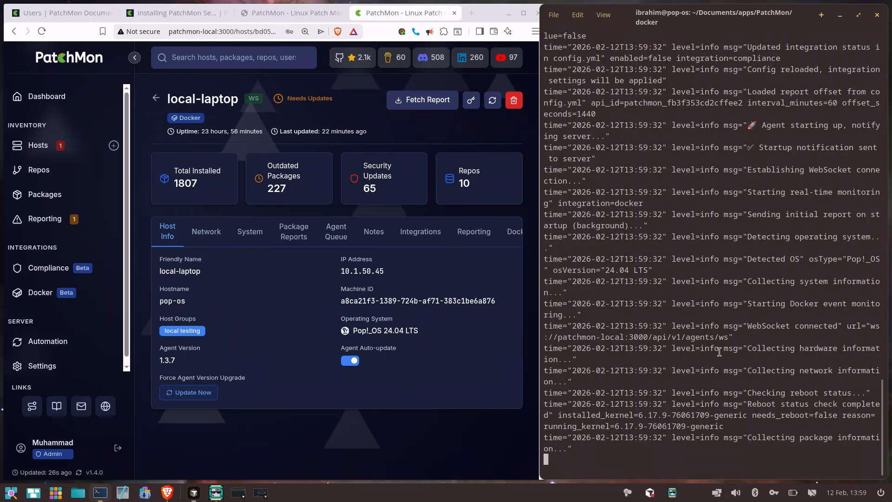
# Look back through the agent log for the entries about the automatic agent update
pyautogui.scroll(10, 720, 352)
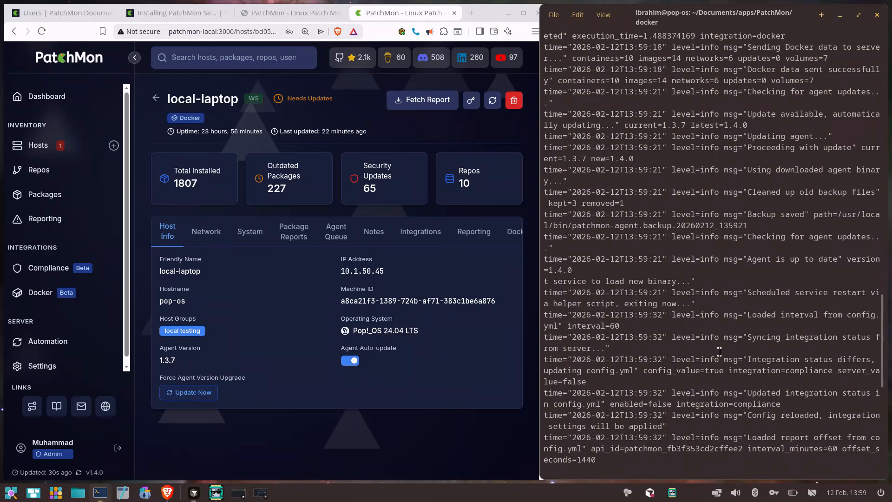
pyautogui.scroll(1, 719, 352)
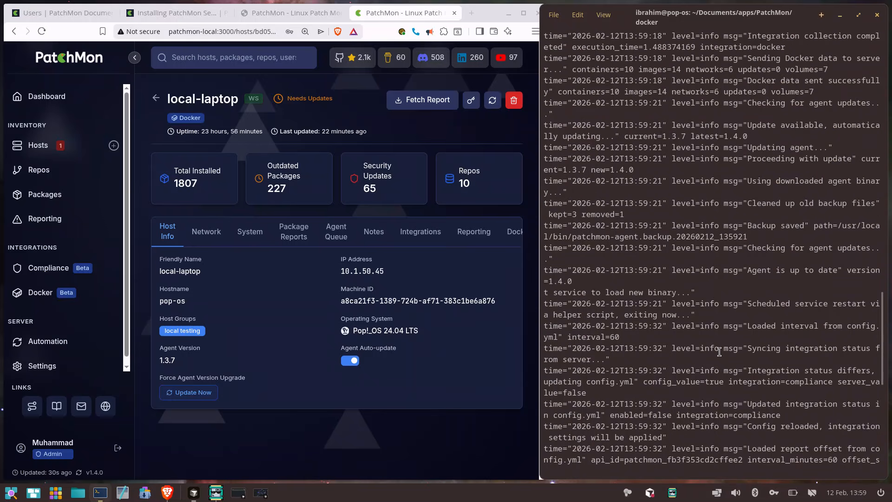
pyautogui.scroll(5, 703, 137)
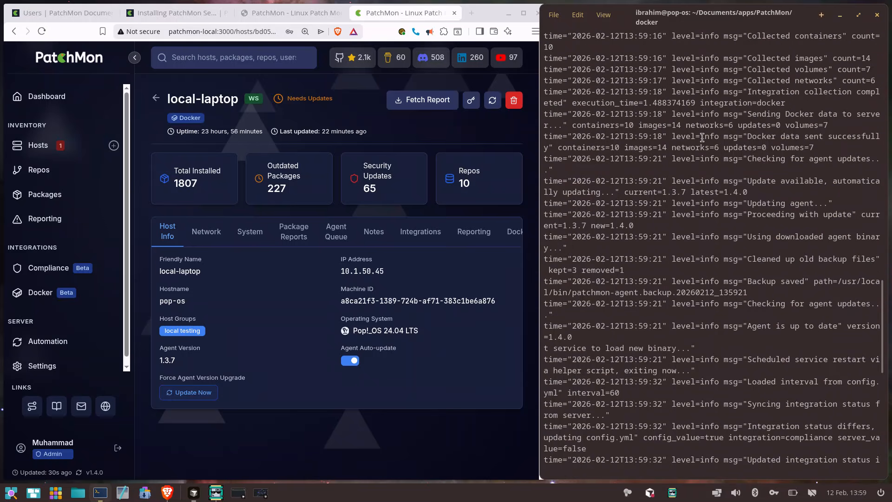
pyautogui.tripleClick(693, 188)
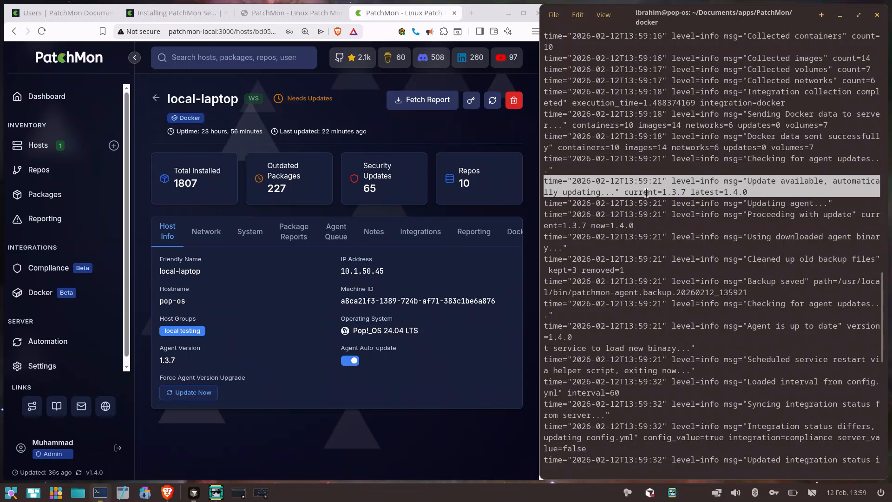
pyautogui.click(664, 193)
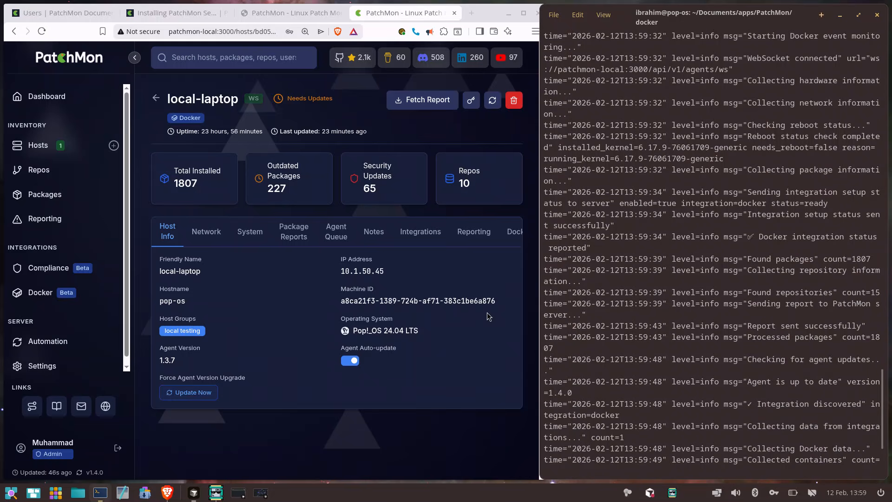
# Refresh the local-laptop host's details to check its agent version, and maximize the browser window
pyautogui.click(167, 361)
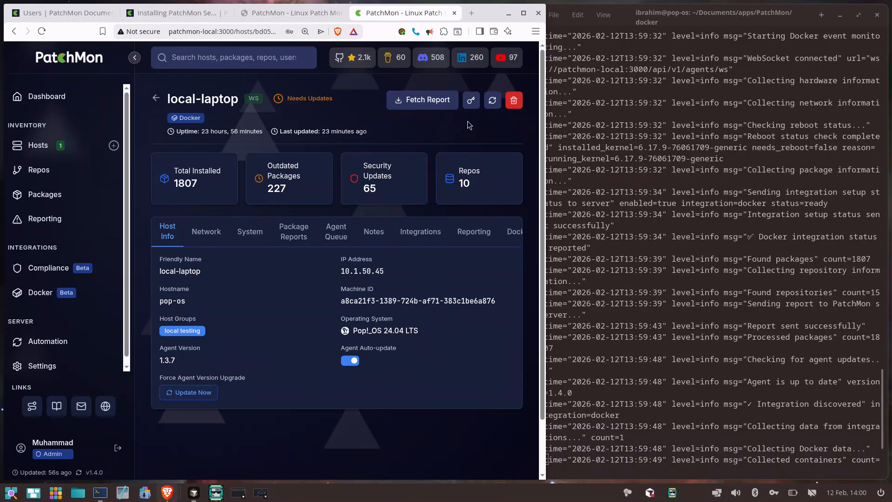
pyautogui.click(492, 100)
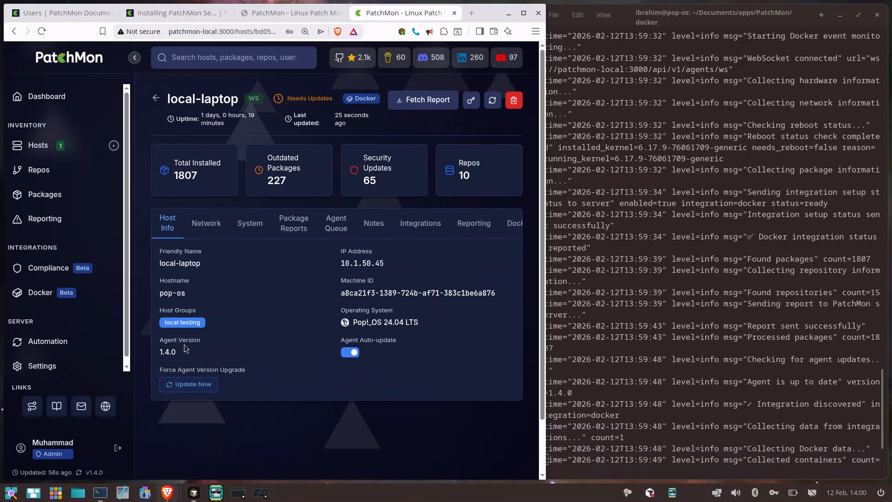
pyautogui.doubleClick(164, 351)
pyautogui.click(222, 334)
pyautogui.click(526, 10)
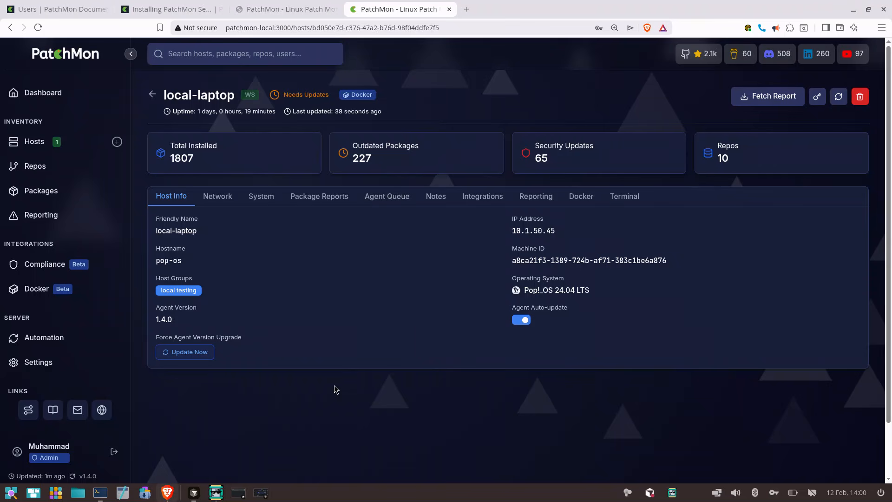
# Review the local-laptop host's network details, system information, package reports and agent queue
pyautogui.click(222, 201)
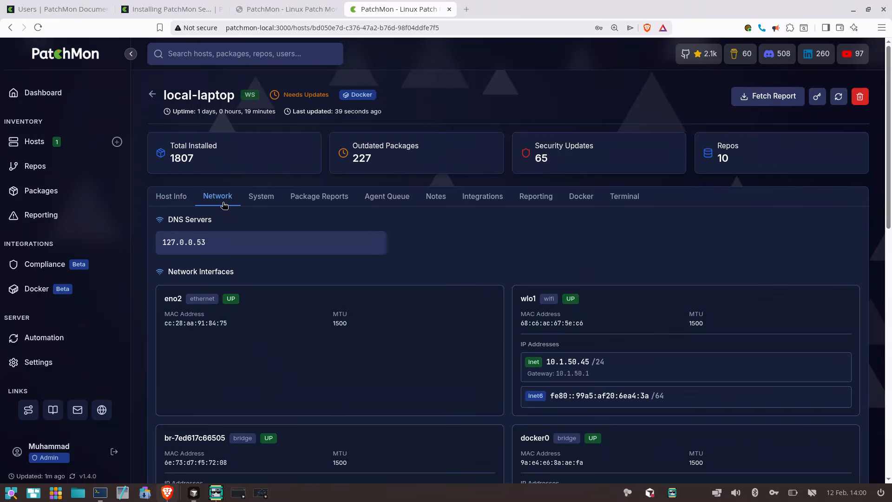
pyautogui.click(259, 201)
pyautogui.click(316, 200)
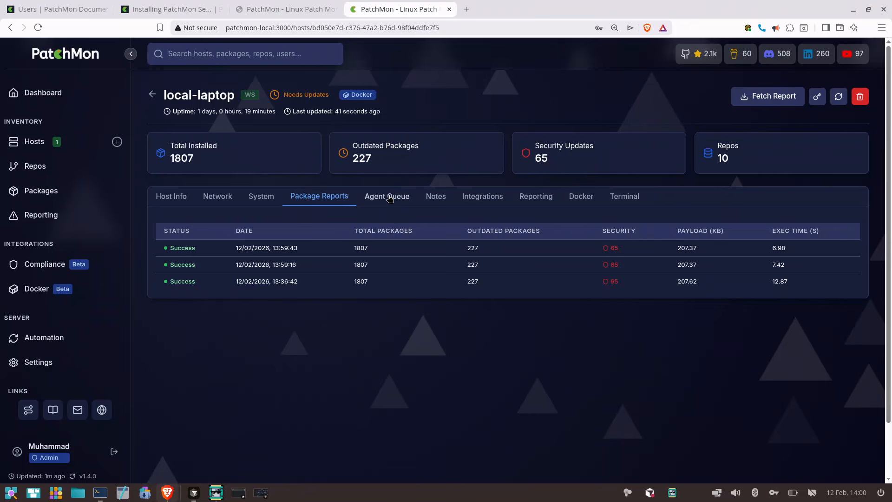
pyautogui.click(389, 197)
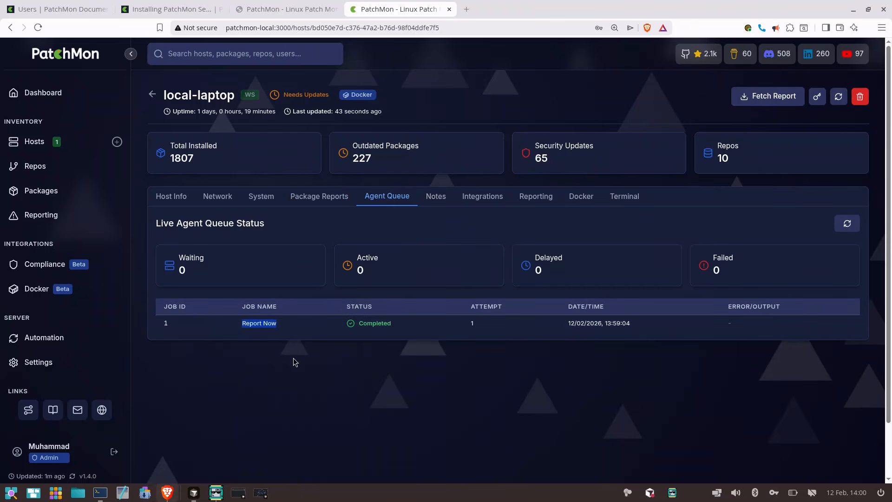
# Look over the host's notes, integrations and reporting settings, highlighting the Compliance Scanning description
pyautogui.click(442, 198)
pyautogui.click(481, 197)
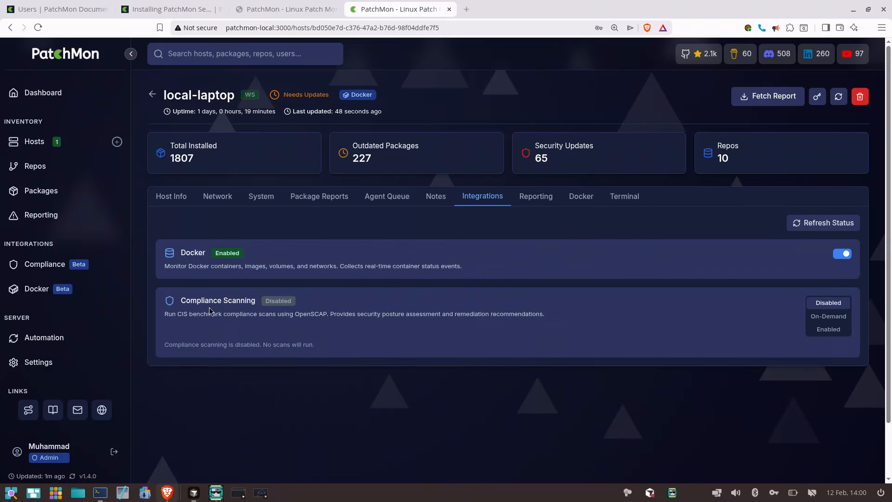
pyautogui.moveTo(180, 297); pyautogui.dragTo(514, 339)
pyautogui.click(514, 335)
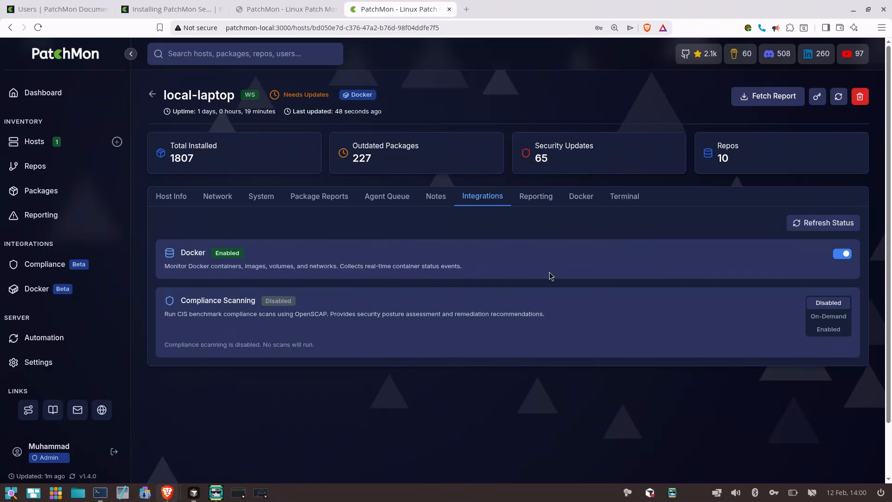
pyautogui.click(549, 202)
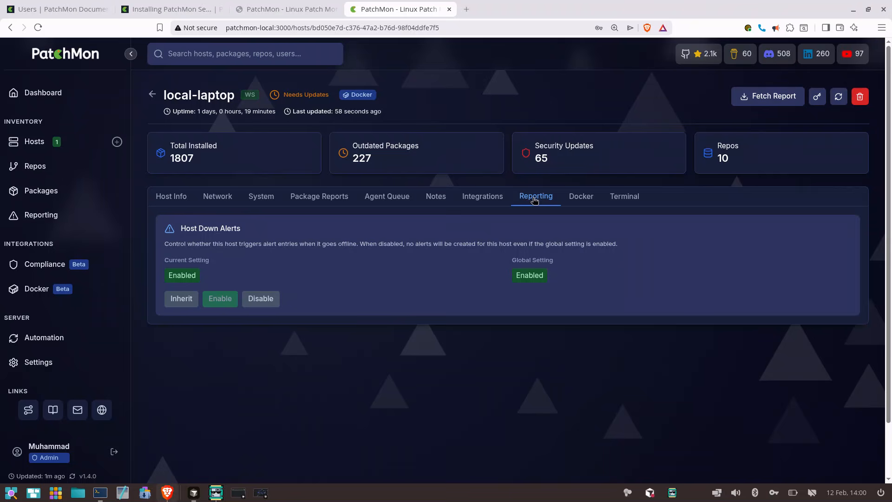
# Open the host's Docker stacks and re-sync its Docker data
pyautogui.click(599, 197)
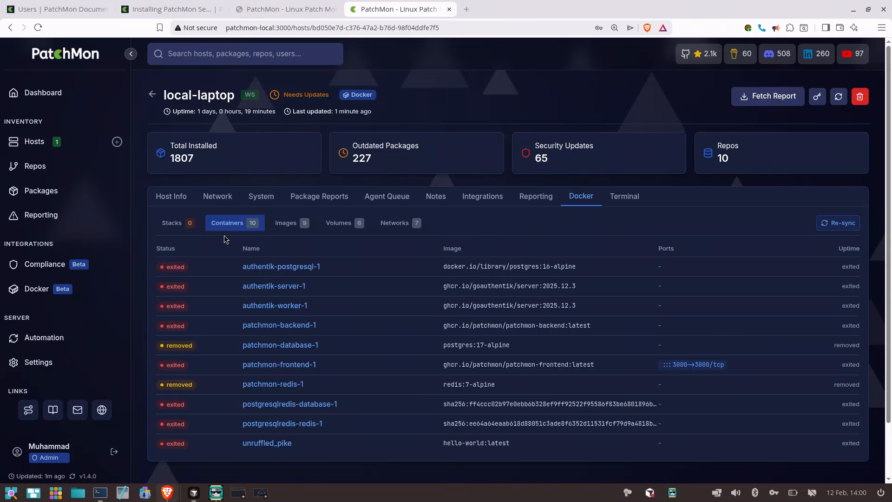
pyautogui.click(190, 227)
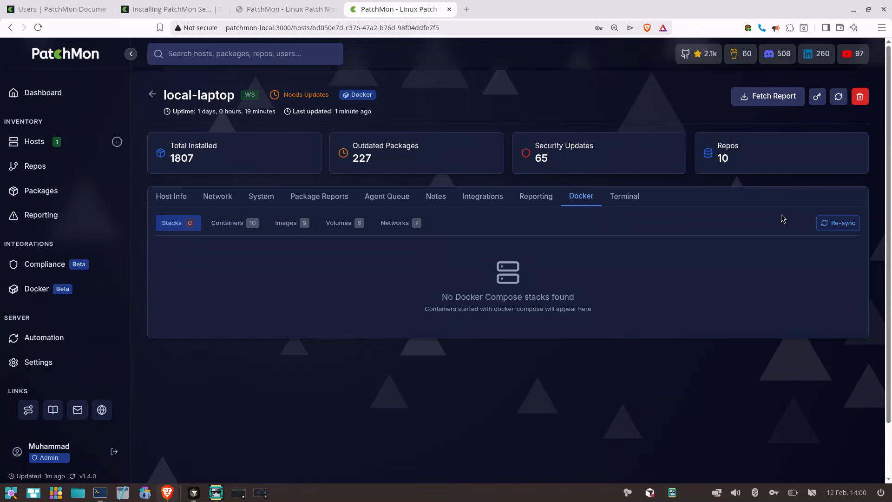
pyautogui.click(835, 224)
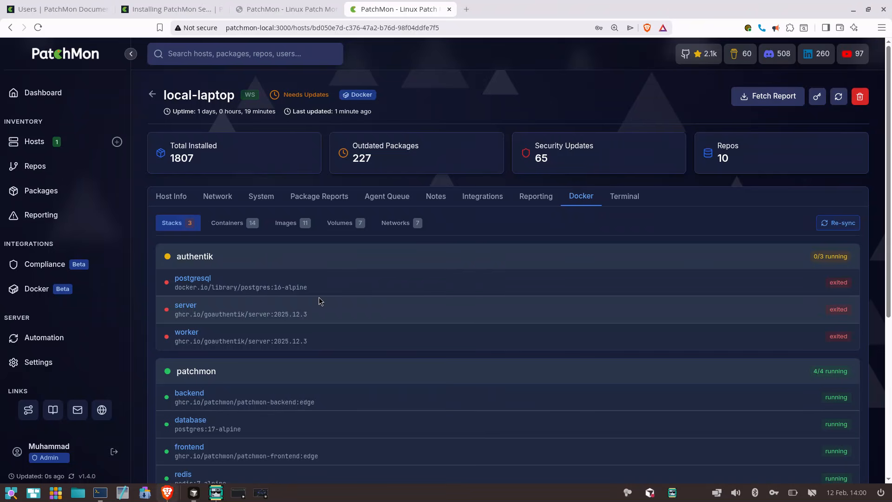
# Examine the host's Docker stacks and standalone containers, as well as its volumes and networks
pyautogui.scroll(-1, 319, 295)
pyautogui.scroll(-3, 319, 295)
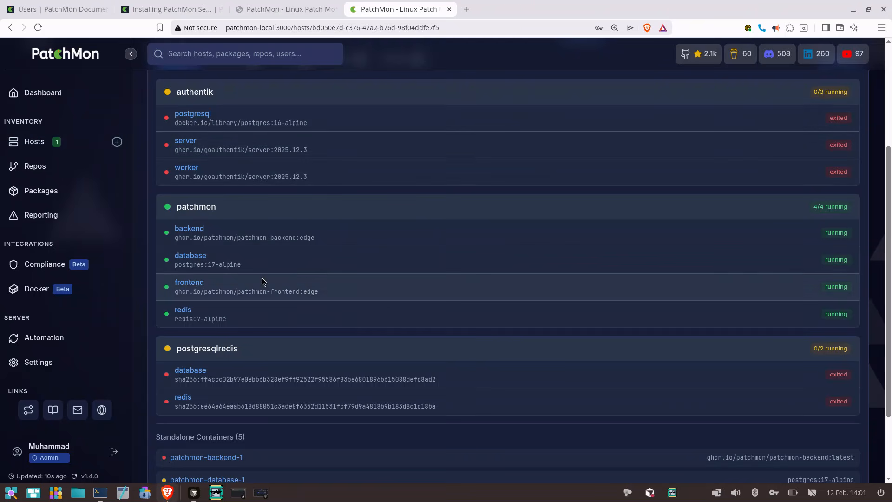
pyautogui.scroll(-2, 263, 279)
pyautogui.scroll(10, 274, 339)
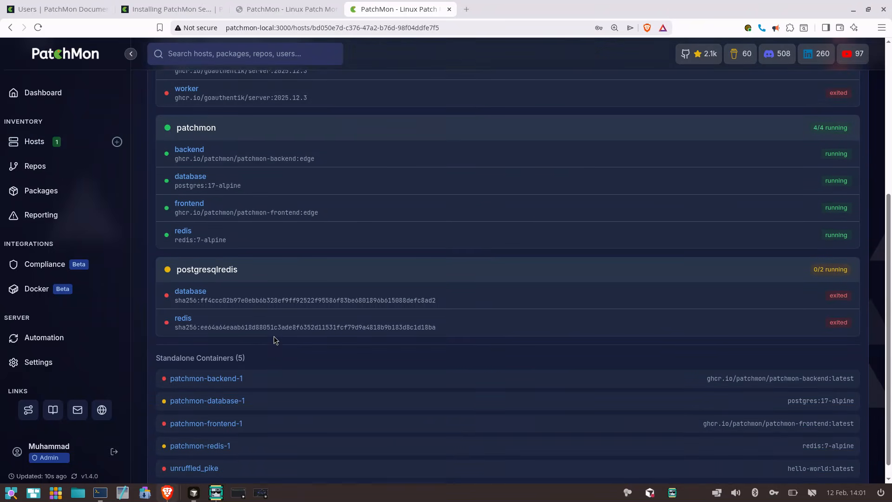
pyautogui.click(337, 219)
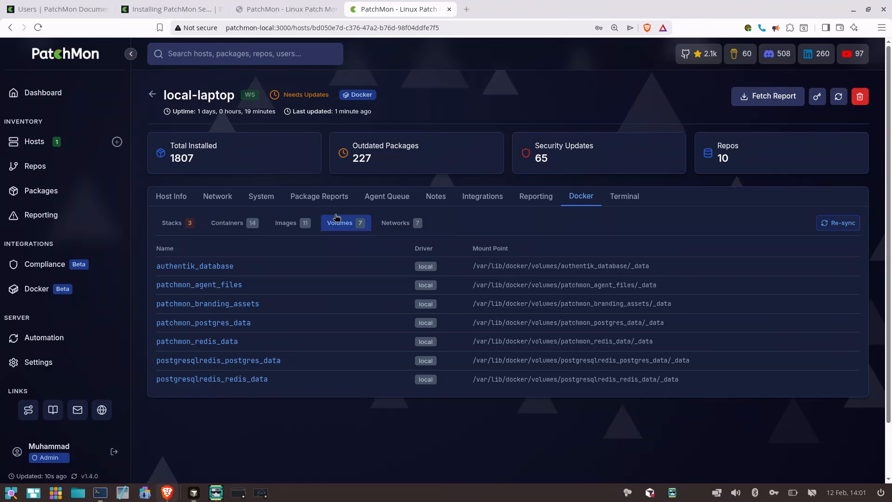
pyautogui.click(400, 223)
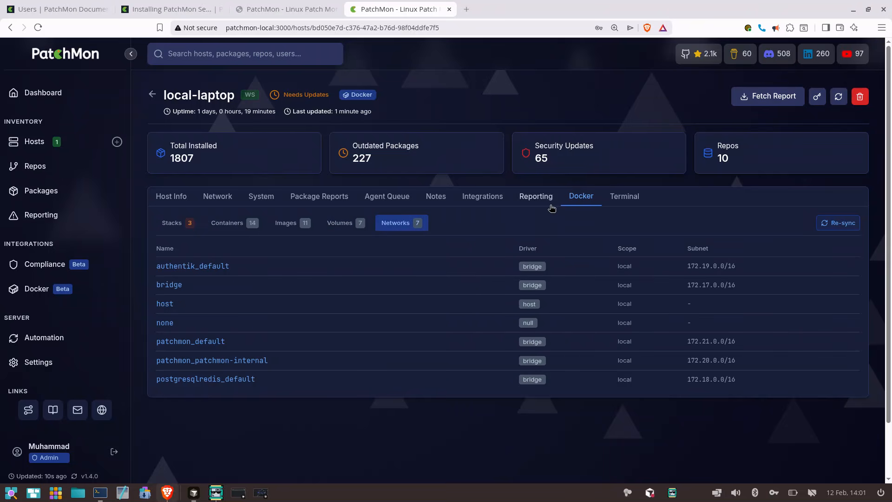
# Set the local-laptop host's terminal connection to Proxy via Agent
pyautogui.click(617, 202)
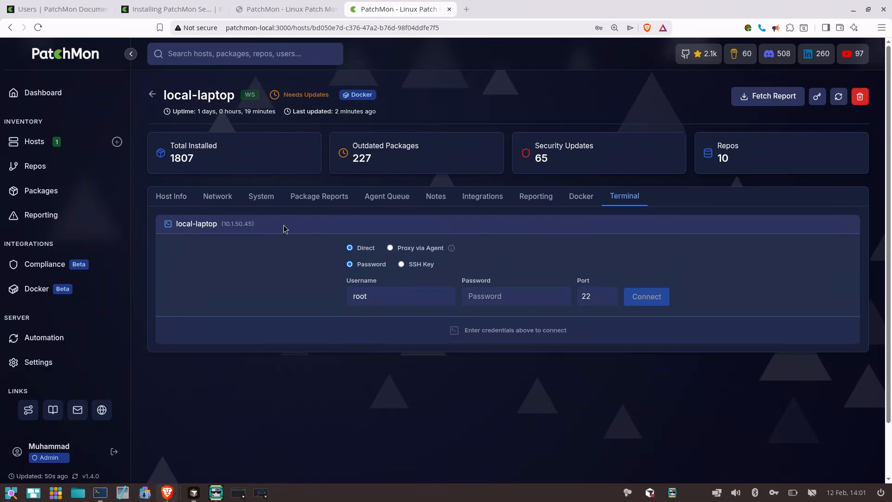
pyautogui.click(434, 252)
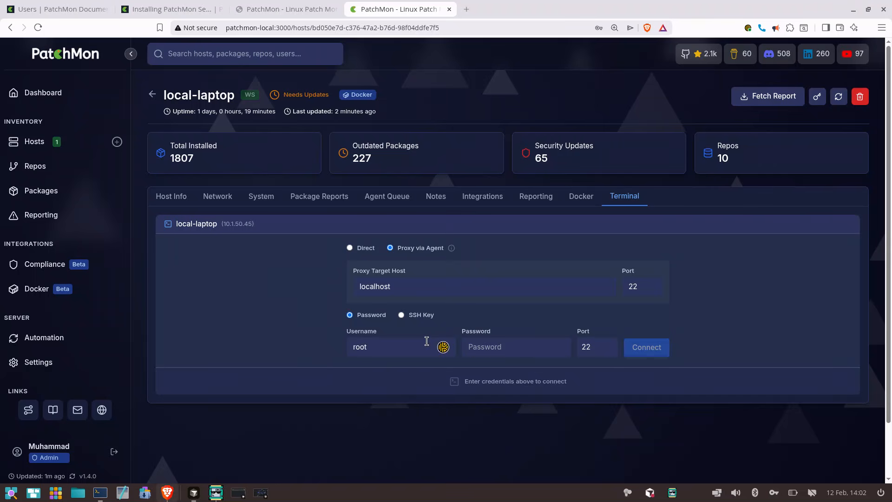
# Enter the SSH username and account password for local-laptop and connect through the agent proxy on port 22
pyautogui.doubleClick(423, 345)
pyautogui.write('ibrahim')
pyautogui.press('Tab')
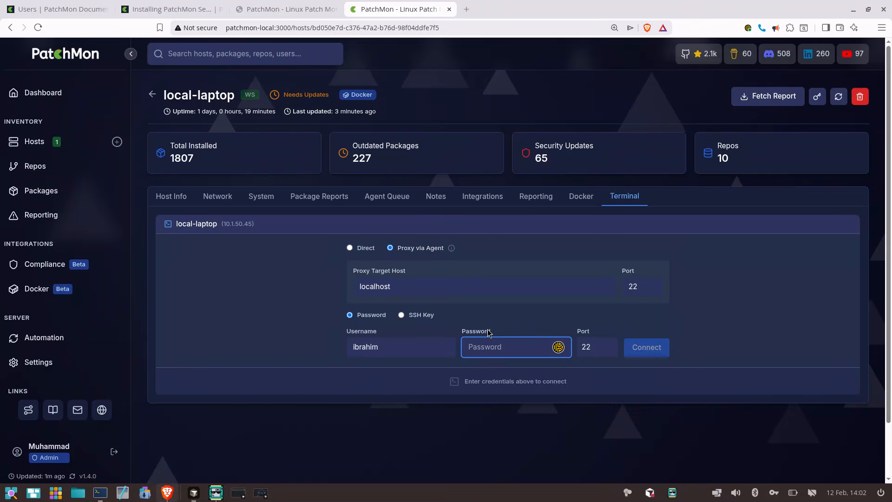
pyautogui.write('••••')
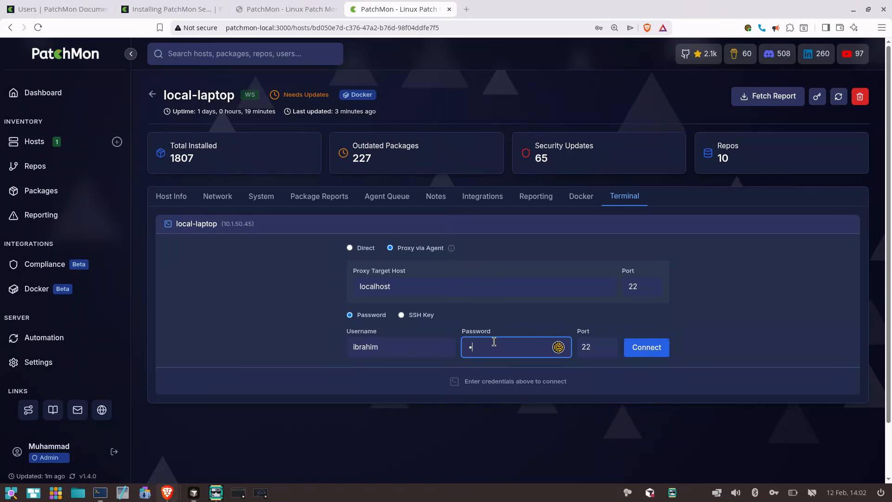
pyautogui.write('••••')
pyautogui.press('Return')
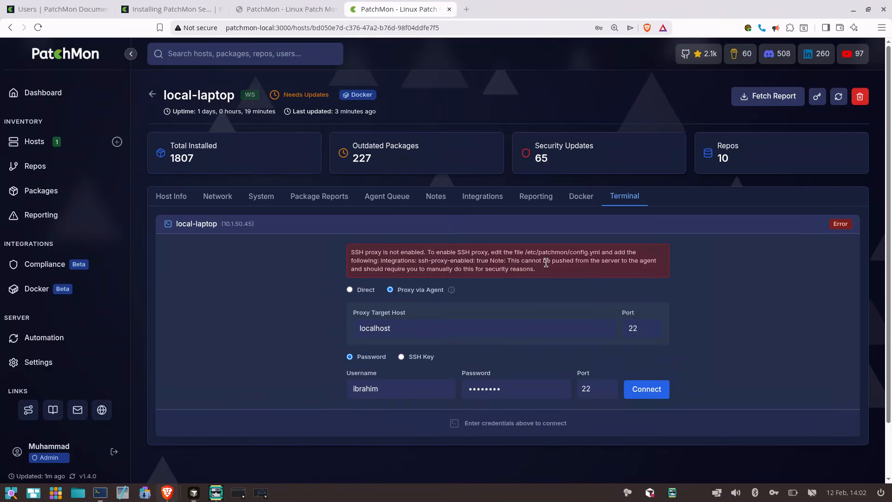
# Read the SSH proxy error message, highlighting the ssh-proxy-enabled setting and the note on manual configuration
pyautogui.scroll(3, 546, 262)
pyautogui.scroll(3, 546, 262)
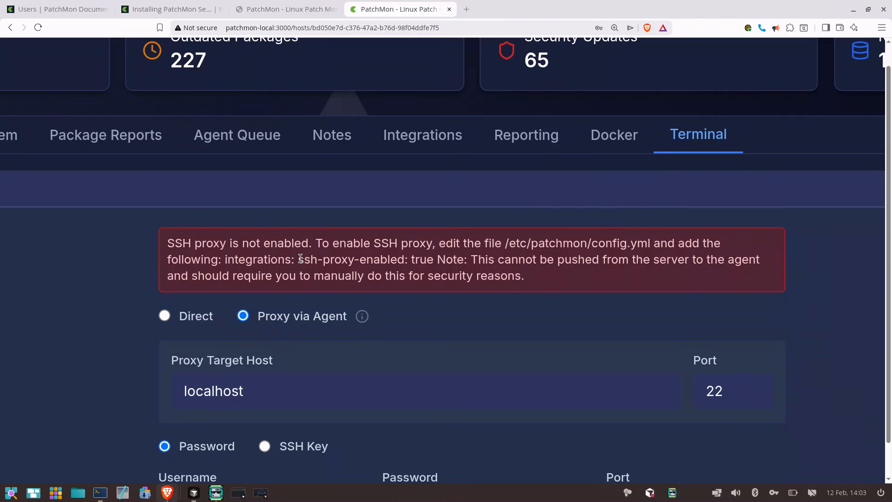
pyautogui.moveTo(300, 259); pyautogui.dragTo(471, 258)
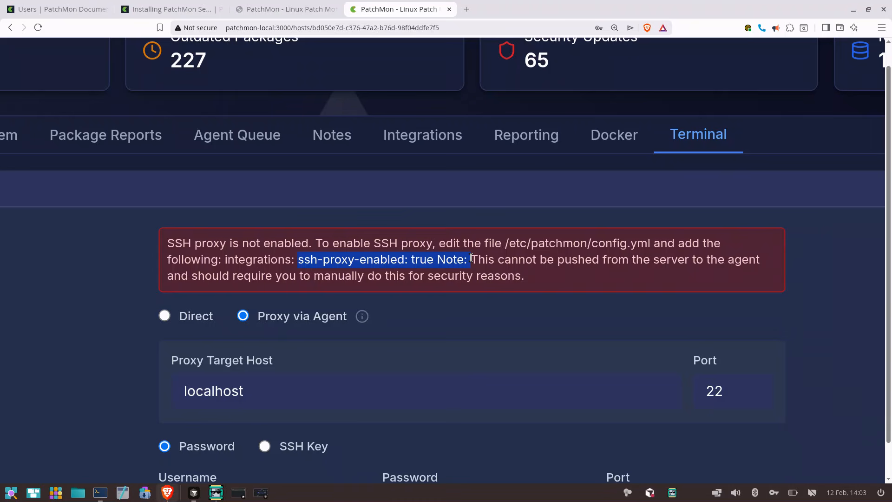
pyautogui.click(470, 258)
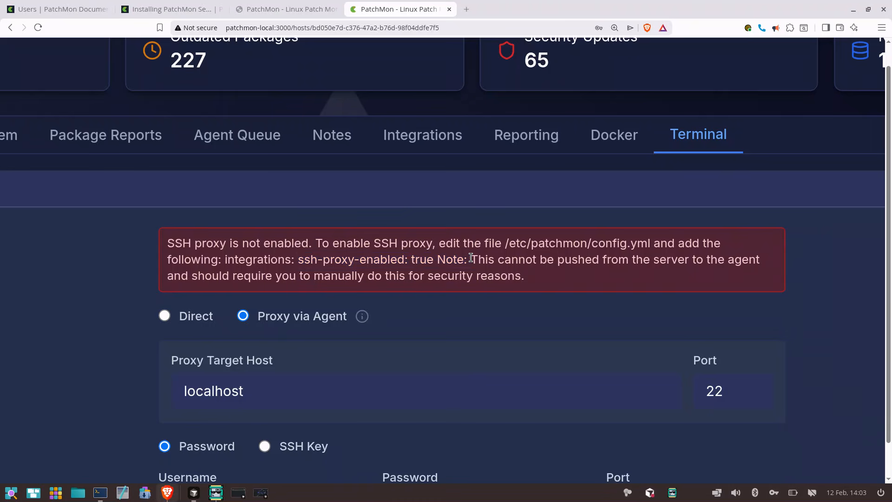
pyautogui.doubleClick(420, 263)
pyautogui.moveTo(473, 260); pyautogui.dragTo(559, 262)
pyautogui.click(588, 268)
pyautogui.scroll(-5, 587, 268)
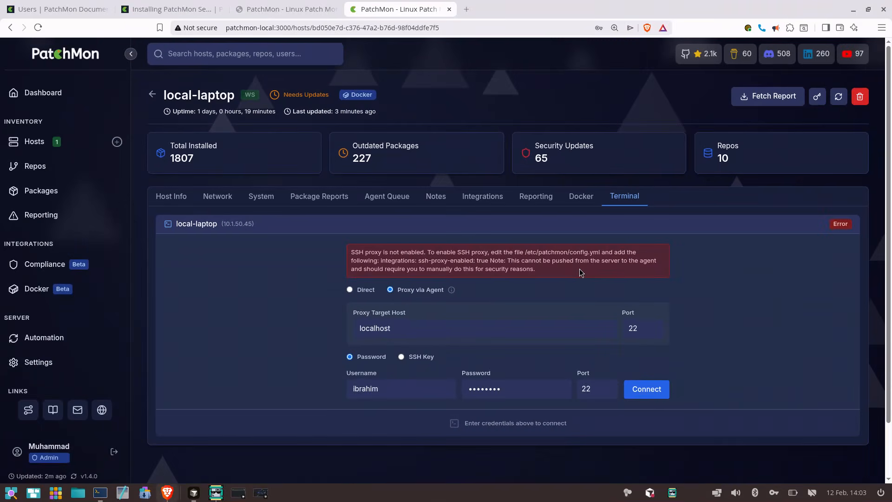
# Switch to the COSMIC Terminal window in the PatchMon docker folder, clear its output and enlarge the text
pyautogui.click(99, 493)
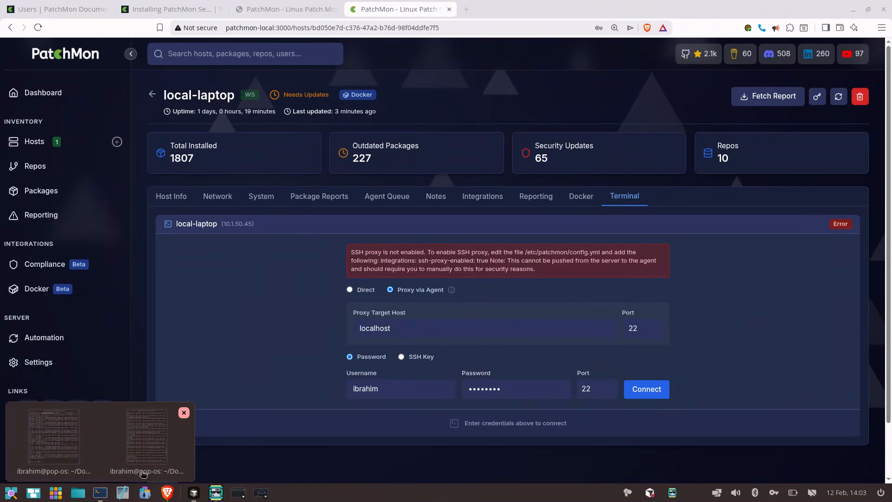
pyautogui.click(170, 456)
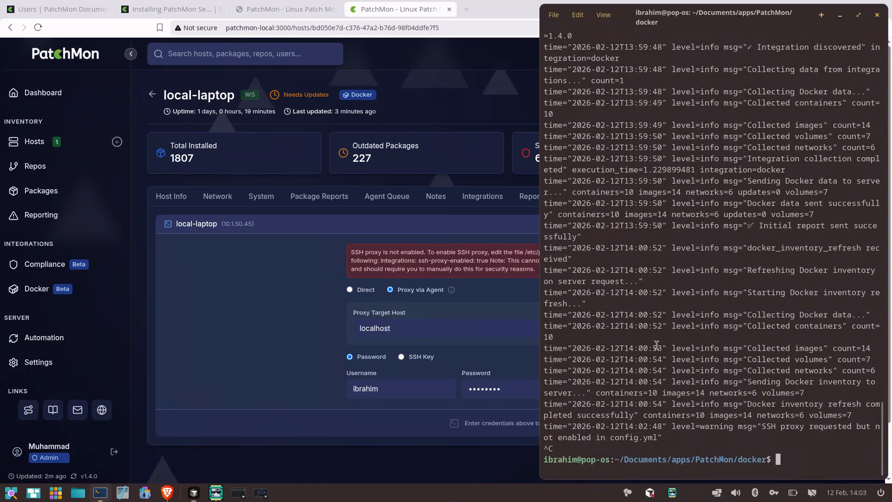
pyautogui.hotkey('ctrl', 'l')
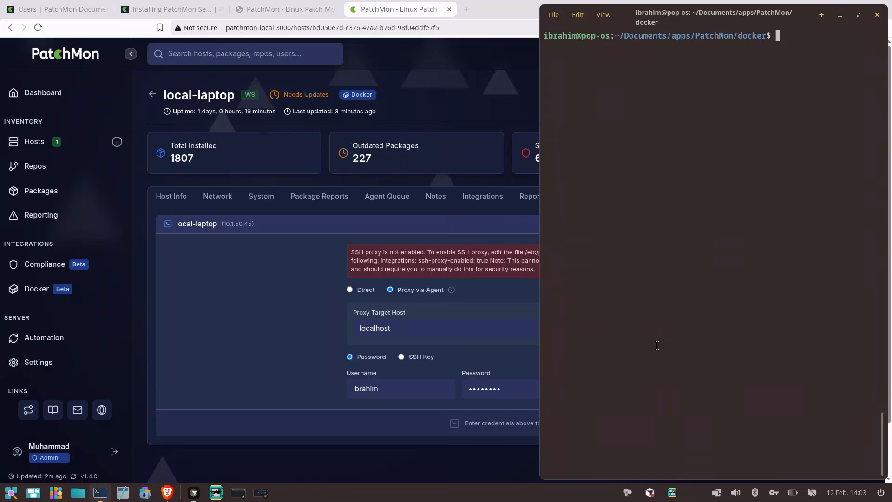
pyautogui.hotkey('ctrl', '+')
# Try to open /etc/patchmon/config.yml in vim without sudo, and quit the editor
pyautogui.write('vim')
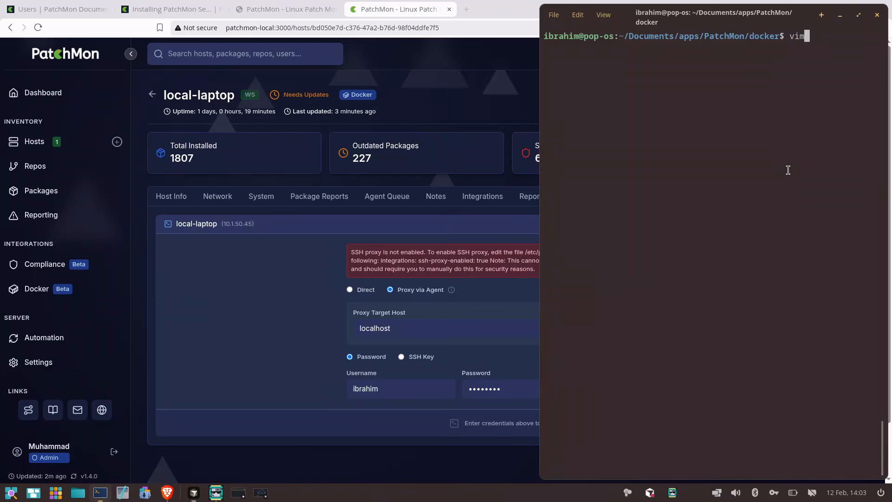
pyautogui.write(' /etc/pat')
pyautogui.press('Tab')
pyautogui.write('config.yml')
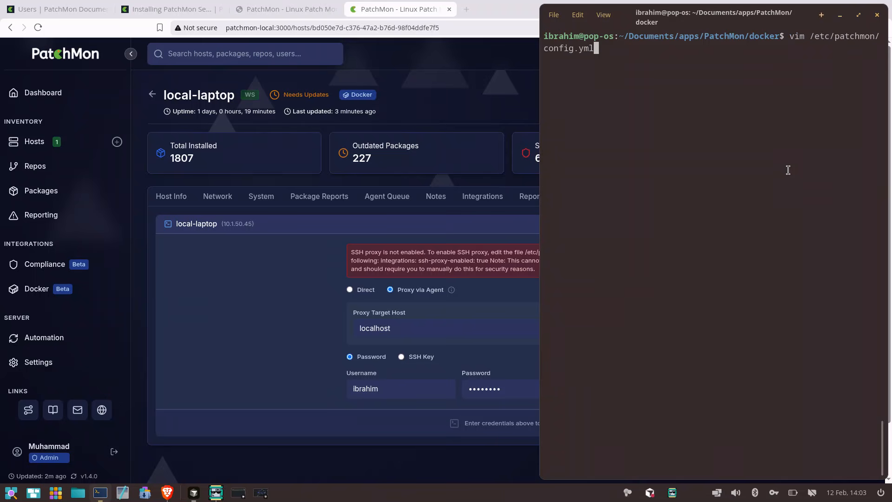
pyautogui.press('Return')
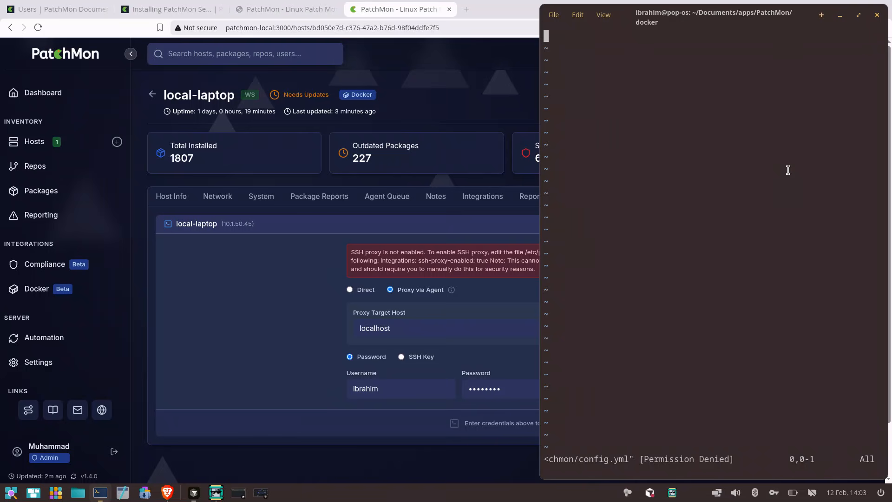
pyautogui.write(':q!')
pyautogui.press('Return')
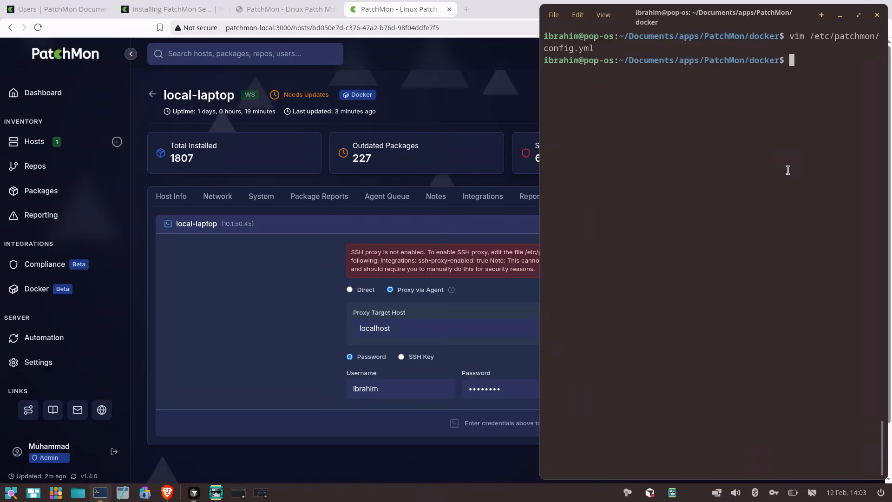
# Open /etc/patchmon/config.yml in vim with sudo
pyautogui.press('Up')
pyautogui.press('Home')
pyautogui.write('sudo')
pyautogui.press('Return')
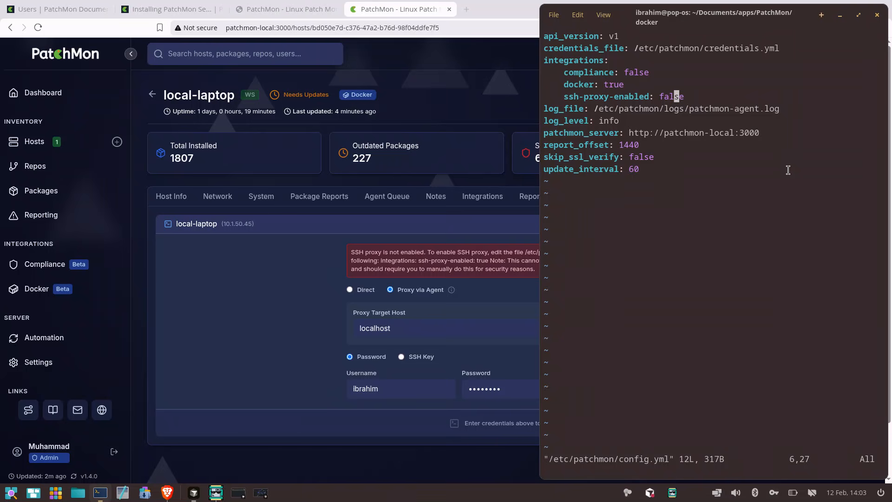
# Set ssh-proxy-enabled to true under integrations in config.yml, save the file and quit vim
pyautogui.press('Left')
pyautogui.press('Left')
pyautogui.press('Left')
pyautogui.press('Left')
pyautogui.press('Left')
pyautogui.press('Left')
pyautogui.press('Left')
pyautogui.press('Left')
pyautogui.press('Left')
pyautogui.press('Left')
pyautogui.press('Left')
pyautogui.press('Left')
pyautogui.press('Left')
pyautogui.press('Left')
pyautogui.press('Left')
pyautogui.press('Left')
pyautogui.press('Left')
pyautogui.press('Left')
pyautogui.press('Left')
pyautogui.press('Left')
pyautogui.press('Up')
pyautogui.press('Up')
pyautogui.press('Up')
pyautogui.press('Down')
pyautogui.press('Down')
pyautogui.press('Down')
pyautogui.press('Right')
pyautogui.press('Right')
pyautogui.press('Right')
pyautogui.press('Right')
pyautogui.press('Right')
pyautogui.press('Right')
pyautogui.press('Right')
pyautogui.press('Right')
pyautogui.press('Right')
pyautogui.press('Right')
pyautogui.press('Right')
pyautogui.press('Right')
pyautogui.press('Right')
pyautogui.press('Right')
pyautogui.press('Right')
pyautogui.press('Right')
pyautogui.press('Right')
pyautogui.press('Right')
pyautogui.press('Right')
pyautogui.press('Right')
pyautogui.press('Right')
pyautogui.press('Right')
pyautogui.press('Right')
pyautogui.press('Right')
pyautogui.press('Right')
pyautogui.press('Right')
pyautogui.press('i')
pyautogui.press('Delete')
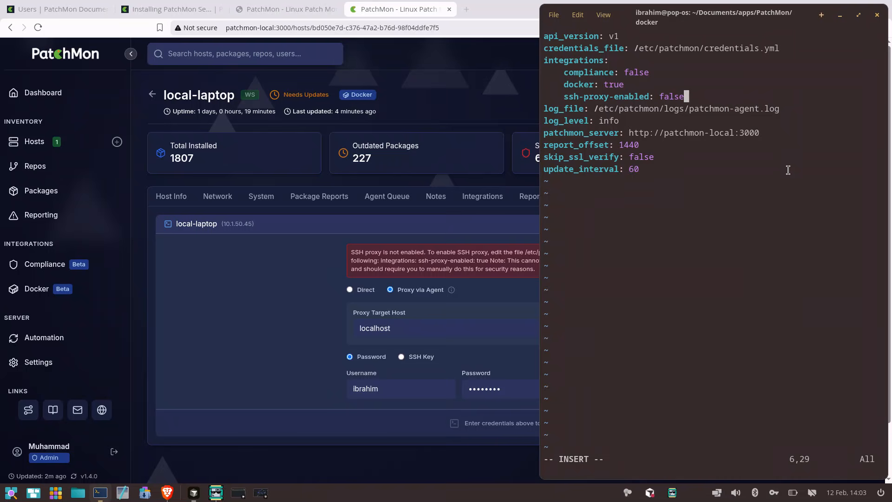
pyautogui.press('BackSpace')
pyautogui.press('BackSpace')
pyautogui.press('BackSpace')
pyautogui.press('BackSpace')
pyautogui.write('true')
pyautogui.press('Escape')
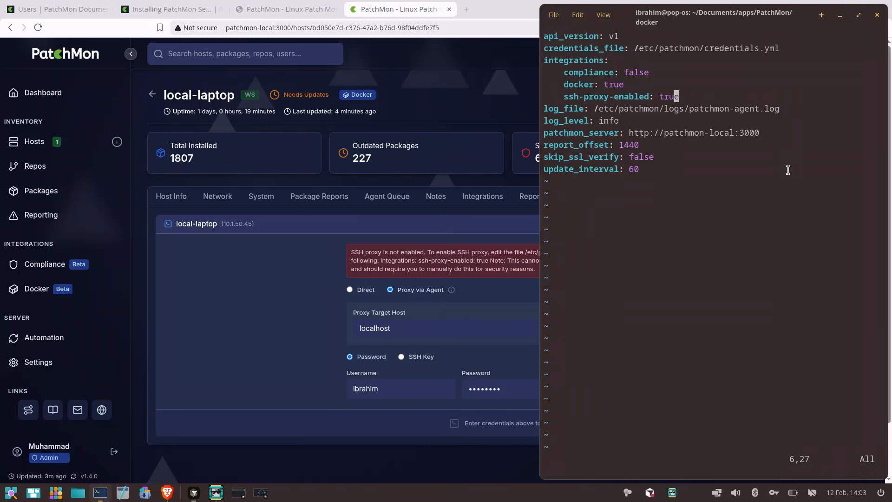
pyautogui.write(':wq')
pyautogui.press('Return')
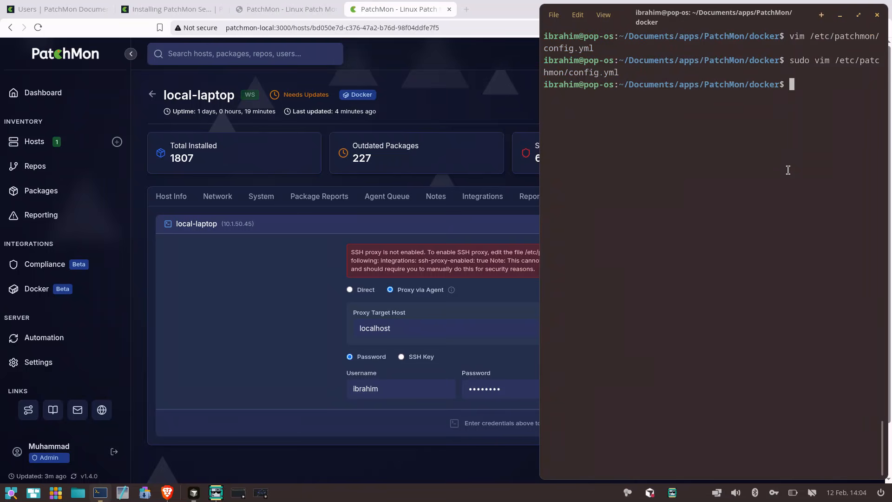
# Restart patchmon-agent.service using sudo systemctl
pyautogui.write('systemctl restart ssh')
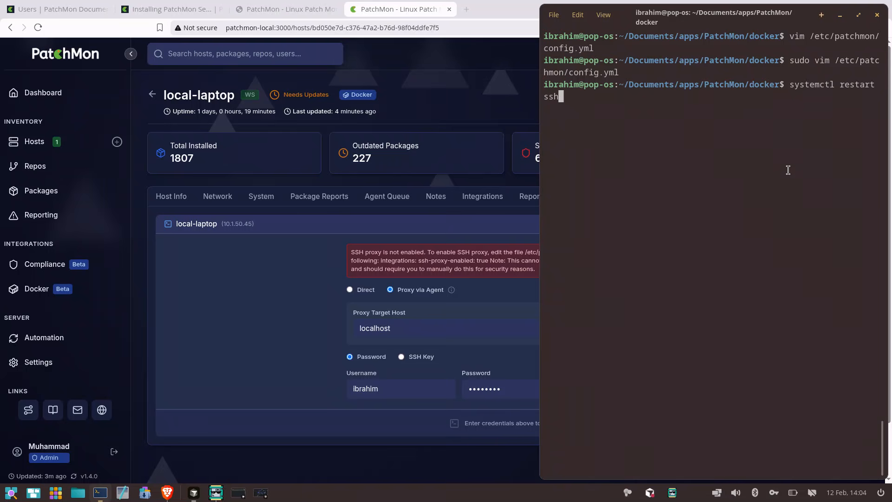
pyautogui.press('BackSpace')
pyautogui.press('BackSpace')
pyautogui.press('BackSpace')
pyautogui.write('patc')
pyautogui.press('Tab')
pyautogui.press('Home')
pyautogui.write('s')
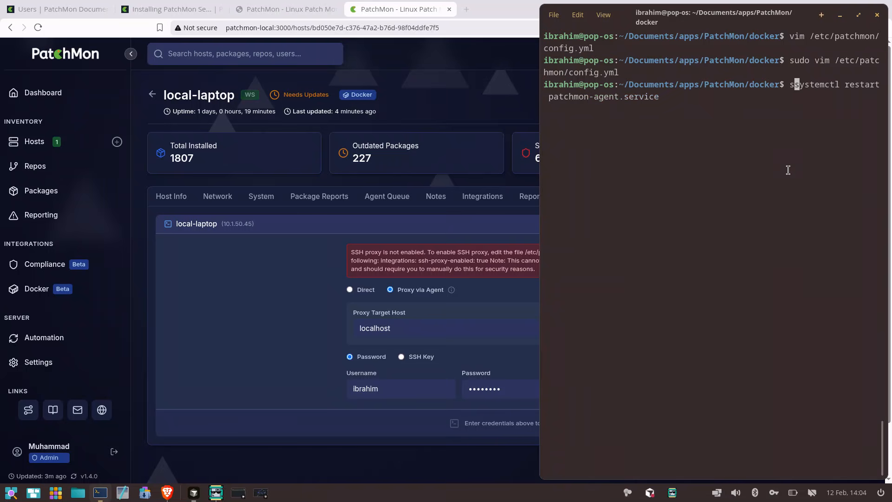
pyautogui.write('udo')
pyautogui.press('Return')
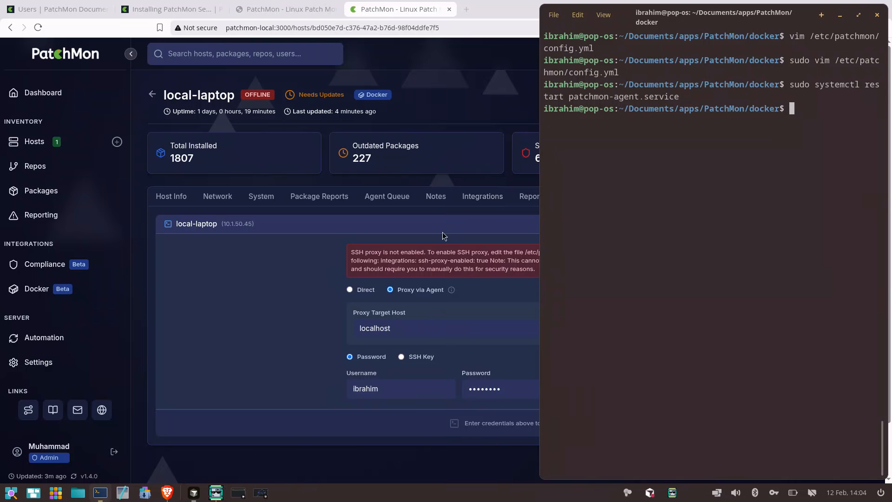
# Return to PatchMon in the browser, connect local-laptop's terminal via the agent proxy and clear its output
pyautogui.click(253, 90)
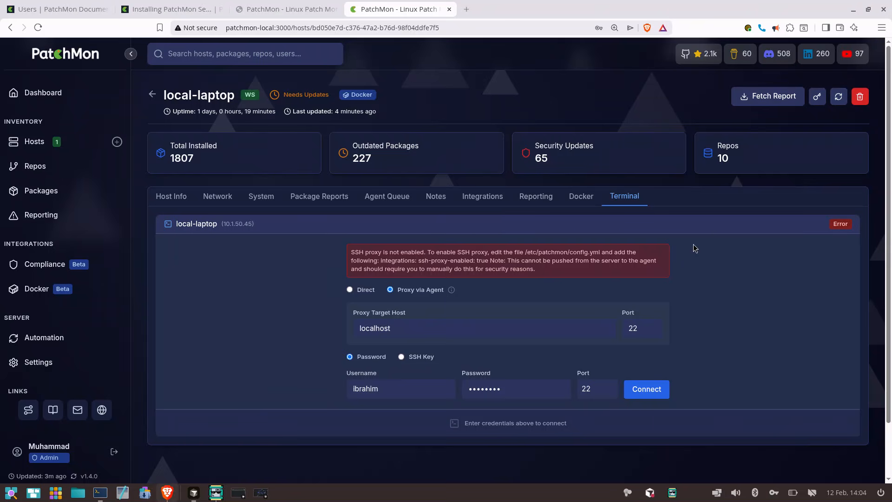
pyautogui.click(646, 390)
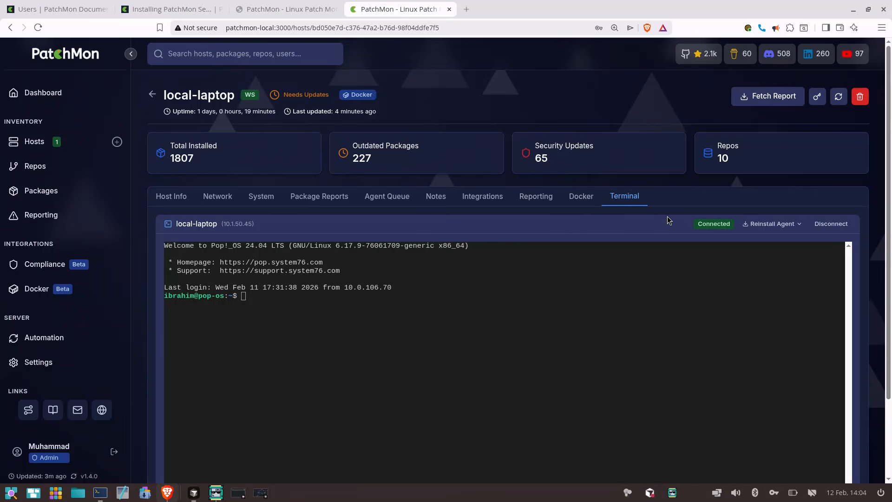
pyautogui.scroll(-2, 667, 217)
pyautogui.hotkey('ctrl', 'l')
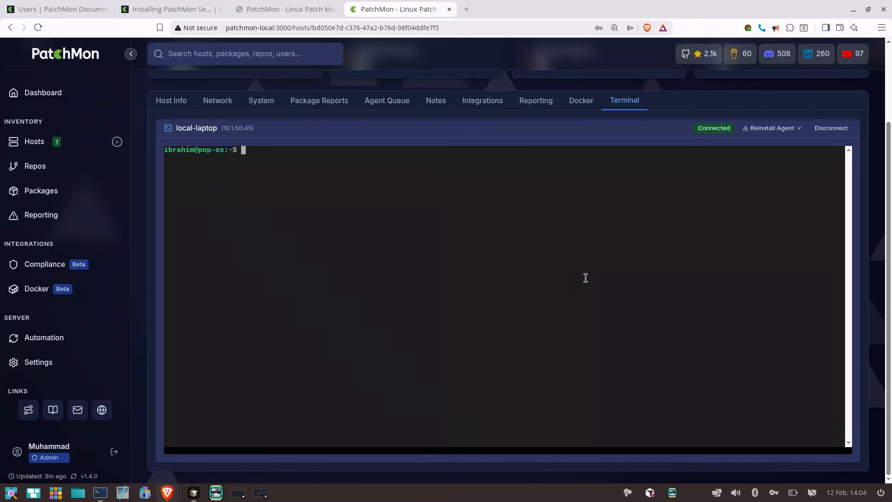
# Run htop in local-laptop's web terminal to view its processes, and quit it
pyautogui.write('htop')
pyautogui.press('Return')
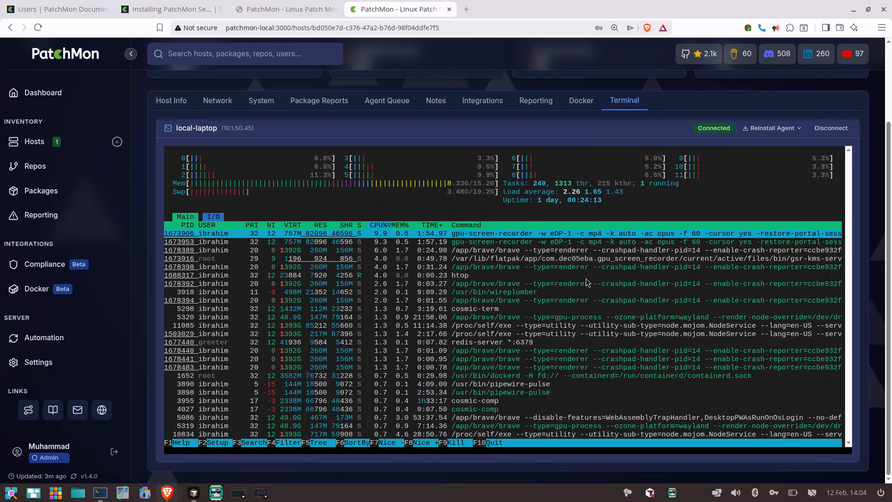
pyautogui.press('q')
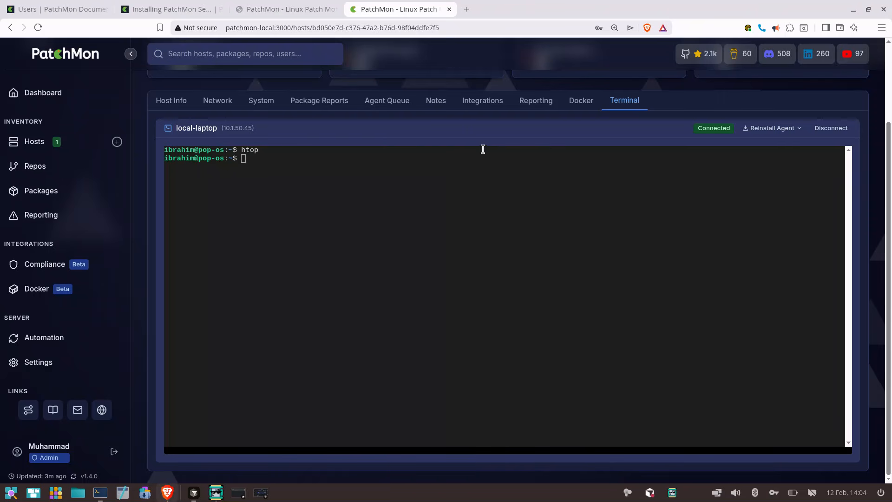
# Clear local-laptop's web terminal and end the SSH session
pyautogui.scroll(2, 483, 149)
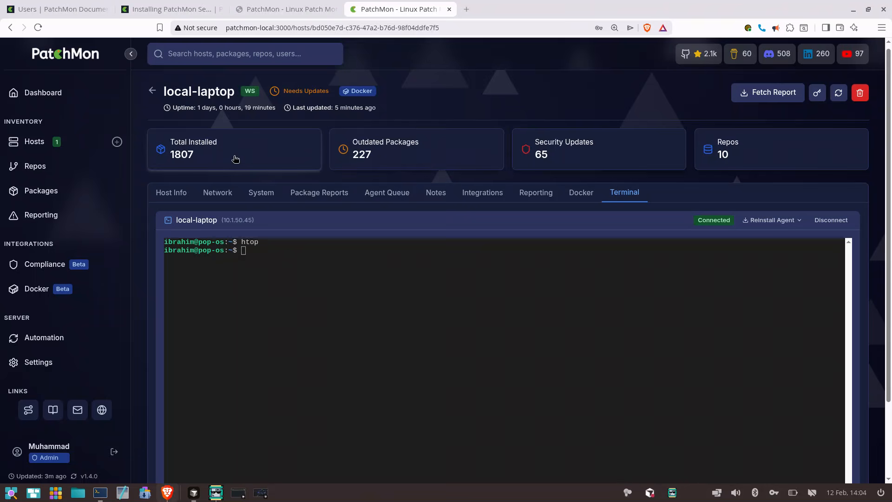
pyautogui.click(308, 262)
pyautogui.hotkey('ctrl', 'l')
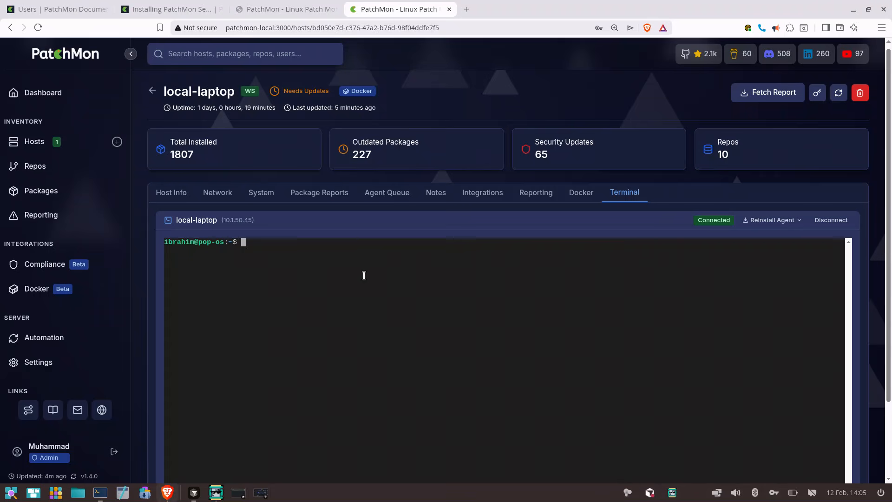
pyautogui.hotkey('ctrl', 'd')
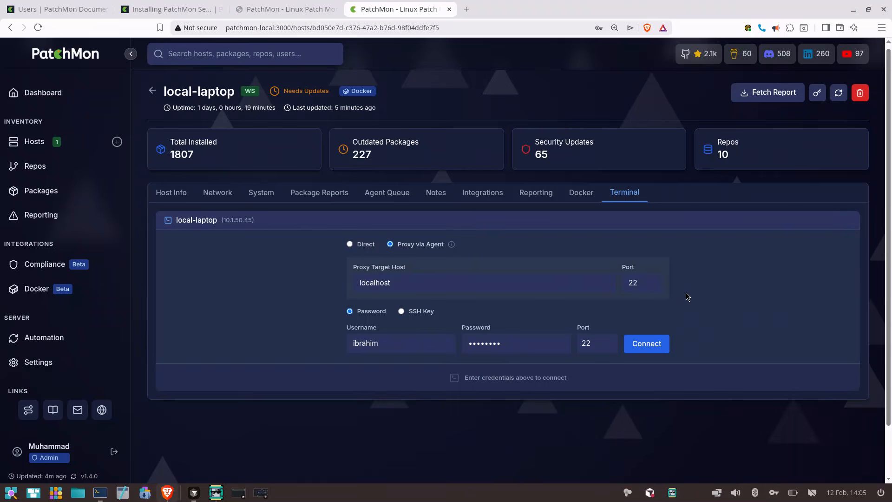
# Check the host's Host Down Alerts settings and delete both local-laptop offline alerts from the main Reporting page
pyautogui.click(541, 197)
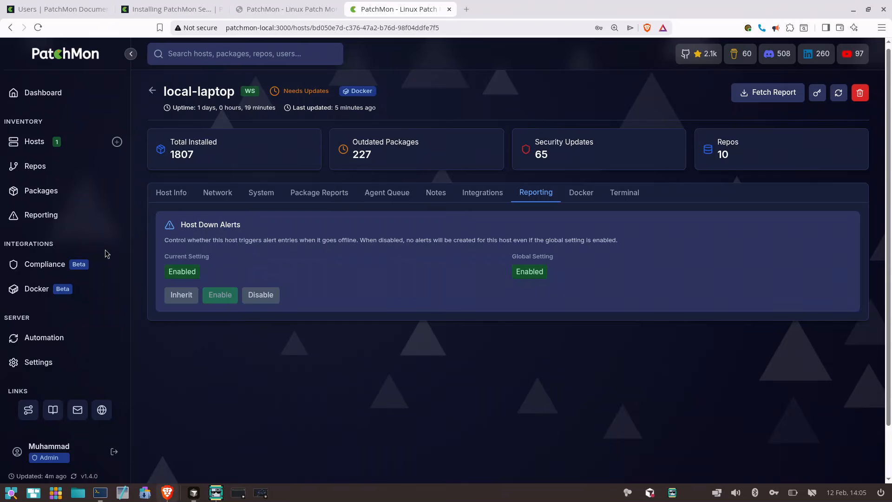
pyautogui.click(51, 224)
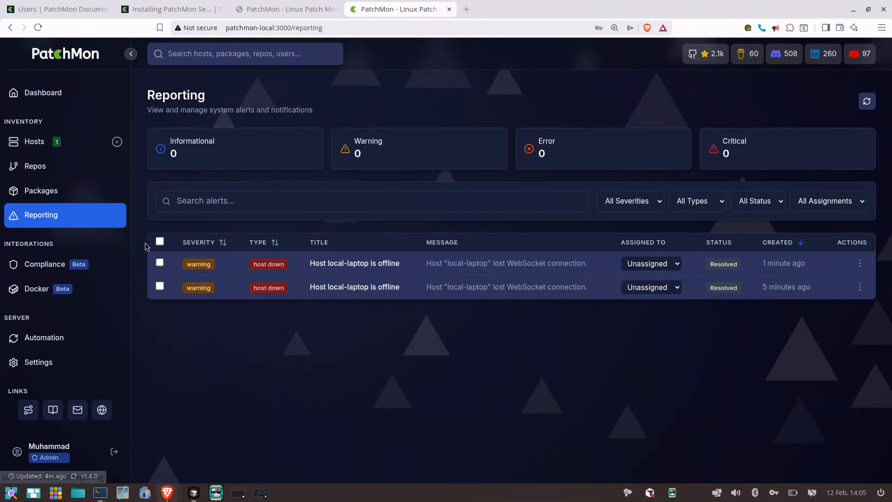
pyautogui.click(159, 241)
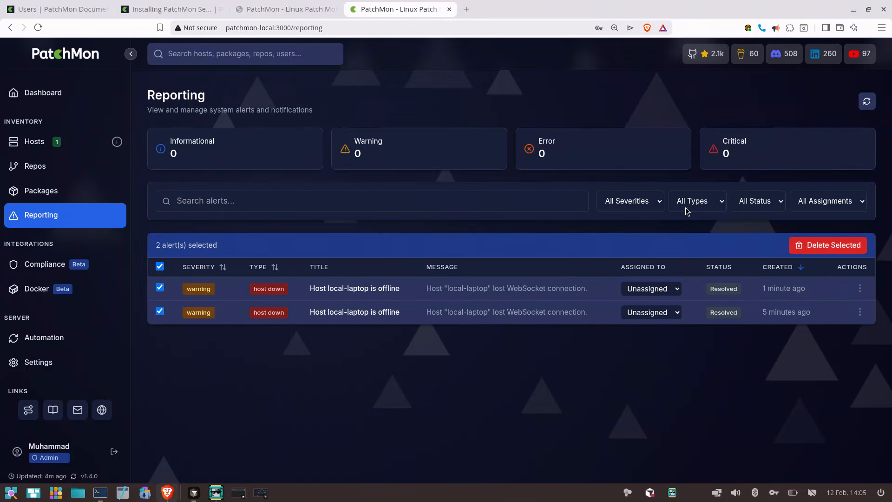
pyautogui.click(849, 249)
pyautogui.click(517, 102)
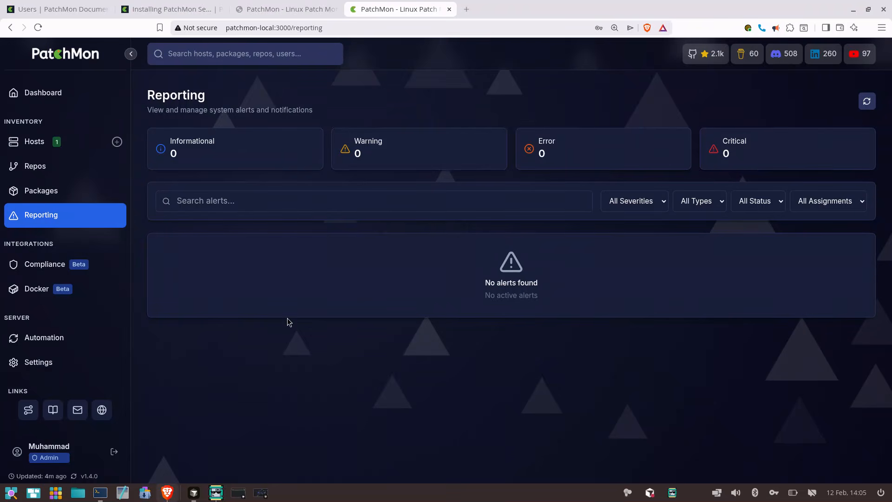
# Open the server's Alert Settings to view the alert type configurations
pyautogui.click(79, 367)
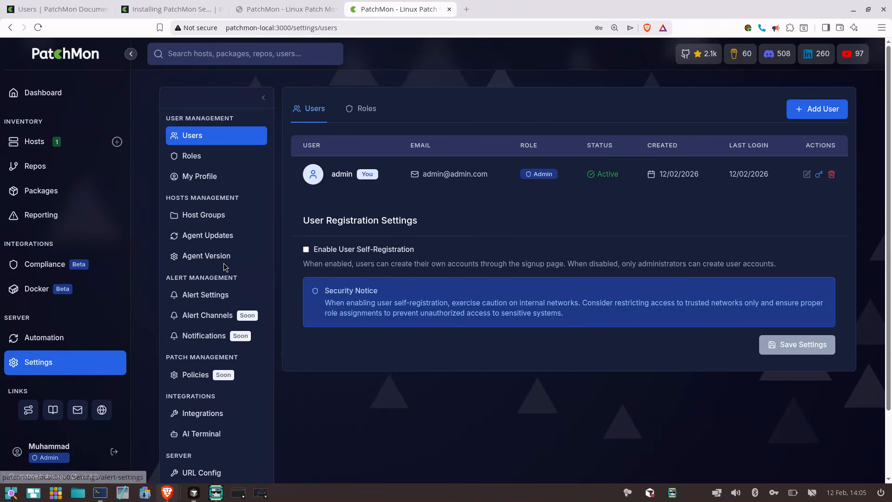
pyautogui.click(219, 295)
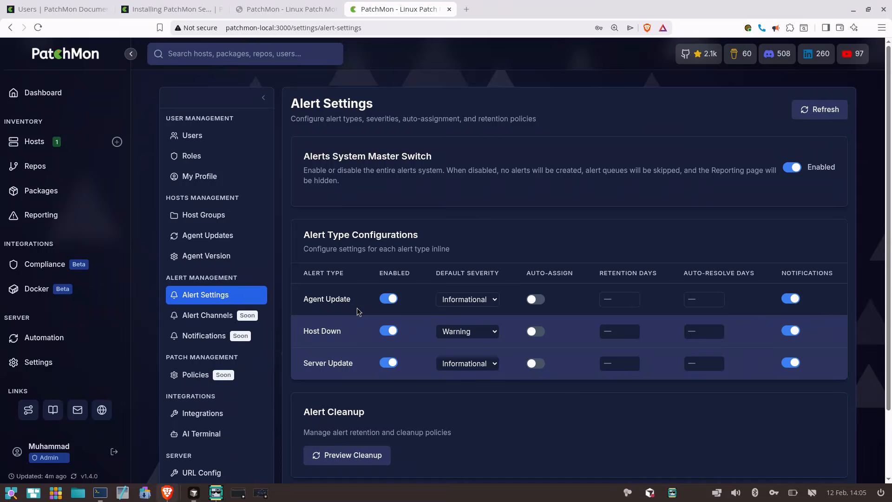
# Review the default severity choices for the Agent Update and Host Down alert types
pyautogui.click(494, 300)
pyautogui.click(494, 299)
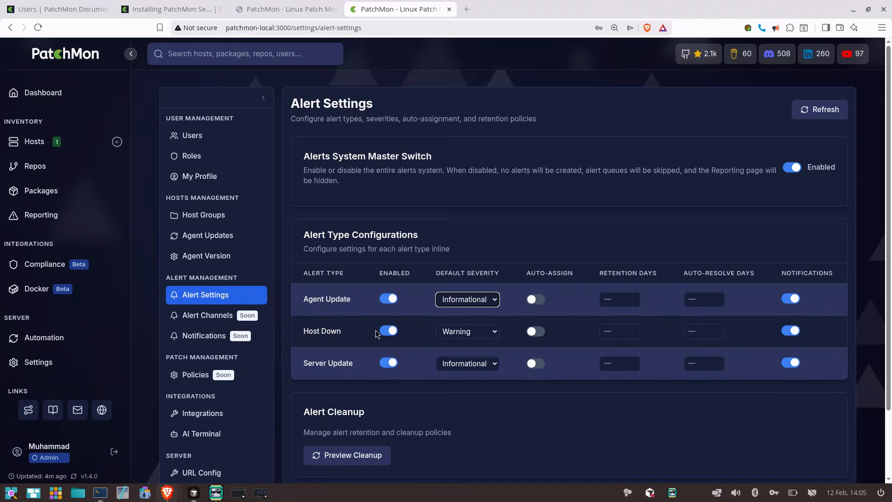
pyautogui.click(489, 334)
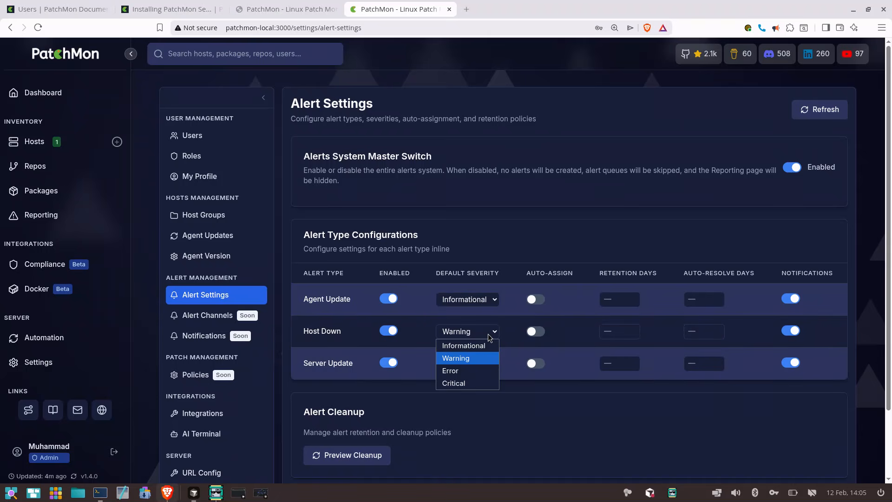
pyautogui.click(491, 333)
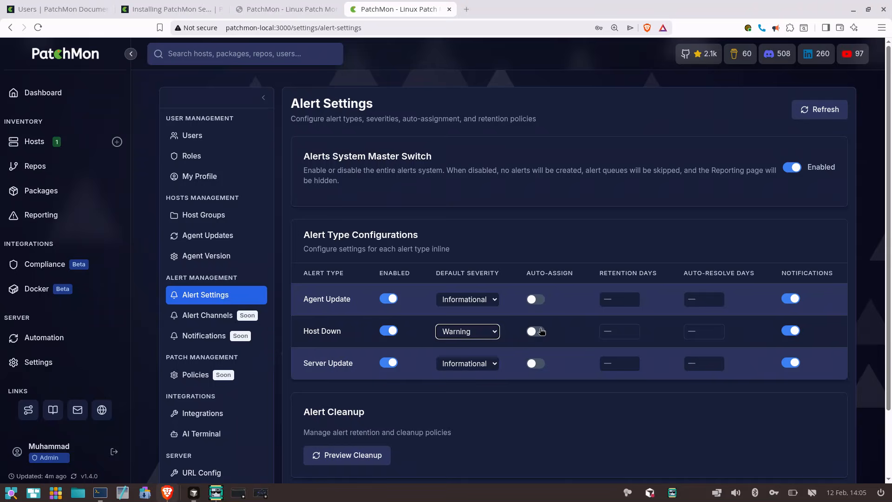
# Enable auto-assignment for Host Down alerts and assign them to the admin user
pyautogui.click(536, 331)
pyautogui.click(576, 386)
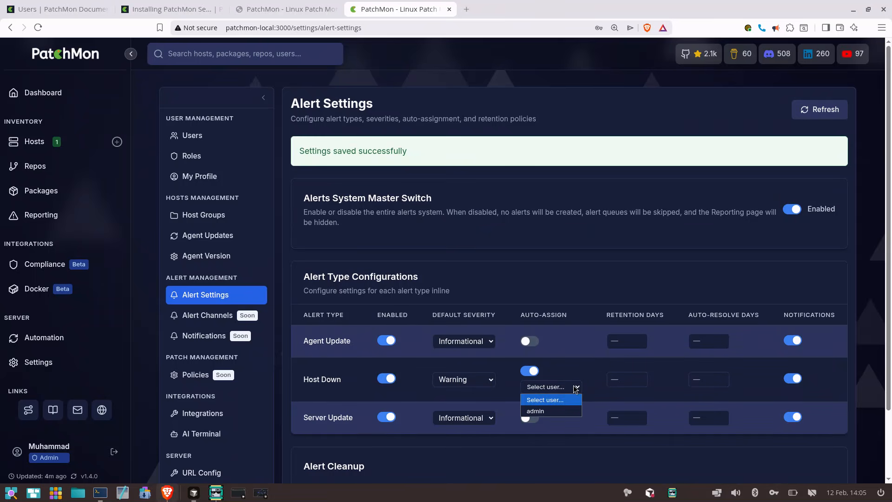
pyautogui.click(559, 411)
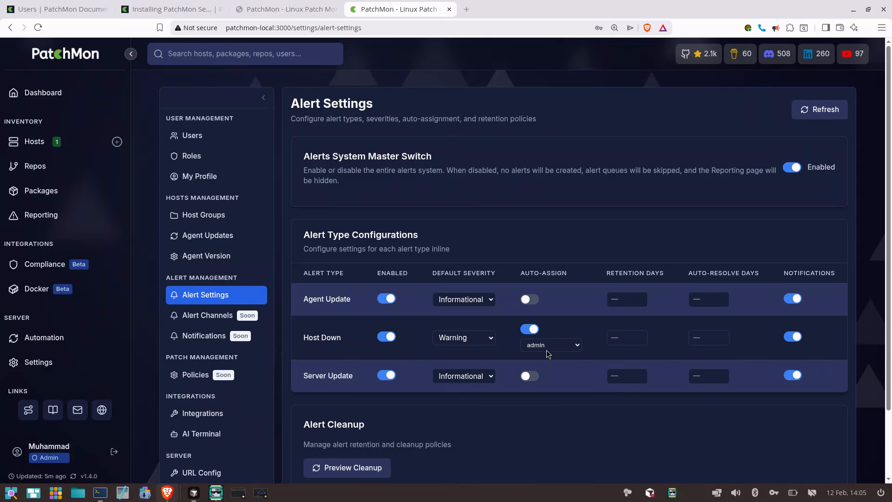
pyautogui.scroll(-2, 547, 350)
pyautogui.scroll(2, 547, 350)
# Open the Hosts page, and in COSMIC Terminal run sudo systemctl stop patchmon-agent.service
pyautogui.click(88, 146)
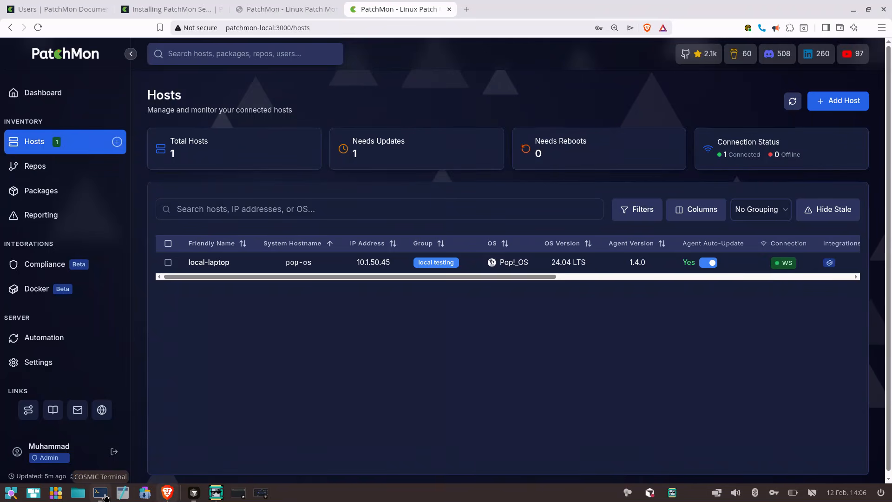
pyautogui.moveTo(105, 496)
pyautogui.click(138, 450)
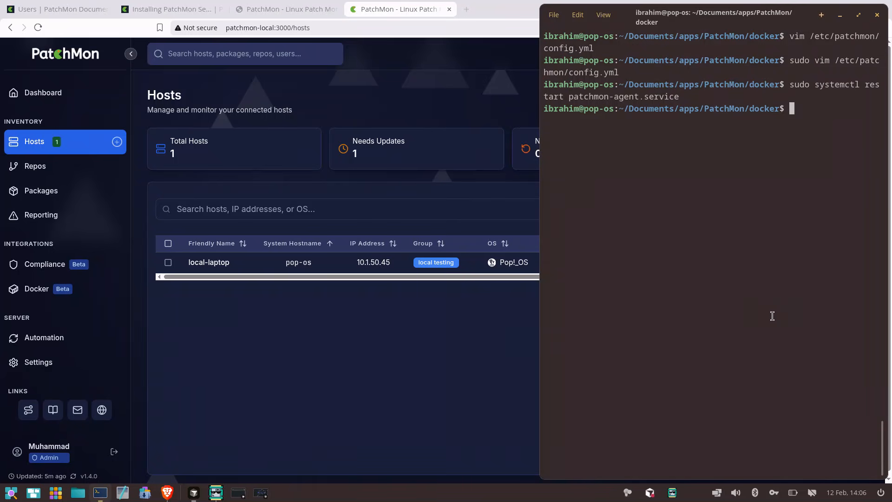
pyautogui.press('Up')
pyautogui.press('Left')
pyautogui.press('Left')
pyautogui.press('Left')
pyautogui.press('Left')
pyautogui.press('Left')
pyautogui.press('Left')
pyautogui.press('Left')
pyautogui.press('Left')
pyautogui.press('Left')
pyautogui.press('Left')
pyautogui.press('Left')
pyautogui.press('Left')
pyautogui.press('Left')
pyautogui.press('Left')
pyautogui.press('Left')
pyautogui.press('Left')
pyautogui.press('Left')
pyautogui.press('Left')
pyautogui.press('Left')
pyautogui.press('Left')
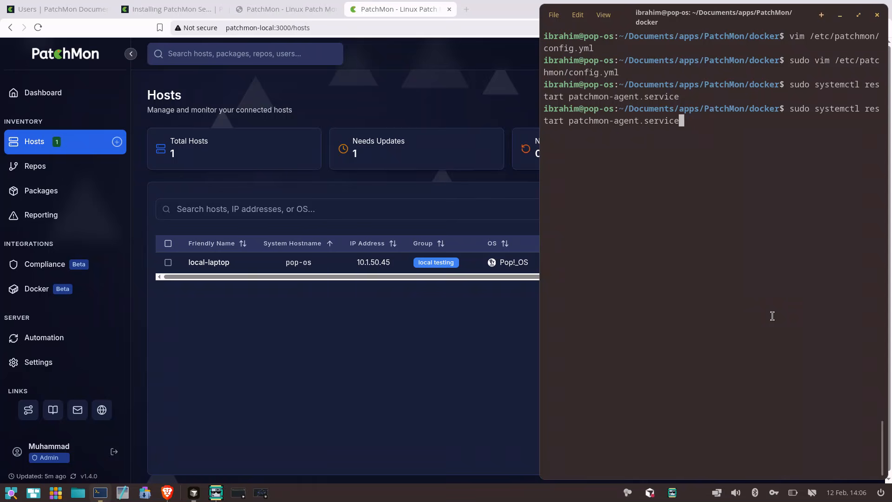
pyautogui.press('Left')
pyautogui.press('Left')
pyautogui.press('Left')
pyautogui.press('BackSpace')
pyautogui.press('BackSpace')
pyautogui.press('BackSpace')
pyautogui.press('BackSpace')
pyautogui.press('BackSpace')
pyautogui.press('BackSpace')
pyautogui.press('BackSpace')
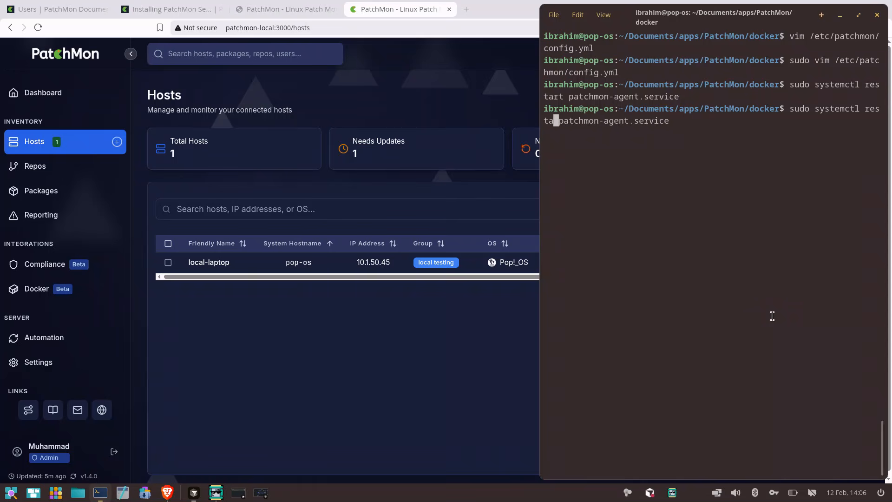
pyautogui.write('stop')
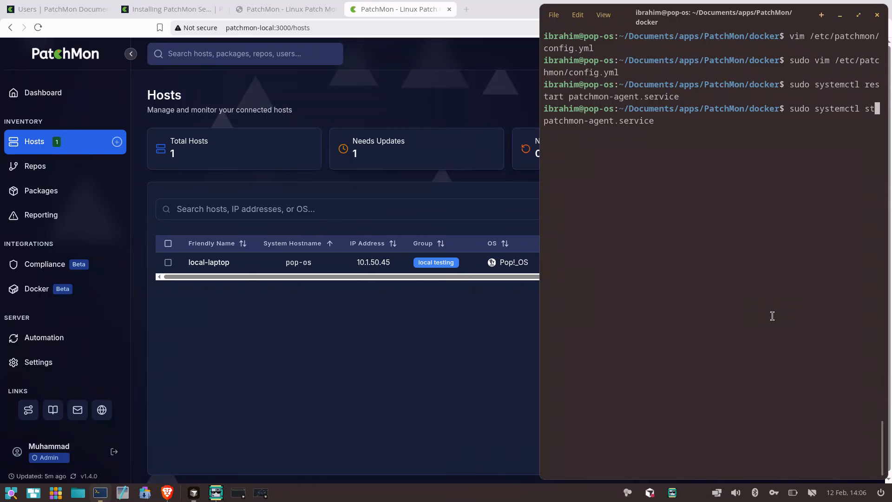
pyautogui.press('Return')
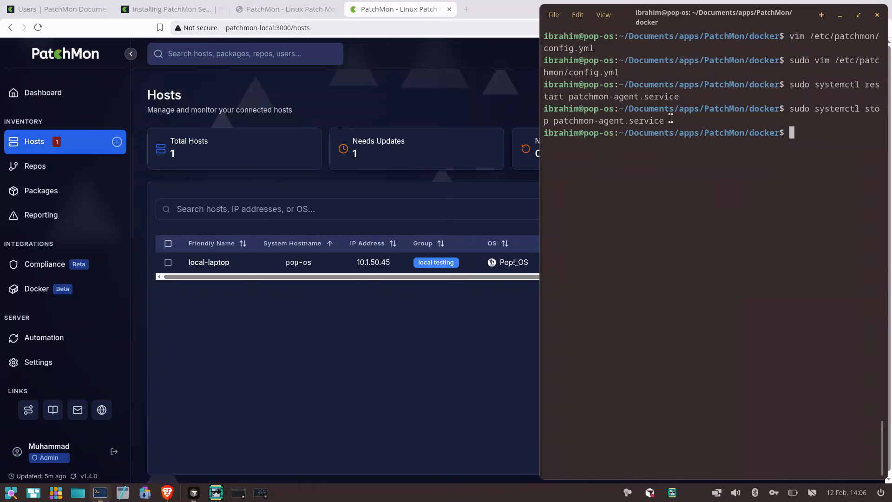
pyautogui.tripleClick(647, 113)
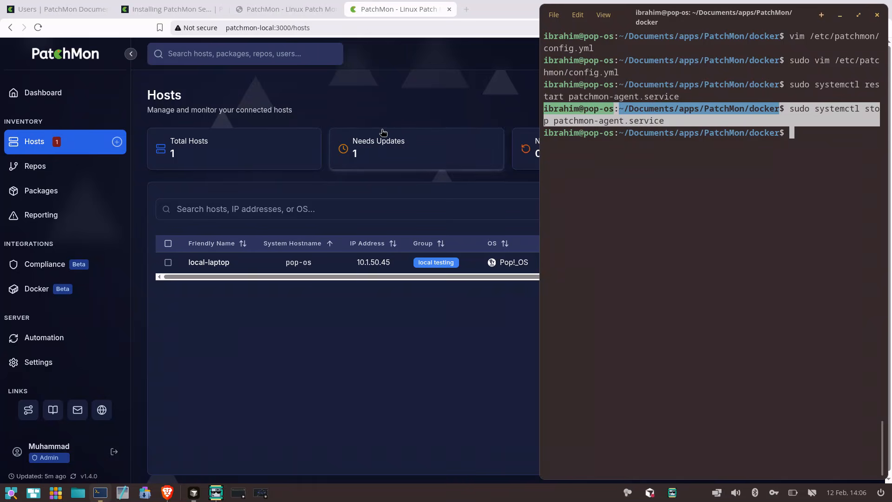
# Return to the browser and check the assignee of the new local-laptop offline alert on the Reporting page
pyautogui.click(343, 99)
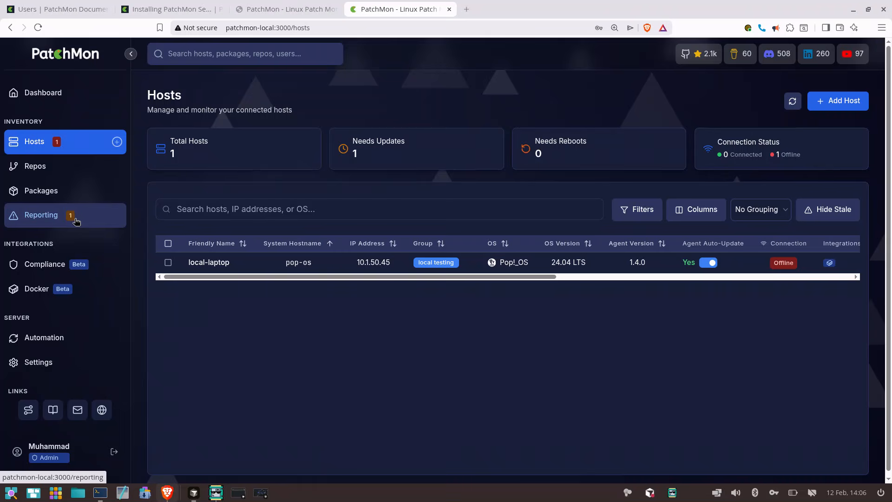
pyautogui.click(71, 221)
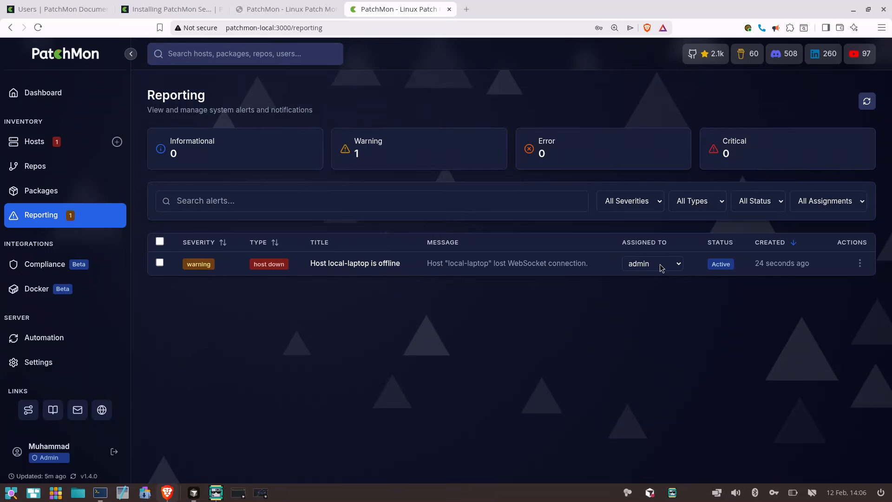
pyautogui.click(676, 269)
pyautogui.click(677, 270)
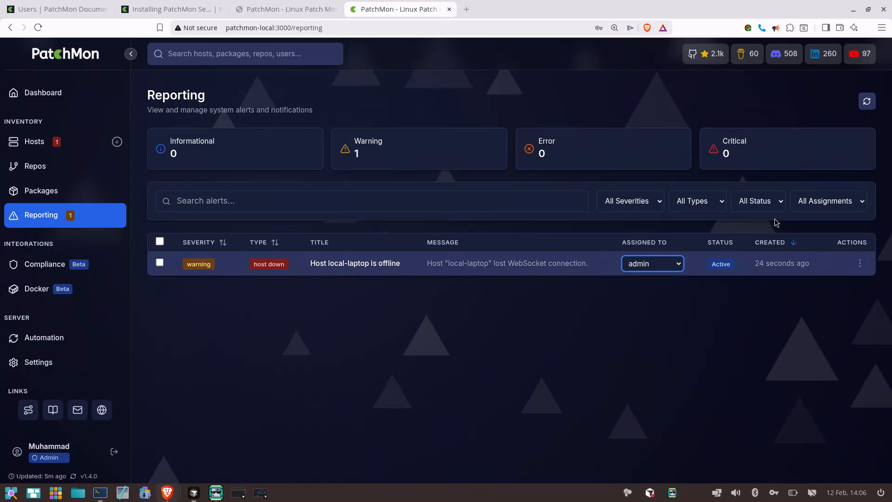
# Filter the alerts by Assigned to me and by Unassigned, and reset the filter to All Assignments
pyautogui.click(834, 209)
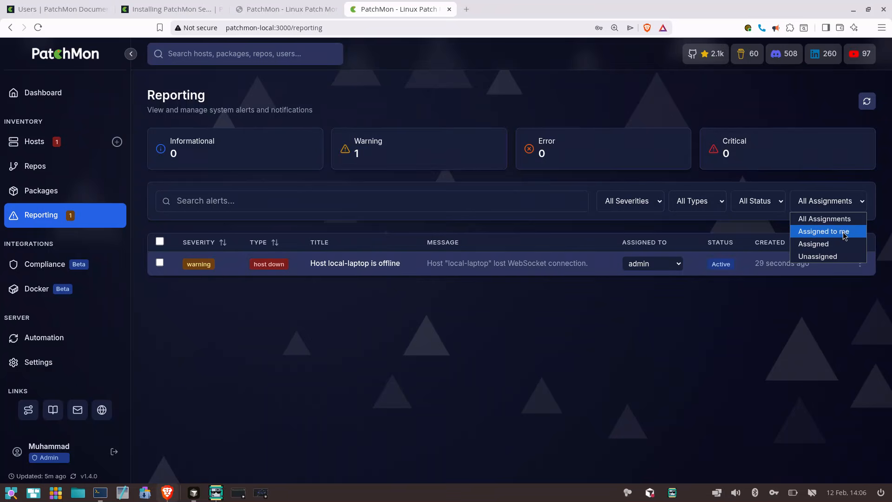
pyautogui.click(845, 236)
pyautogui.click(838, 209)
pyautogui.click(833, 257)
pyautogui.click(845, 204)
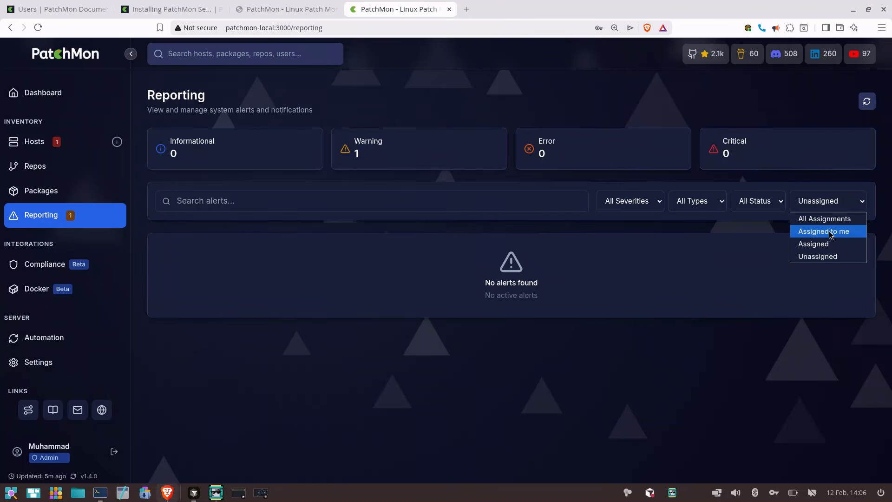
pyautogui.click(830, 218)
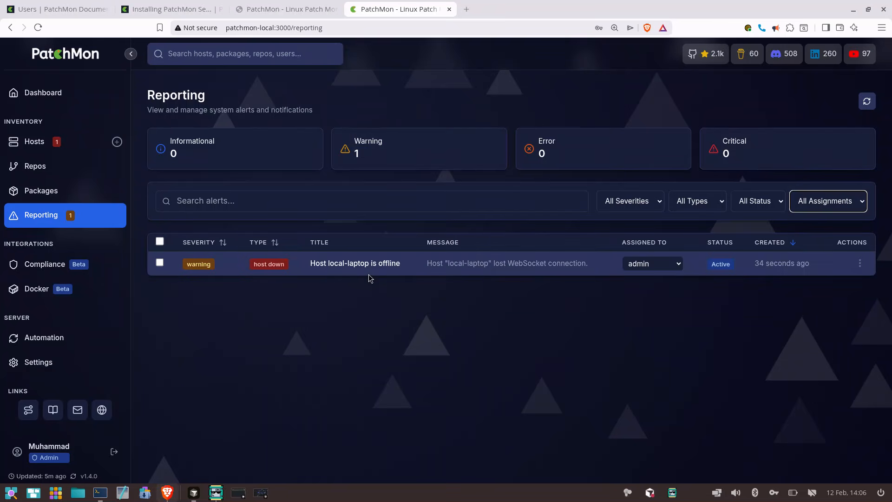
# Examine the local-laptop offline alert's details, including its metadata, available actions and assignment history, and close them
pyautogui.click(345, 274)
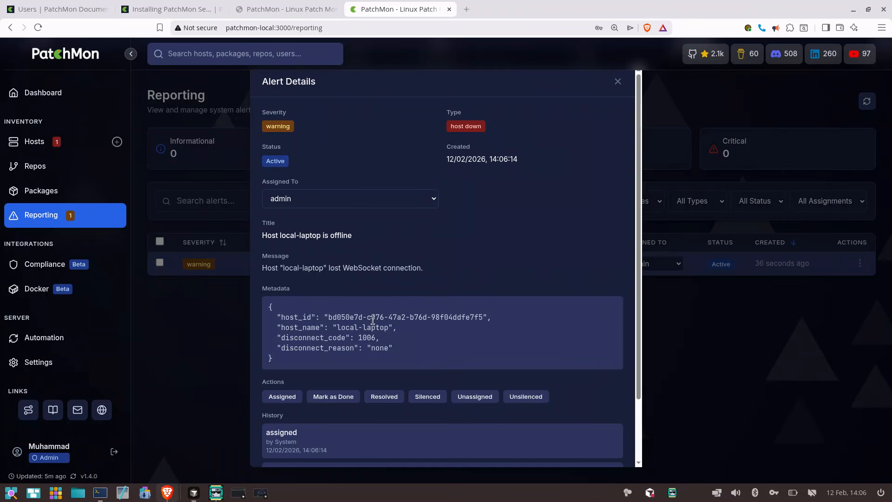
pyautogui.scroll(-1, 372, 320)
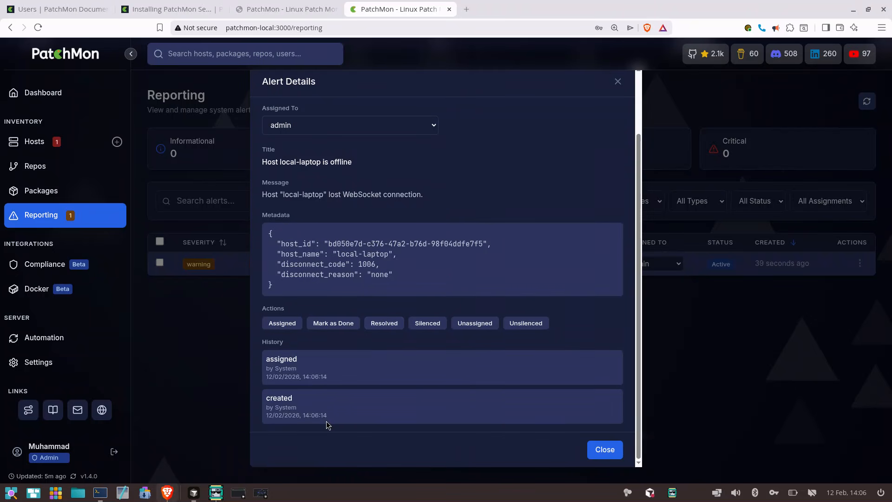
pyautogui.moveTo(331, 415); pyautogui.dragTo(270, 369)
pyautogui.click(269, 369)
pyautogui.scroll(1, 295, 410)
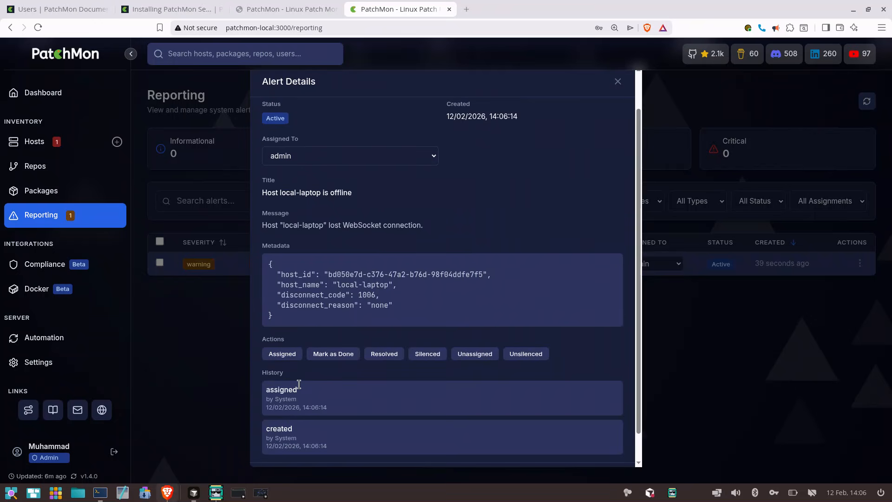
pyautogui.scroll(-1, 298, 384)
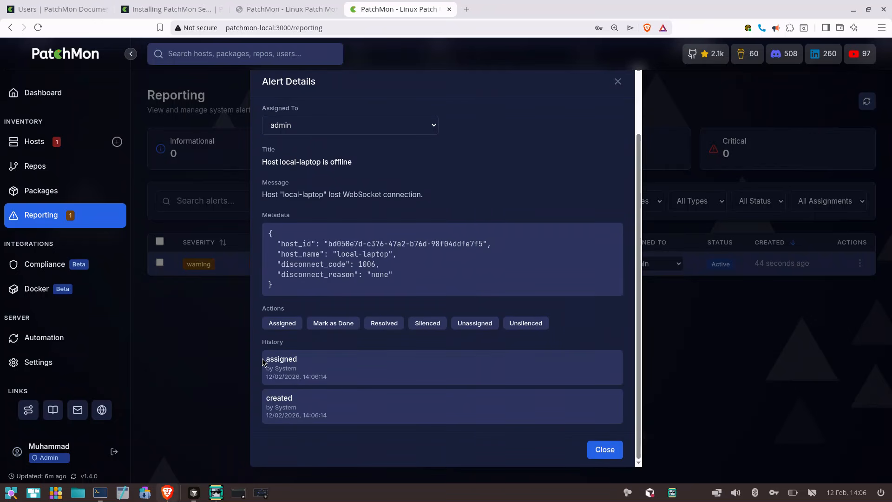
pyautogui.scroll(4, 328, 327)
pyautogui.scroll(-4, 592, 103)
pyautogui.click(607, 447)
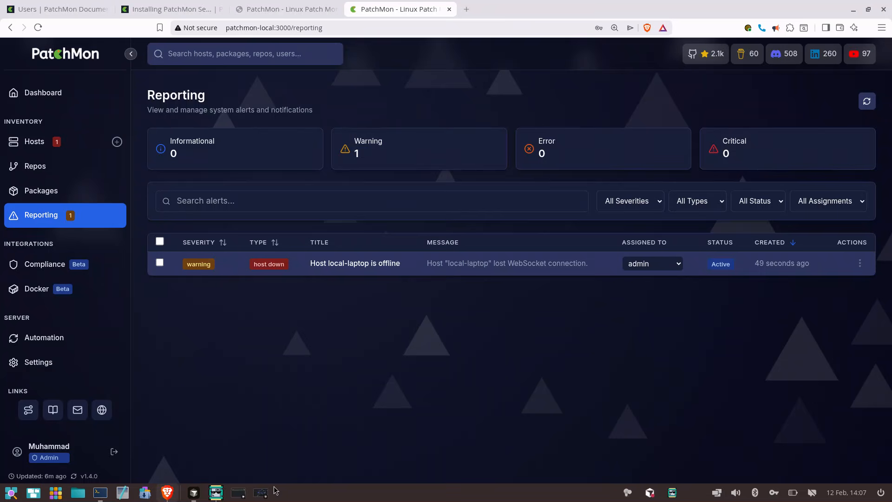
# Switch to COSMIC Terminal and run sudo systemctl start patchmon-agent.service
pyautogui.click(100, 493)
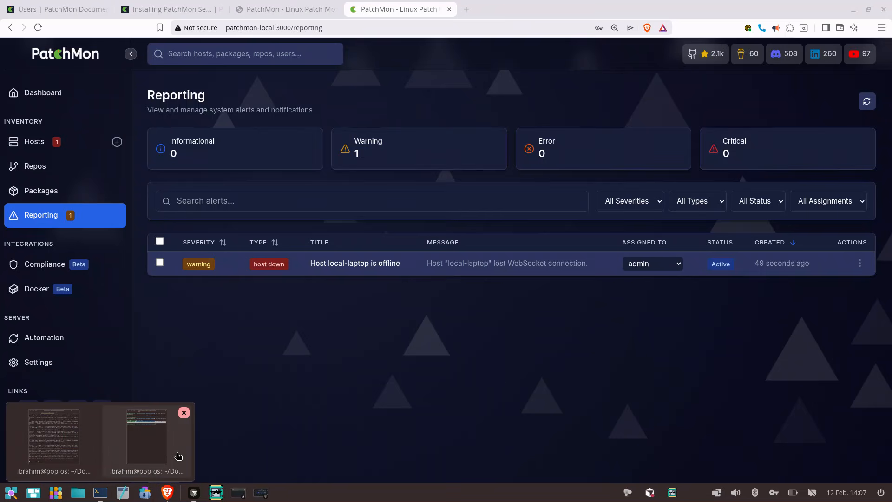
pyautogui.click(148, 460)
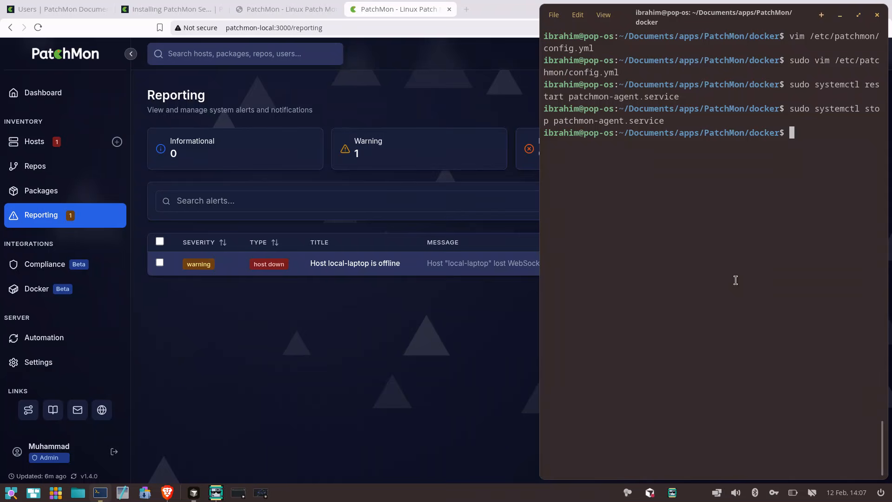
pyautogui.press('Up')
pyautogui.press('Left')
pyautogui.press('Left')
pyautogui.press('Left')
pyautogui.press('Left')
pyautogui.press('Left')
pyautogui.press('Left')
pyautogui.press('Left')
pyautogui.press('Left')
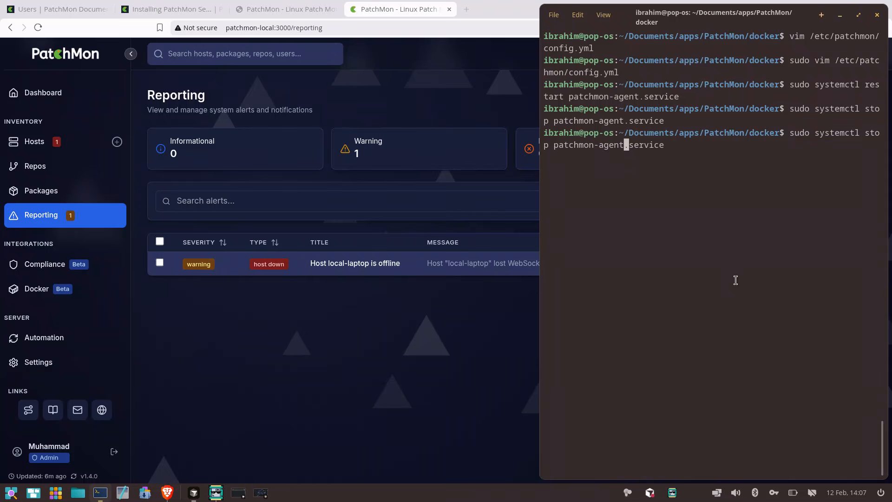
pyautogui.press('Left')
pyautogui.press('Left')
pyautogui.press('Left')
pyautogui.press('Left')
pyautogui.press('Left')
pyautogui.press('Left')
pyautogui.press('Left')
pyautogui.press('Left')
pyautogui.press('Left')
pyautogui.press('Left')
pyautogui.press('Left')
pyautogui.press('Left')
pyautogui.press('Left')
pyautogui.press('Left')
pyautogui.press('Left')
pyautogui.press('BackSpace')
pyautogui.press('BackSpace')
pyautogui.write('art')
pyautogui.press('Return')
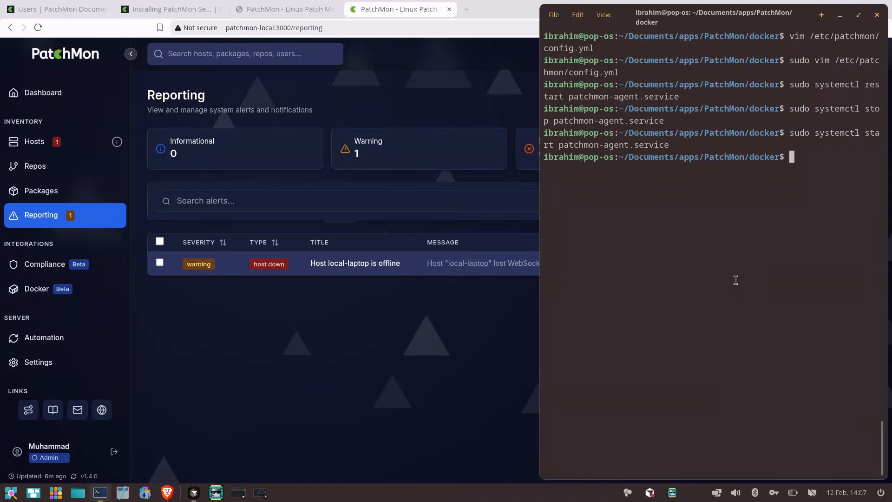
# Return to the browser, refresh the Reporting page, and examine the status and history in the local-laptop offline alert's details
pyautogui.click(443, 178)
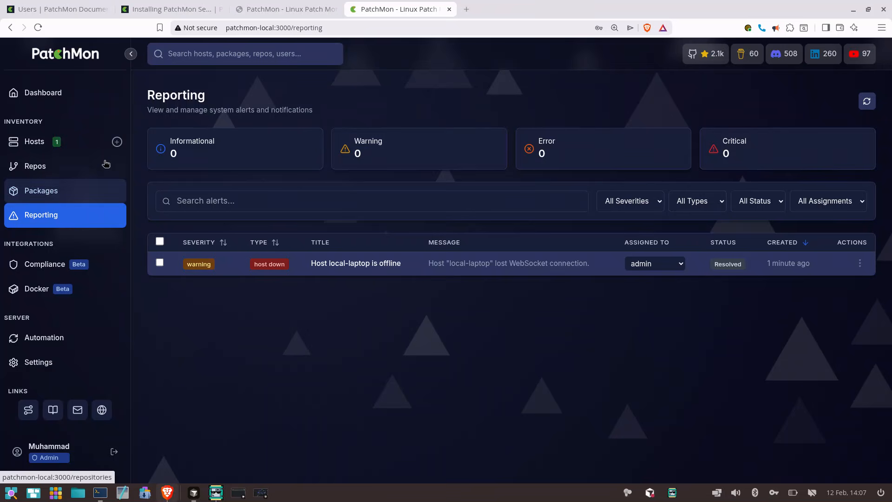
pyautogui.click(744, 270)
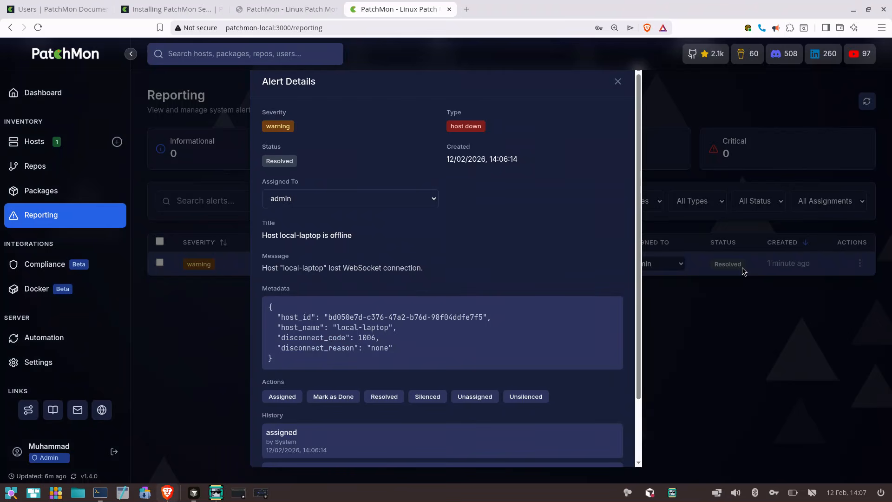
pyautogui.click(617, 83)
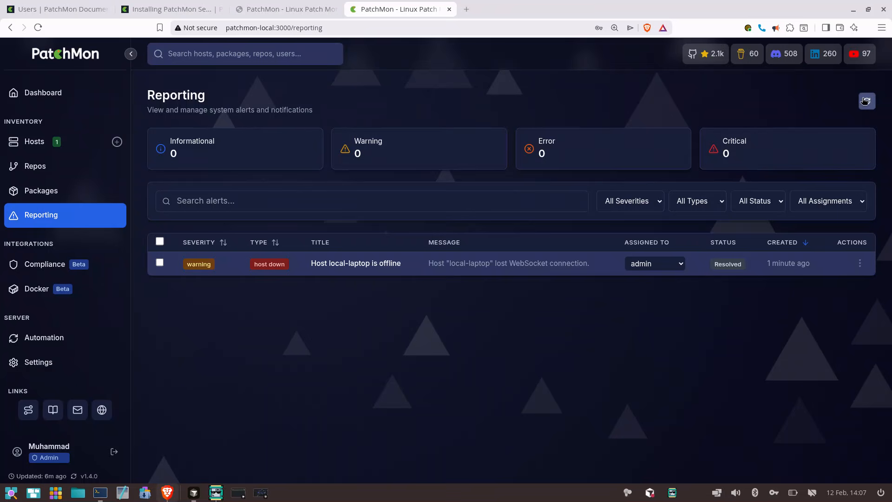
pyautogui.press('F5')
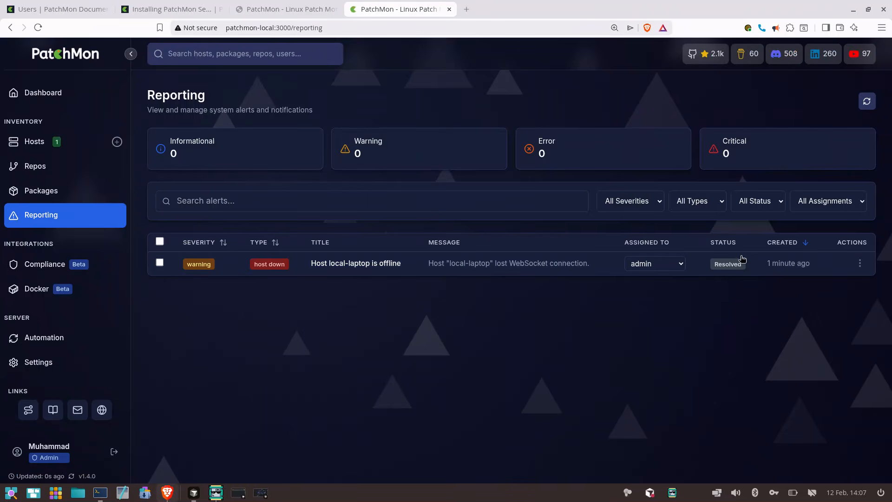
pyautogui.click(528, 268)
pyautogui.scroll(-3, 469, 308)
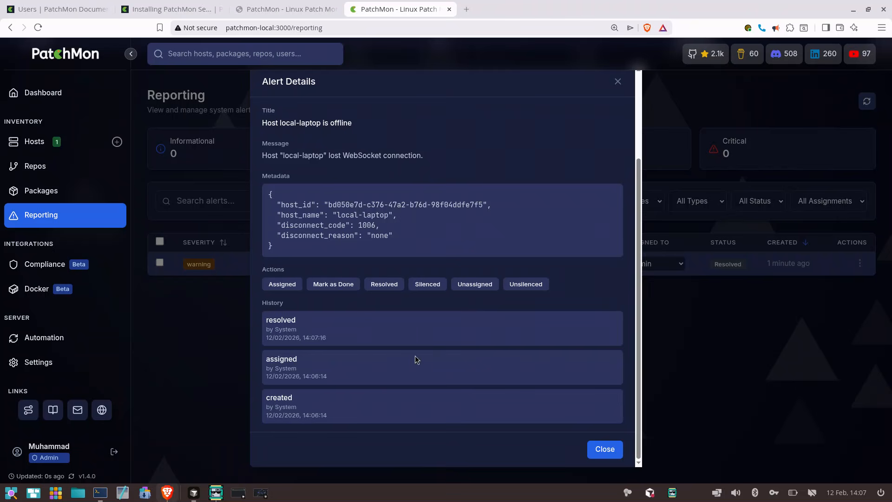
pyautogui.moveTo(303, 338); pyautogui.dragTo(334, 339)
pyautogui.click(332, 396)
pyautogui.click(605, 450)
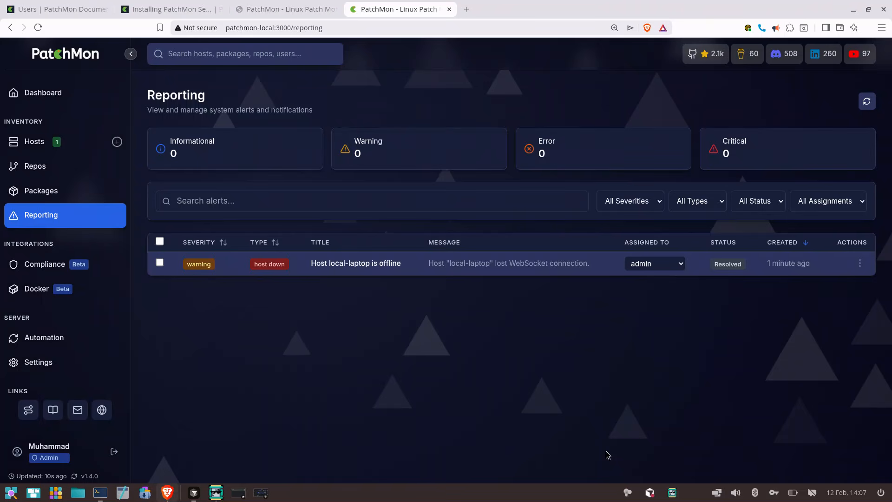
# Mark the local-laptop offline alert as done, and apply the Assigned action to it
pyautogui.click(860, 263)
pyautogui.click(803, 324)
pyautogui.click(860, 264)
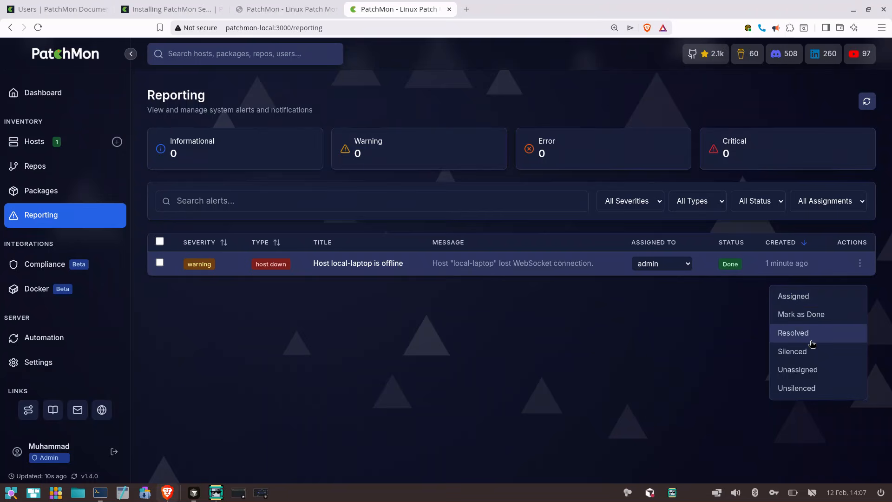
pyautogui.click(819, 305)
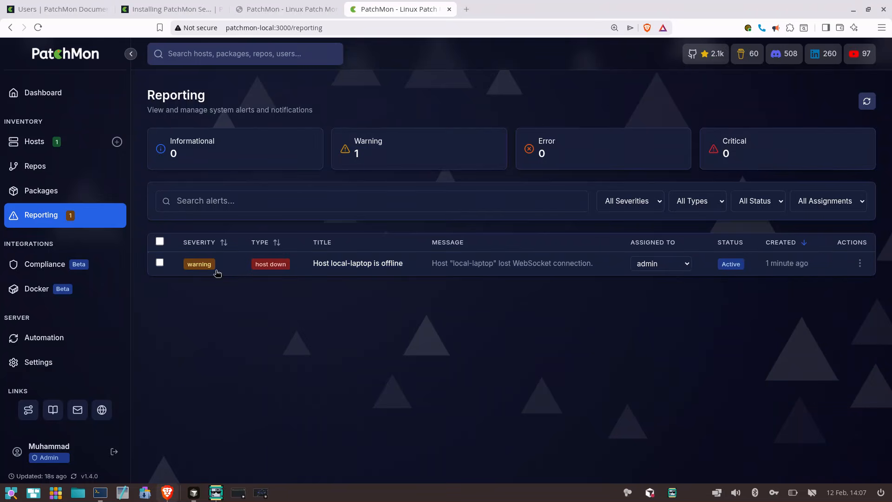
# Reload the Reporting page, examine the action history in the local-laptop offline alert's details, and close them
pyautogui.click(319, 28)
pyautogui.press('Return')
pyautogui.click(425, 261)
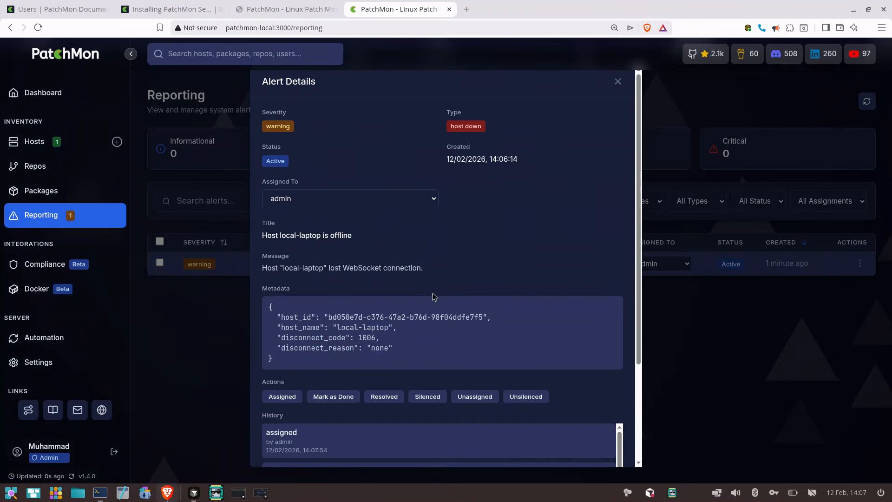
pyautogui.scroll(-3, 440, 333)
pyautogui.scroll(-2, 300, 352)
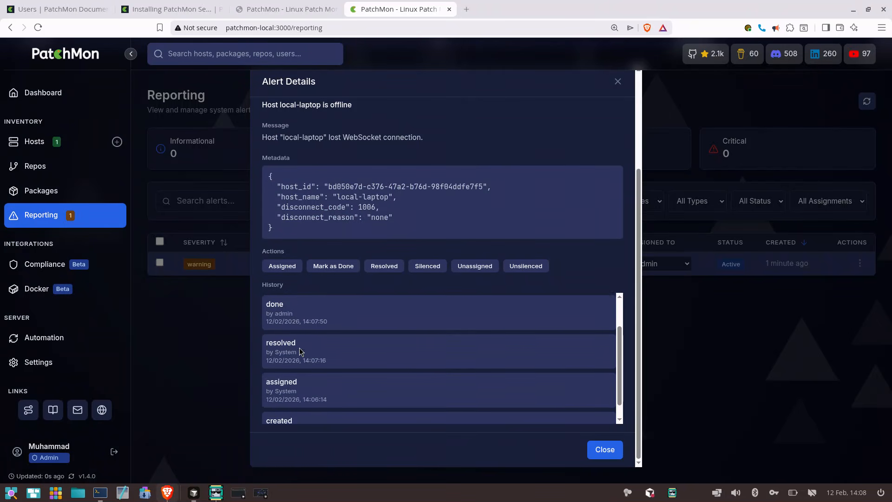
pyautogui.scroll(2, 299, 352)
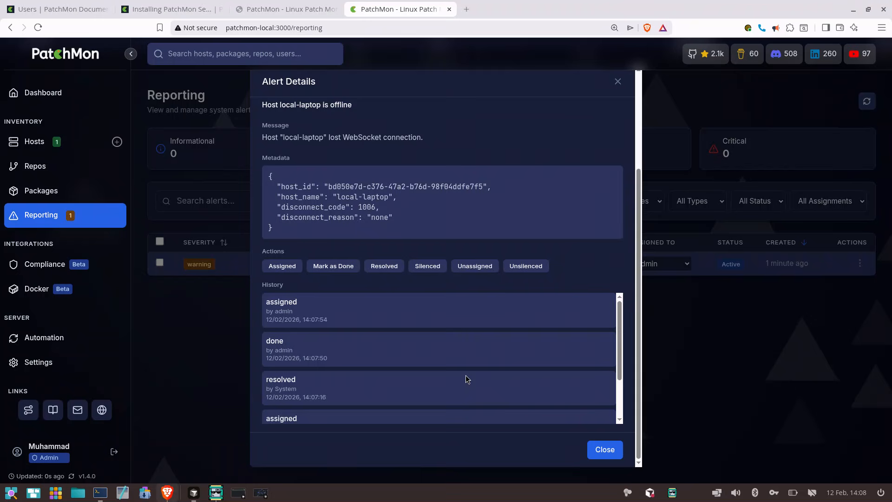
pyautogui.click(606, 450)
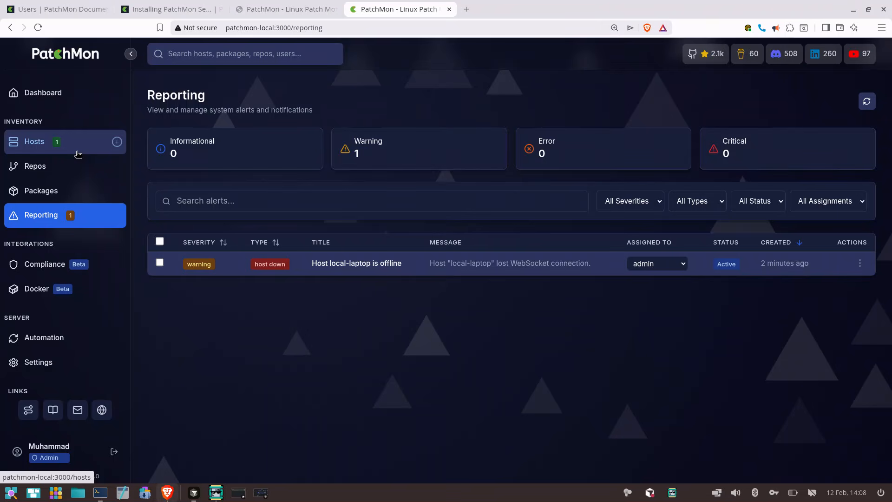
# Delete the local-laptop offline alert from the Reporting list and confirm the deletion
pyautogui.click(160, 265)
pyautogui.click(807, 243)
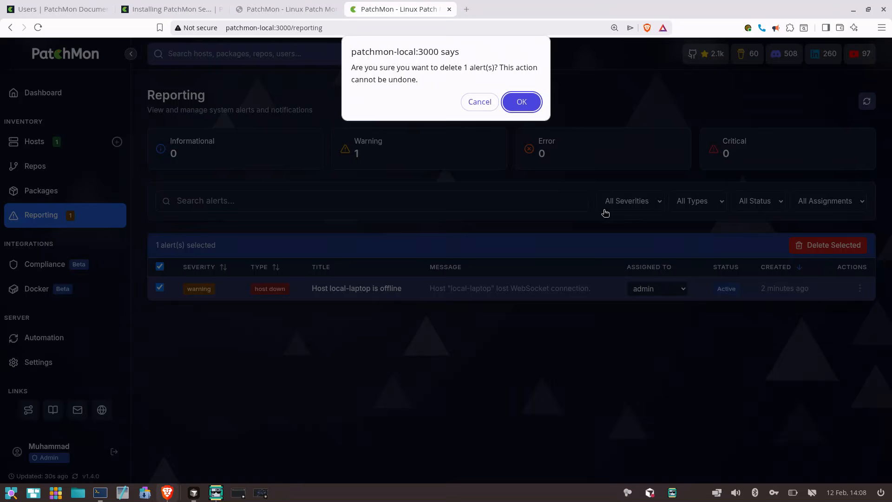
pyautogui.click(526, 106)
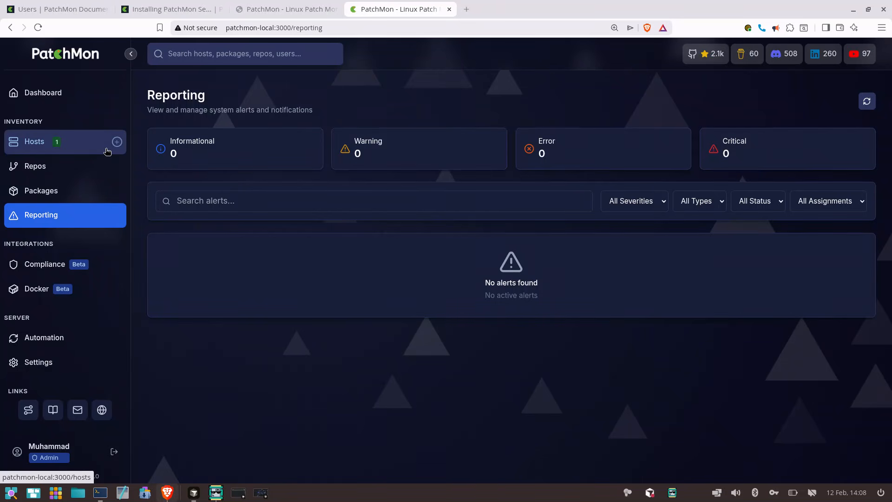
pyautogui.click(222, 494)
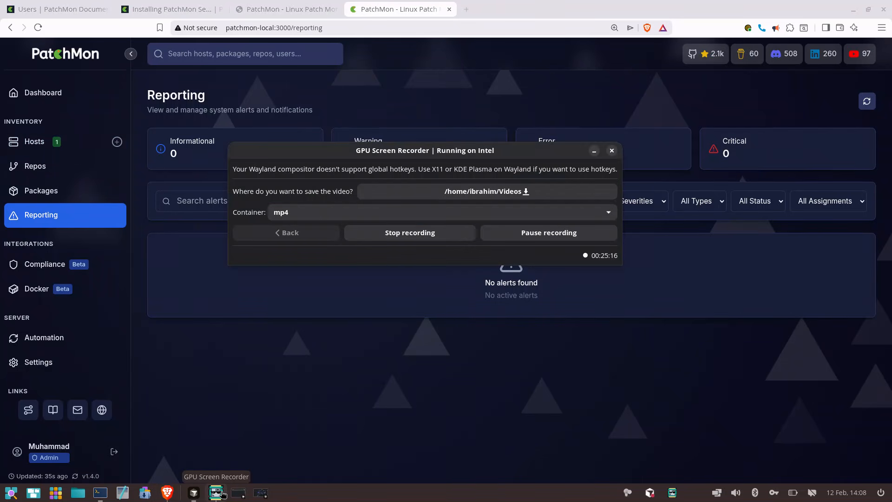
pyautogui.click(222, 493)
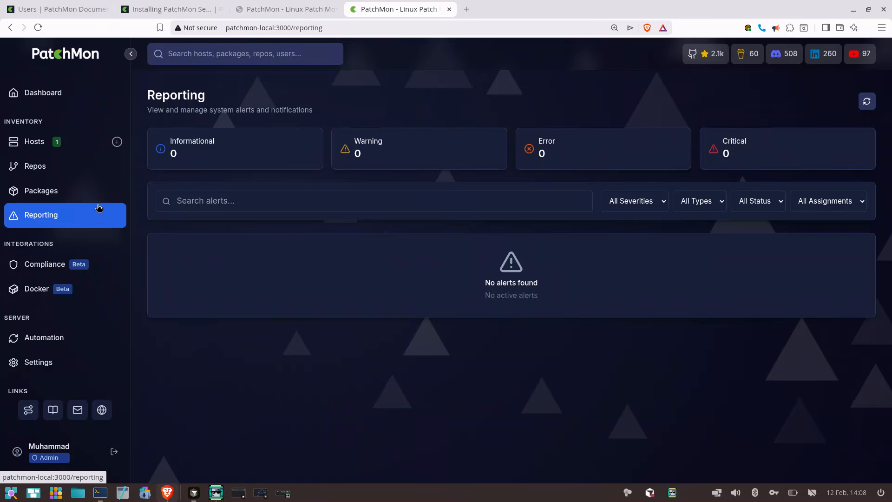
# Open the local-laptop host from the hosts inventory and view its terminal connection options
pyautogui.click(84, 137)
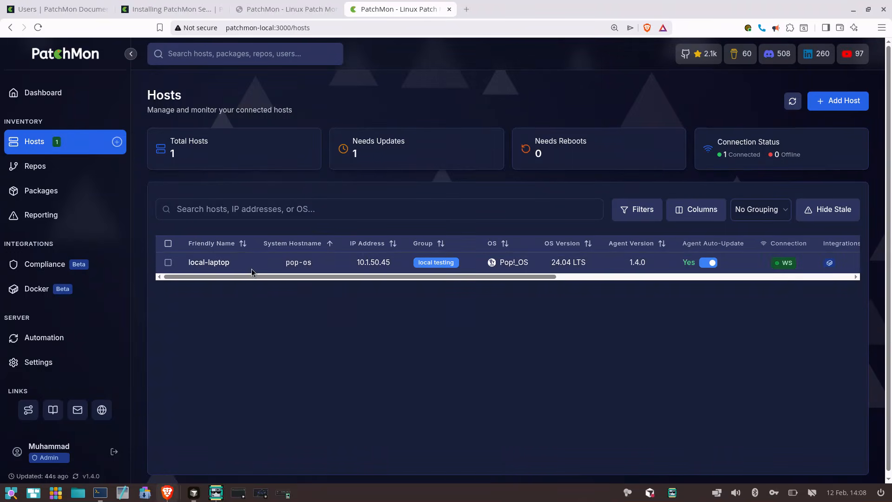
pyautogui.click(212, 263)
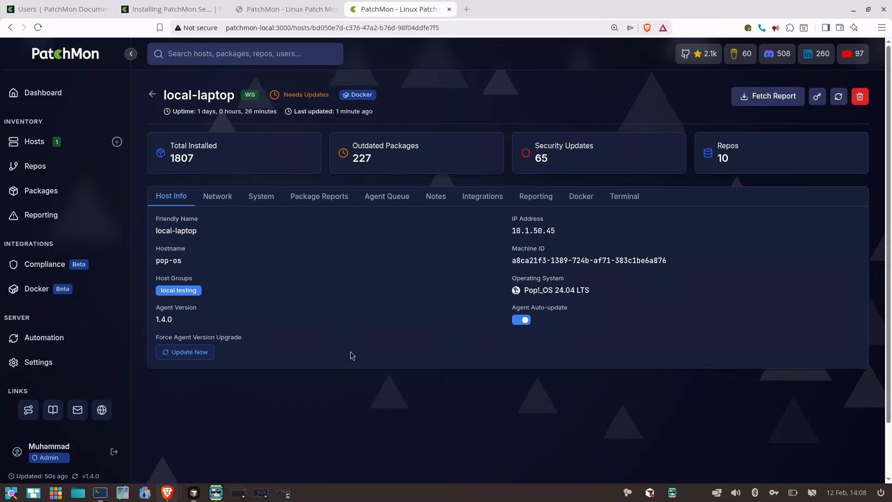
pyautogui.click(624, 197)
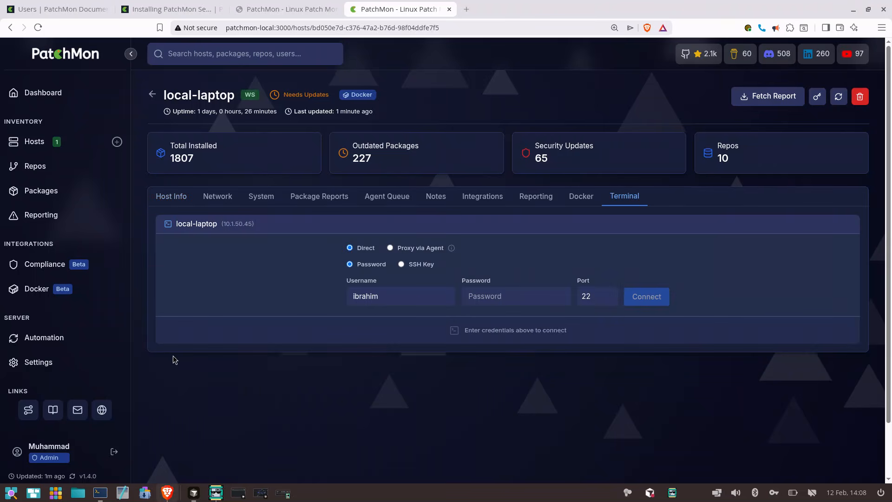
# Open the AI Terminal settings and enable the AI Assistant for the SSH terminal
pyautogui.click(77, 363)
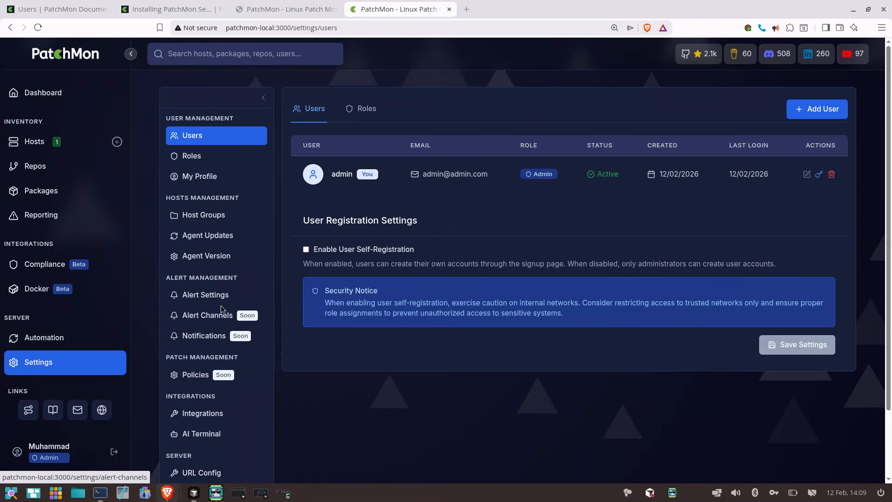
pyautogui.scroll(-2, 244, 408)
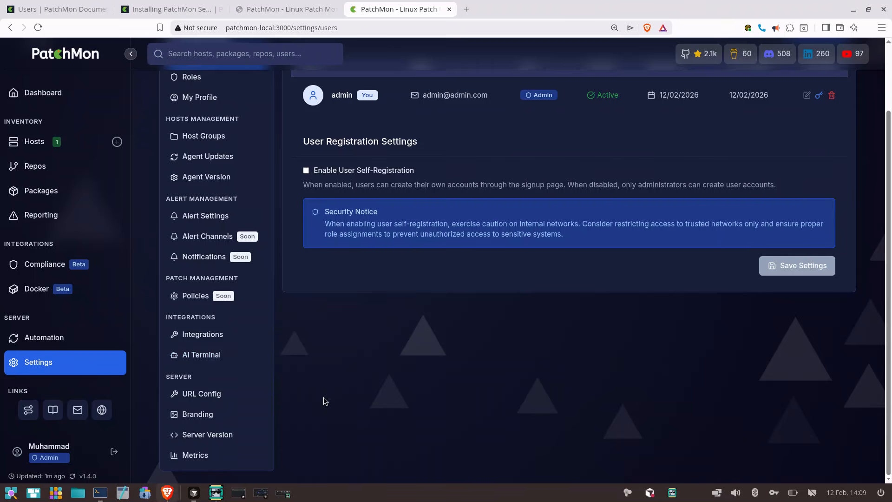
pyautogui.click(216, 356)
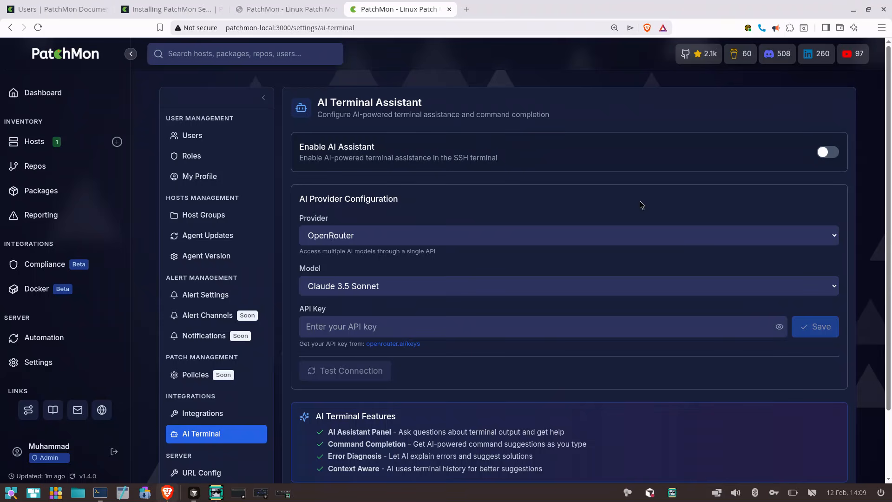
pyautogui.click(832, 157)
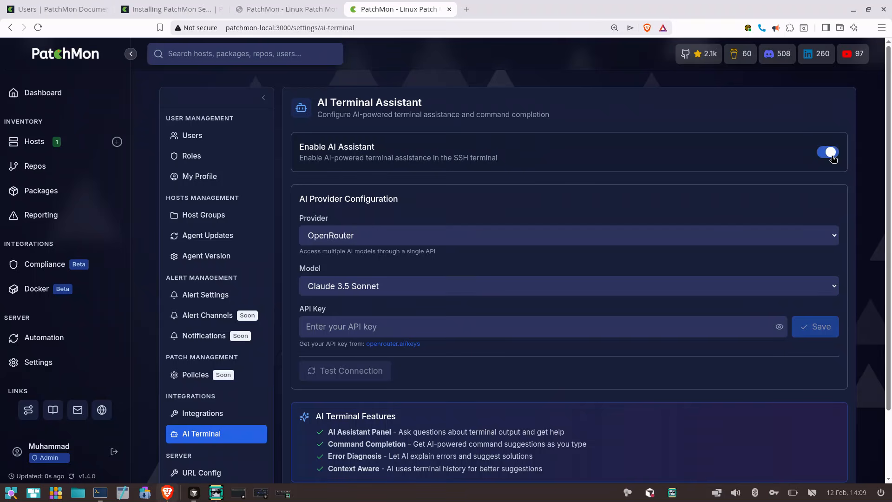
# Set the AI provider to Anthropic Claude and the model to Claude Sonnet 4
pyautogui.click(441, 290)
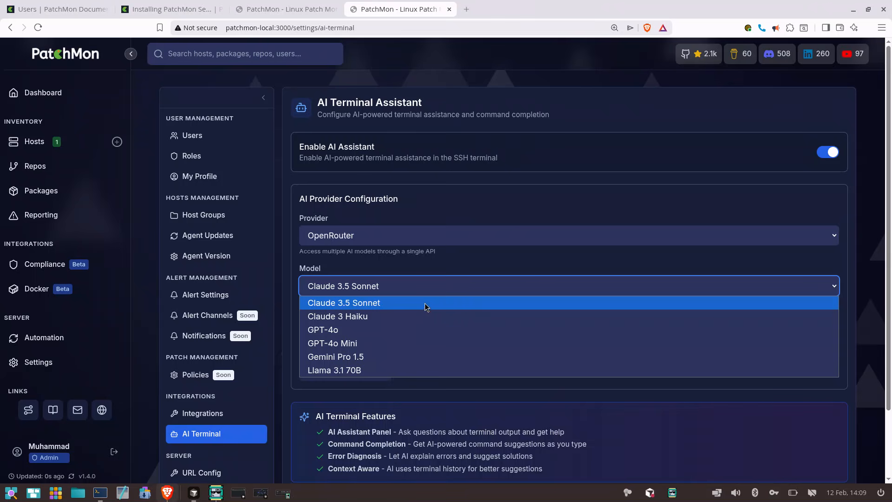
pyautogui.click(405, 236)
pyautogui.click(406, 236)
pyautogui.click(393, 271)
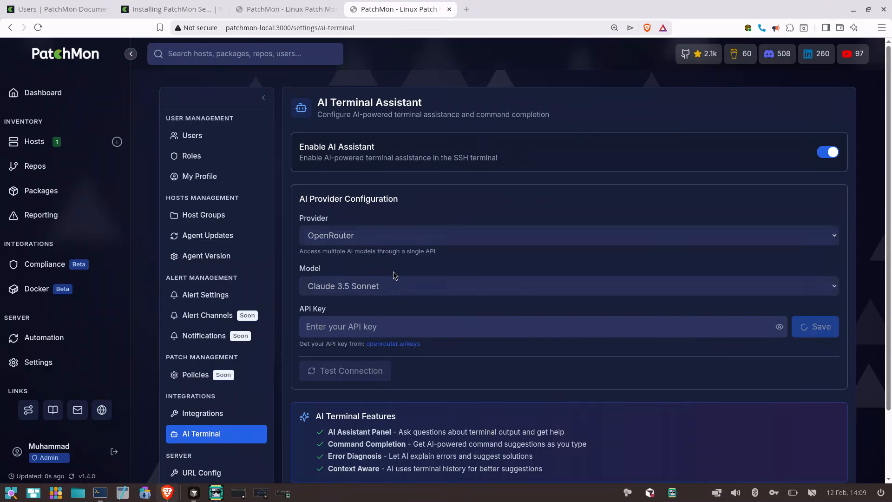
pyautogui.click(385, 286)
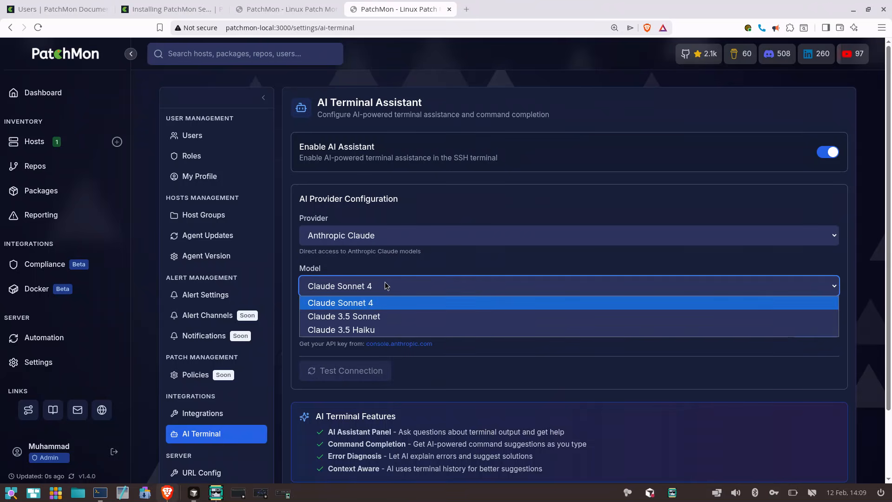
pyautogui.click(385, 304)
pyautogui.click(385, 306)
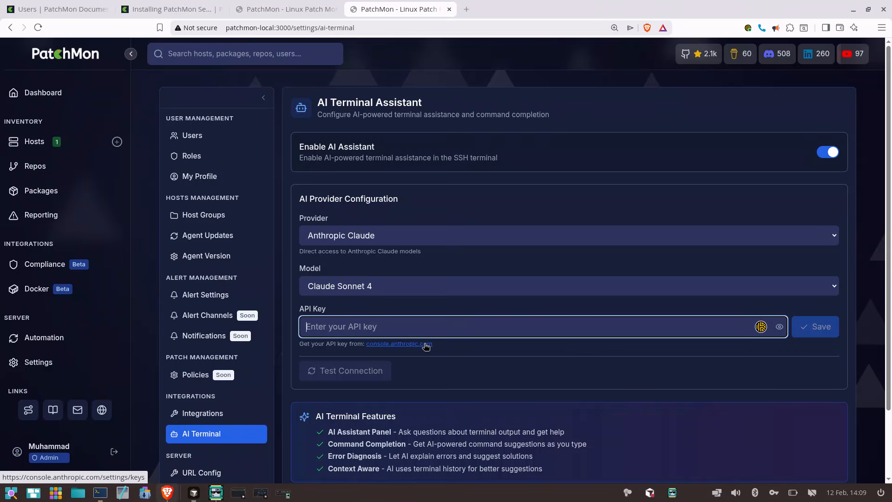
pyautogui.moveTo(216, 493)
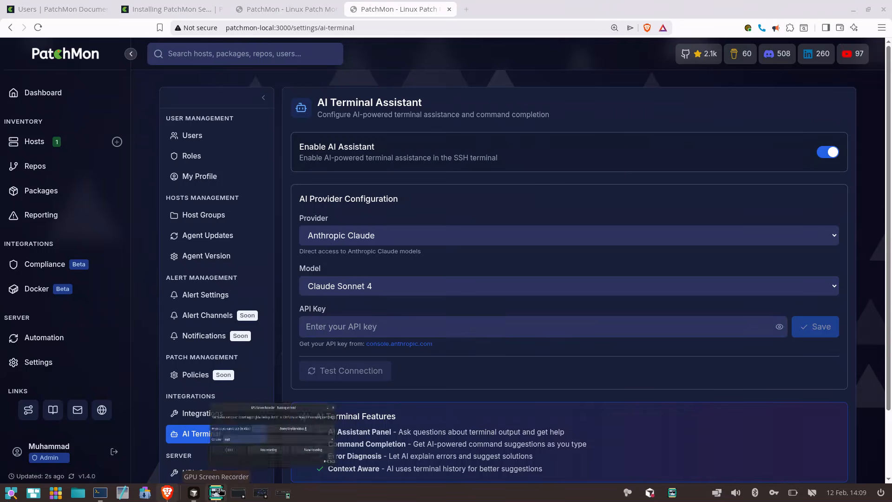
pyautogui.click(279, 438)
pyautogui.click(567, 229)
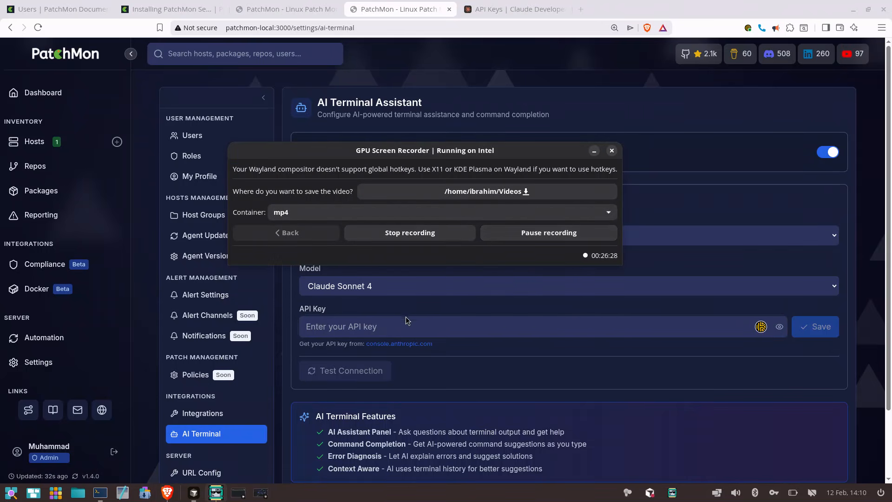
# Paste the Anthropic API key into the AI provider configuration, save it, and test the connection
pyautogui.click(399, 318)
pyautogui.hotkey('ctrl', 'v')
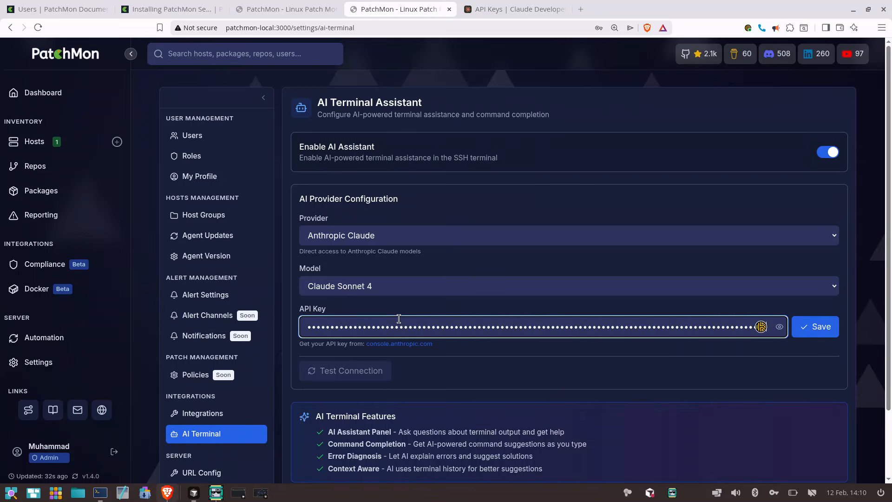
pyautogui.click(532, 352)
pyautogui.click(814, 327)
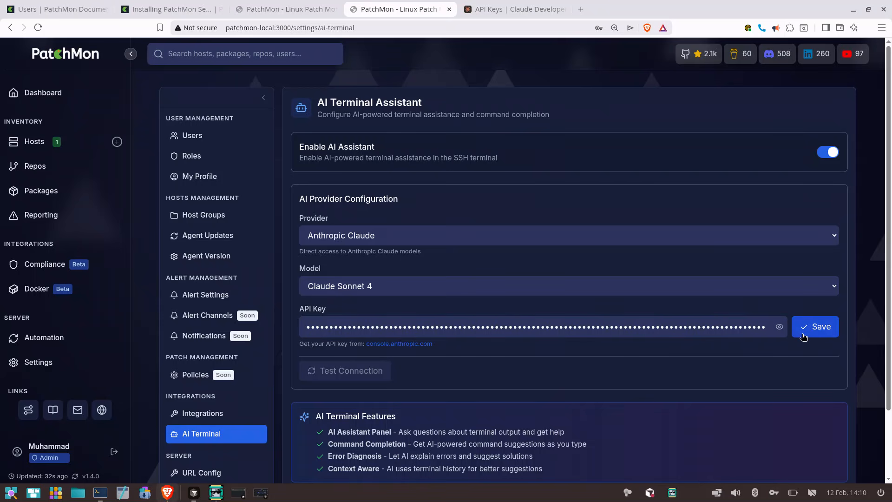
pyautogui.click(353, 389)
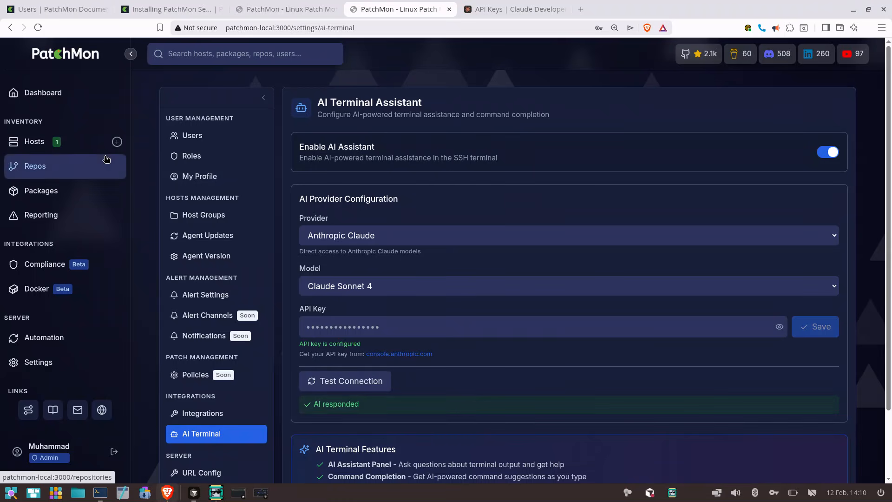
# Open the local-laptop host's terminal connection form, dismissing the browser's offer to save the password
pyautogui.click(81, 147)
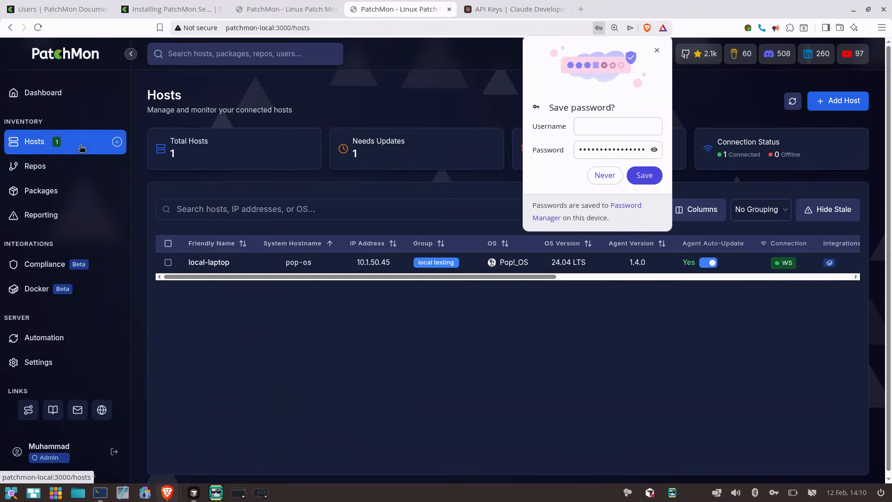
pyautogui.click(657, 50)
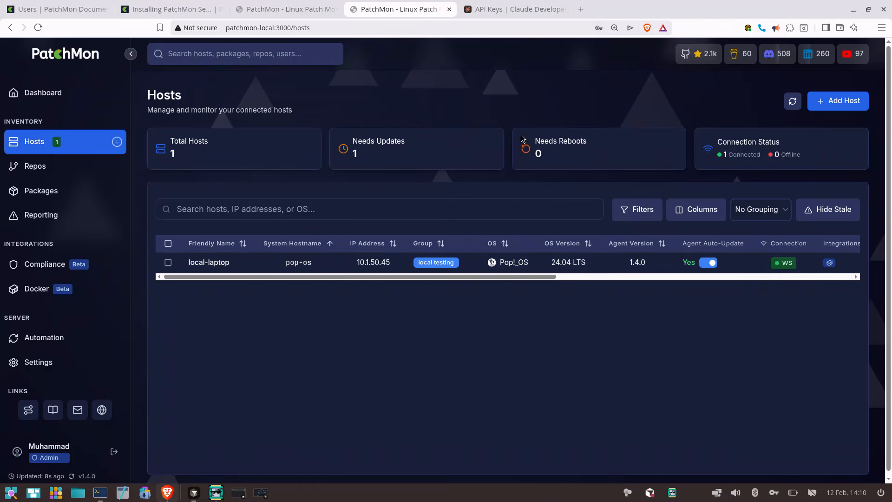
pyautogui.click(220, 263)
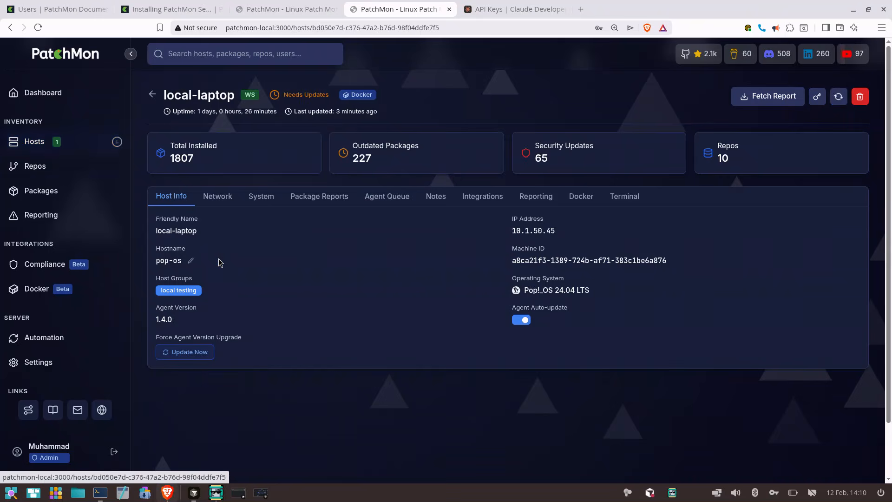
pyautogui.click(625, 196)
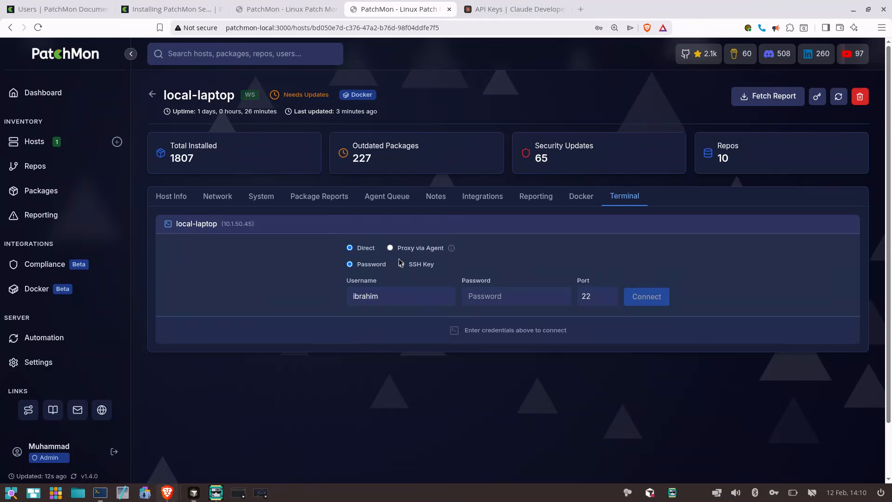
pyautogui.click(501, 289)
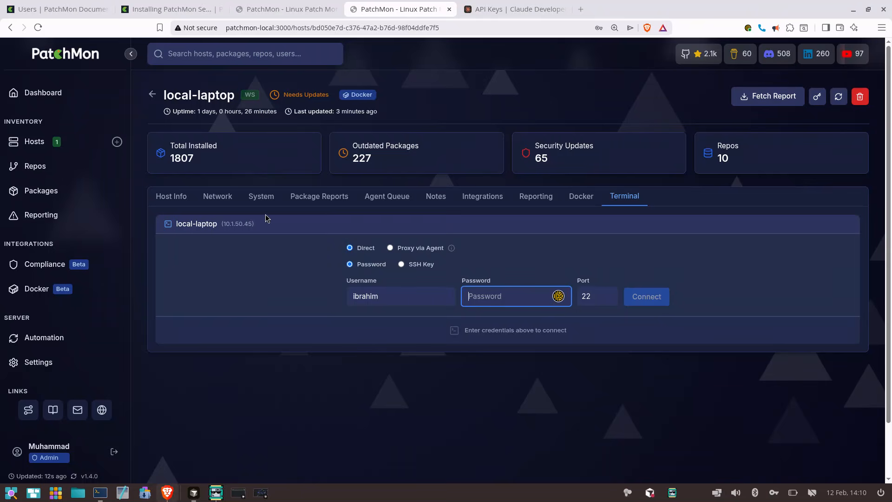
# Look through local-laptop's network and system details, and highlight the IP address in its host info
pyautogui.click(229, 203)
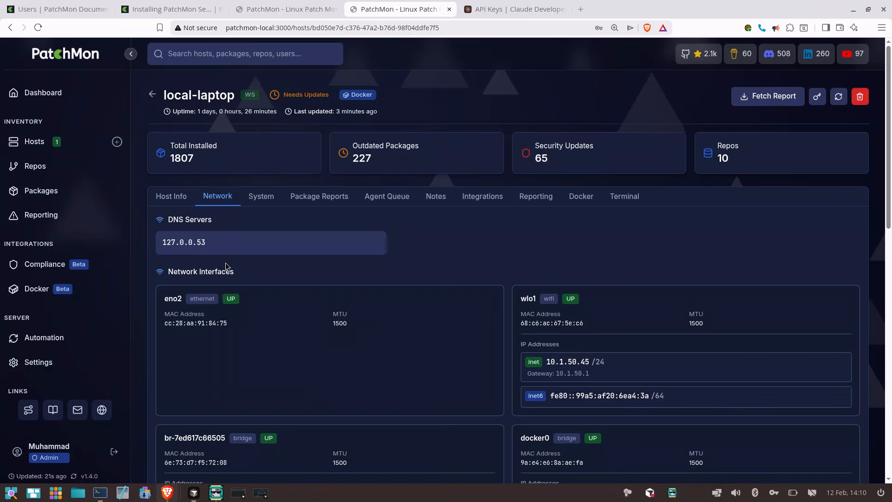
pyautogui.click(264, 197)
pyautogui.click(178, 198)
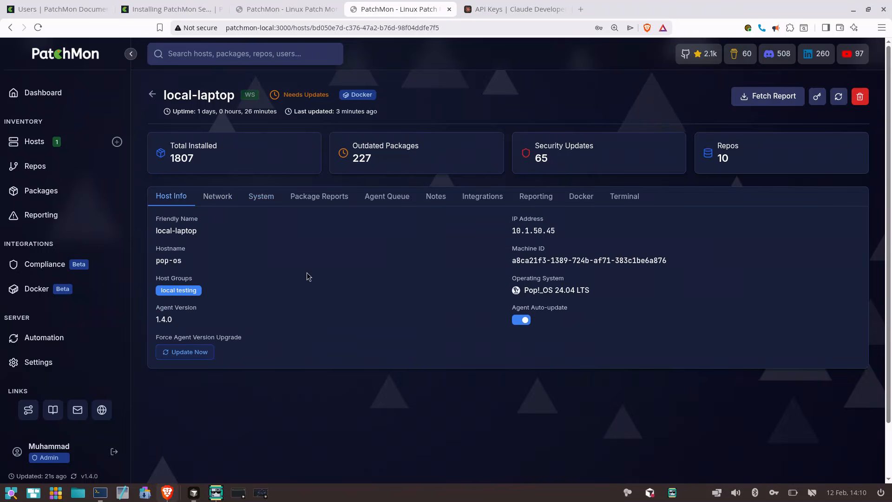
pyautogui.doubleClick(516, 234)
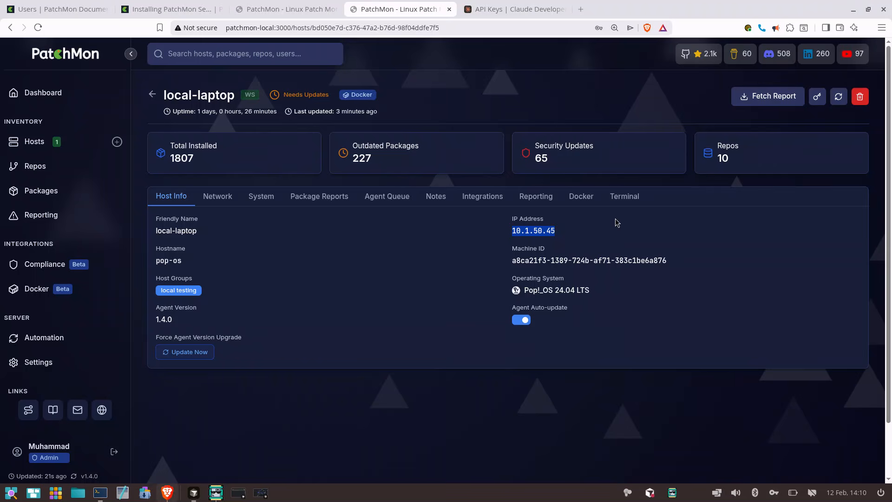
# Enter the account password in local-laptop's terminal form and connect directly over SSH on port 22
pyautogui.click(624, 196)
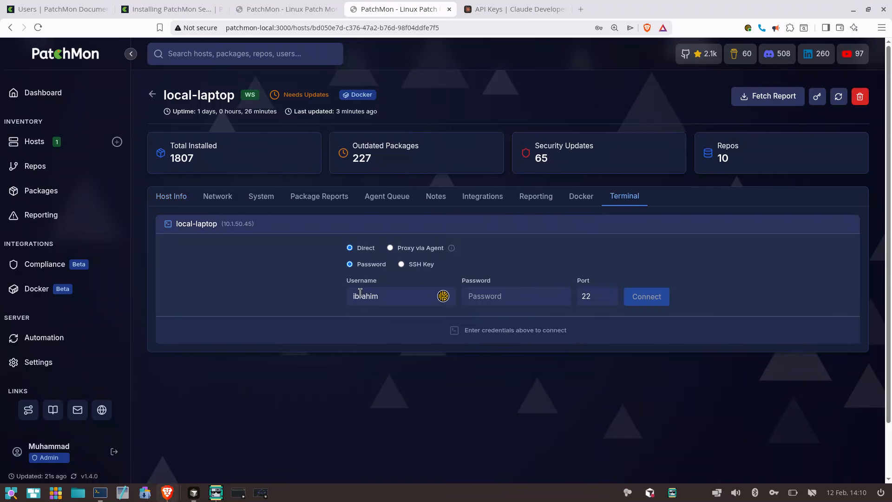
pyautogui.click(506, 300)
pyautogui.write('•••••')
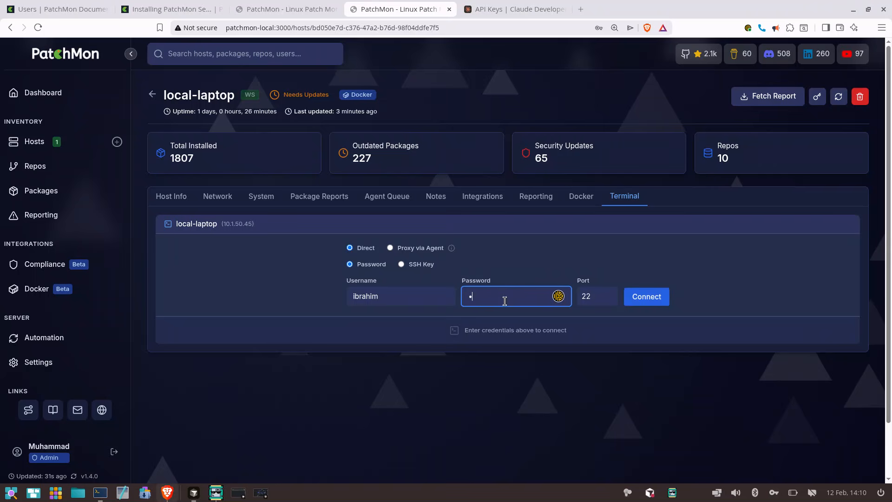
pyautogui.write('•••••')
pyautogui.click(649, 300)
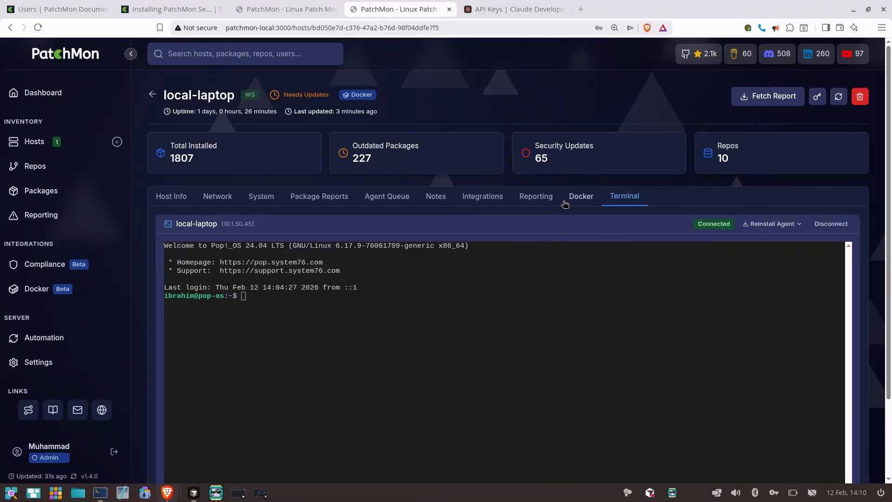
pyautogui.scroll(-3, 566, 204)
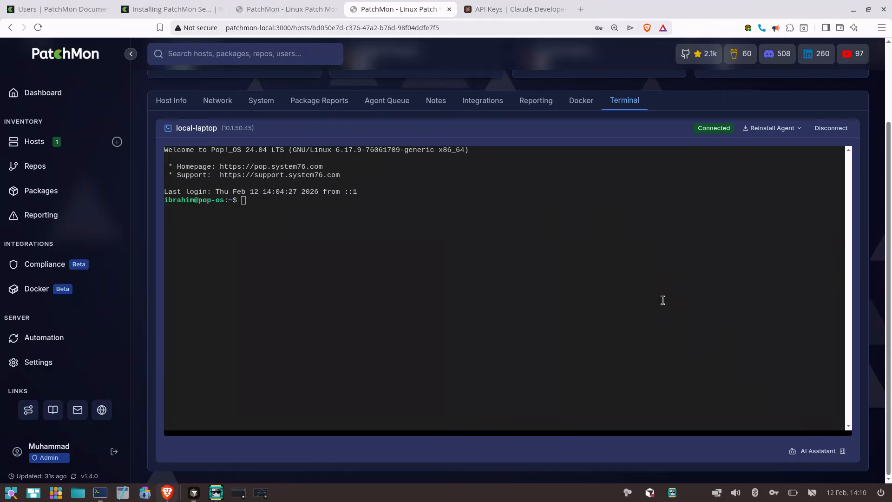
# Show the AI Assistant beside local-laptop's SSH terminal and run ps aux in the session
pyautogui.click(827, 453)
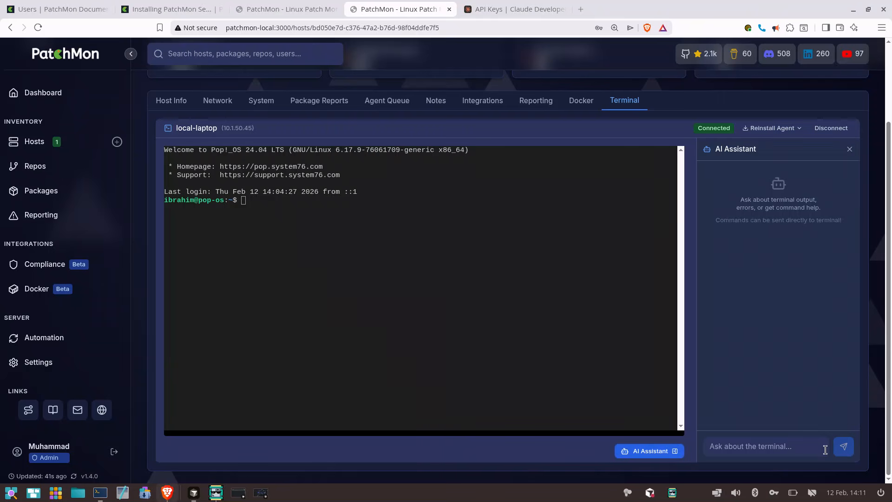
pyautogui.click(736, 448)
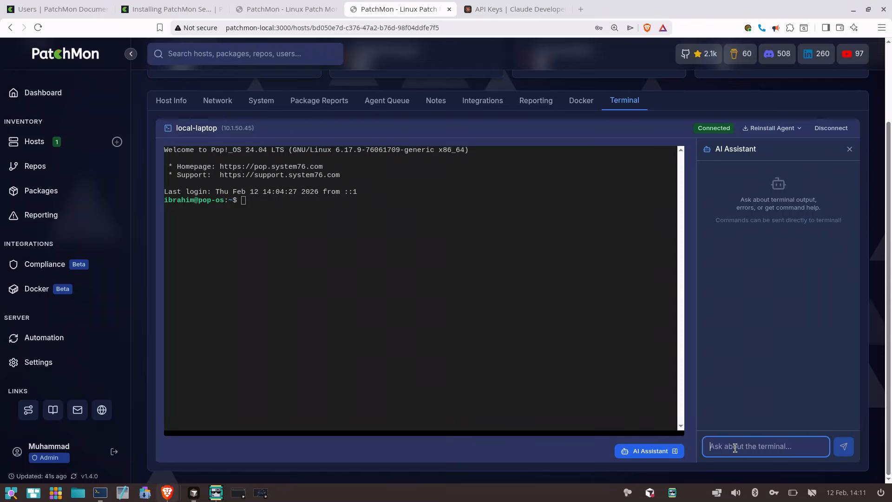
pyautogui.click(576, 326)
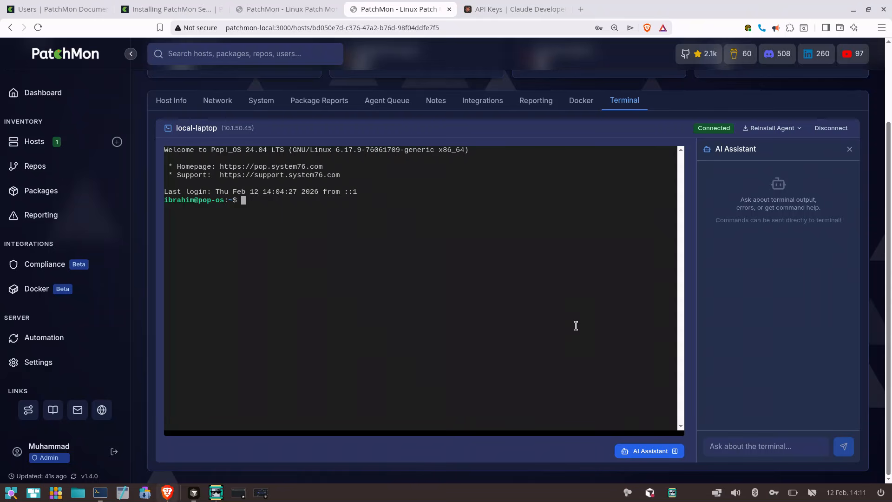
pyautogui.write('ps aux')
pyautogui.hotkey('ctrl', 'l')
pyautogui.press('Return')
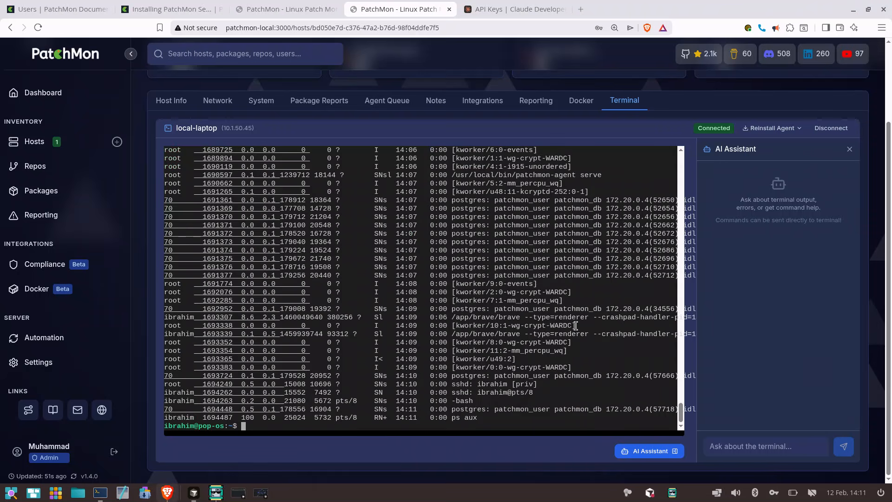
# Ask the AI Assistant "Can you tell me what my server is doing?"
pyautogui.click(769, 449)
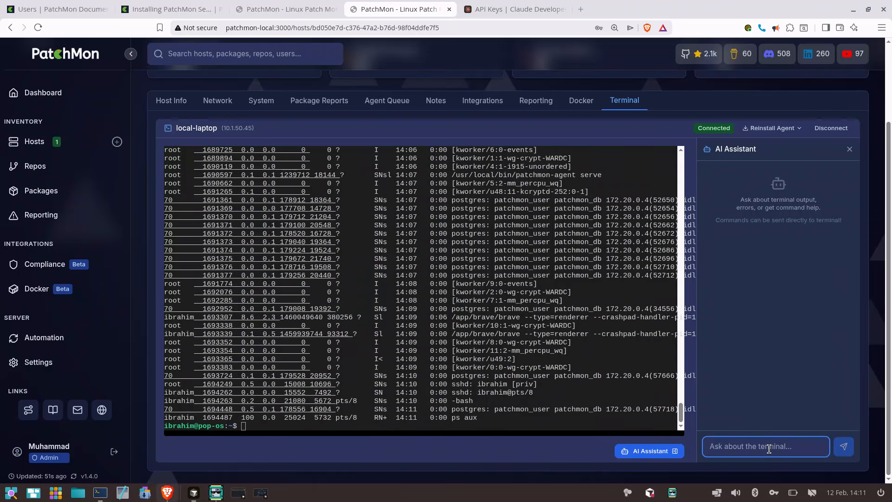
pyautogui.write('Can you tell ')
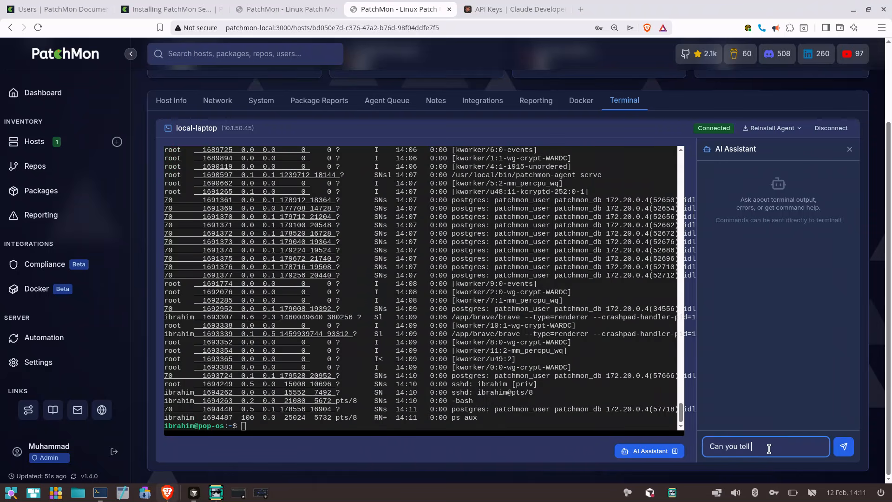
pyautogui.write('me what my server is doing?')
pyautogui.press('Return')
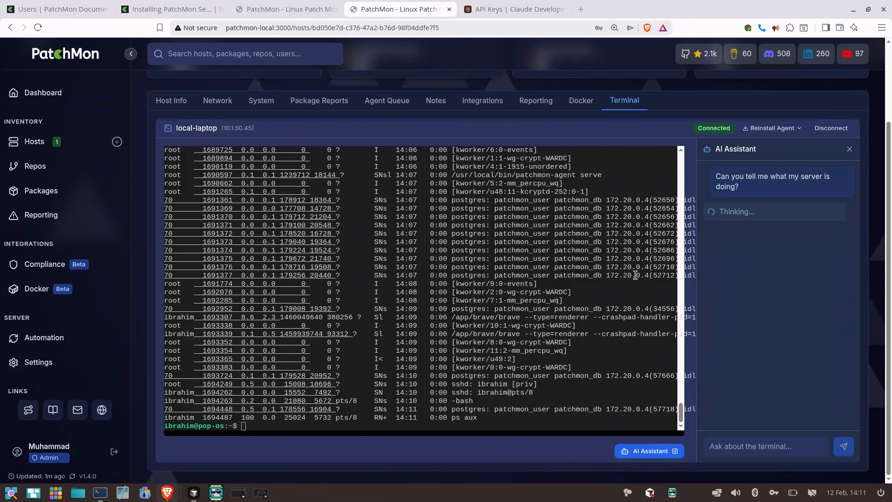
# Read through the ps aux output and the assistant's answer down to its suggested commands
pyautogui.scroll(10, 638, 289)
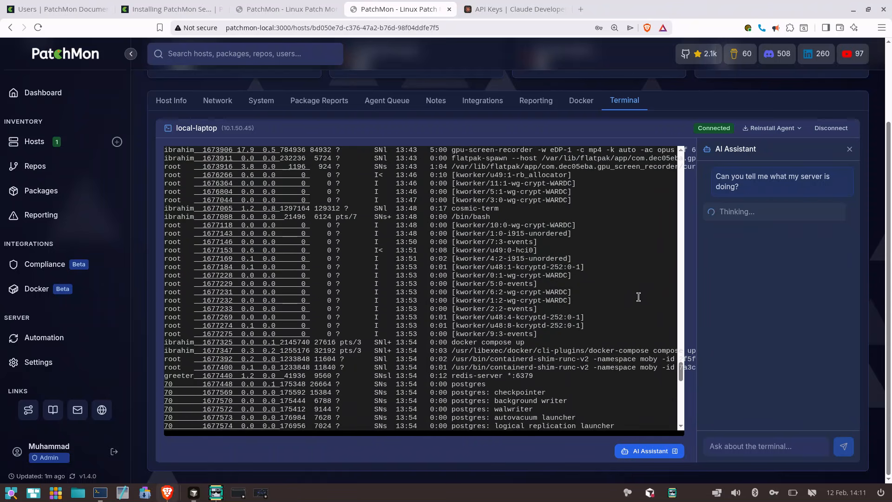
pyautogui.scroll(15, 639, 297)
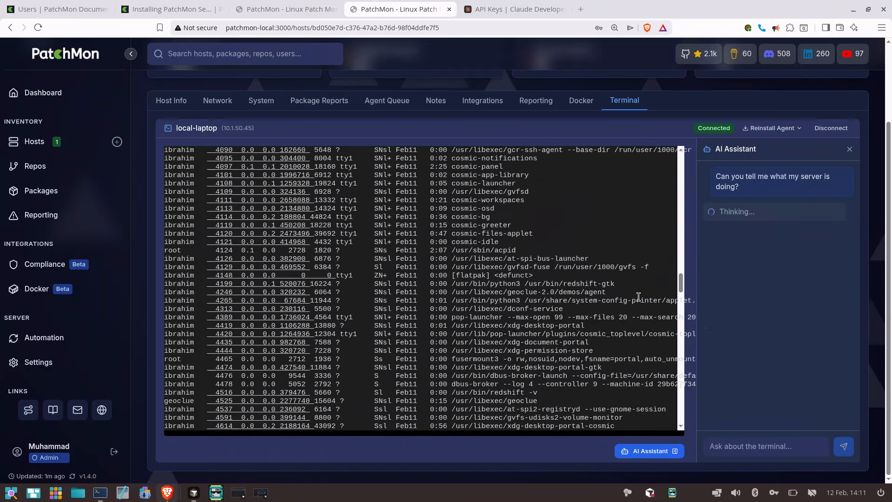
pyautogui.scroll(20, 639, 297)
pyautogui.scroll(-3, 744, 236)
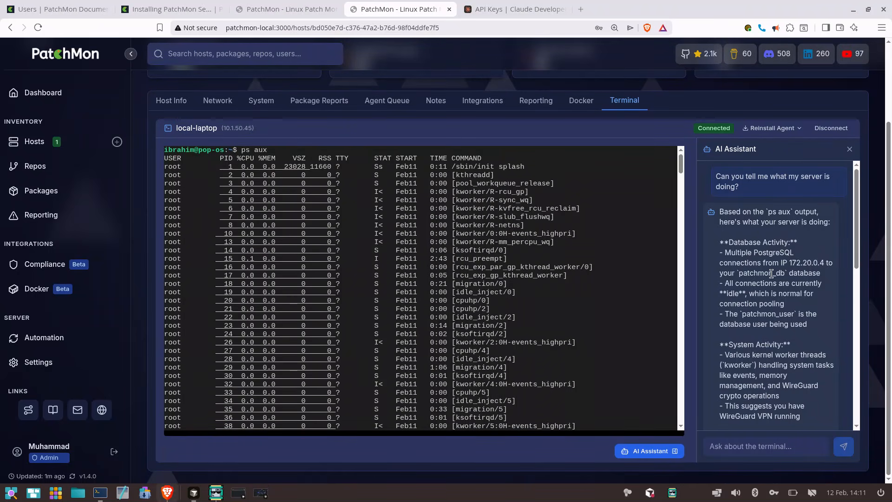
pyautogui.moveTo(729, 242); pyautogui.dragTo(806, 328)
pyautogui.scroll(-3, 807, 328)
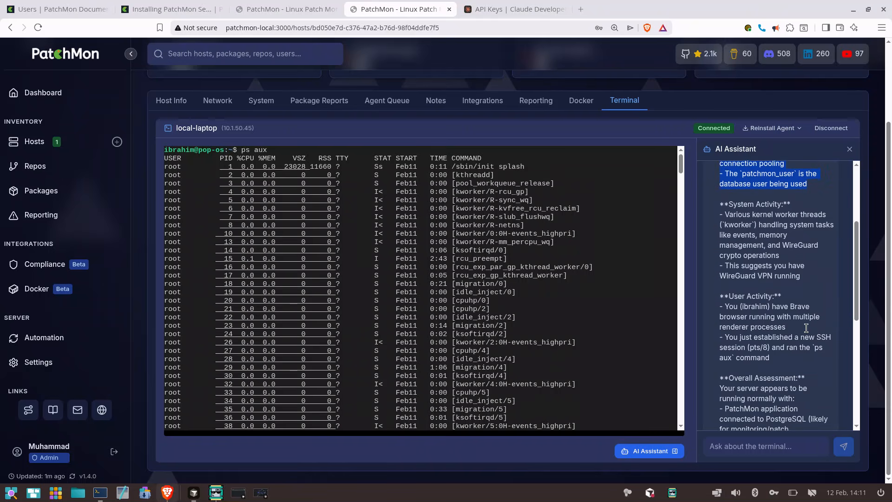
pyautogui.doubleClick(766, 274)
pyautogui.scroll(-3, 782, 315)
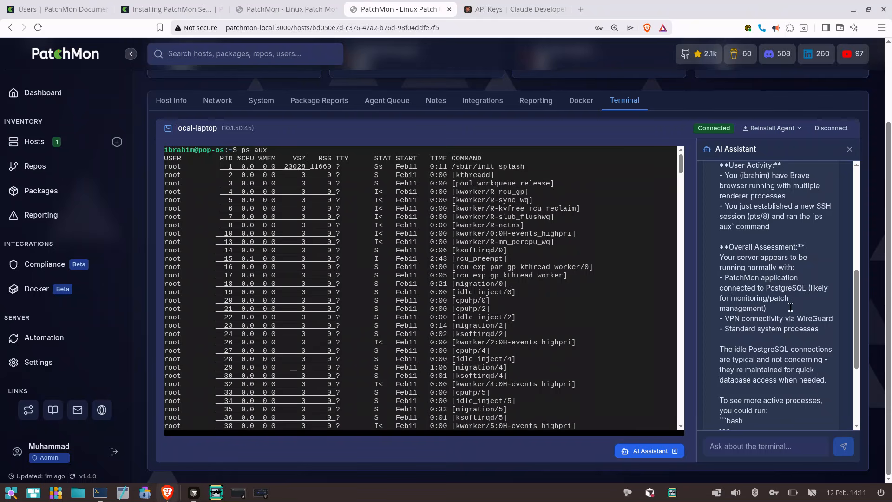
pyautogui.scroll(-2, 795, 333)
pyautogui.scroll(-2, 795, 333)
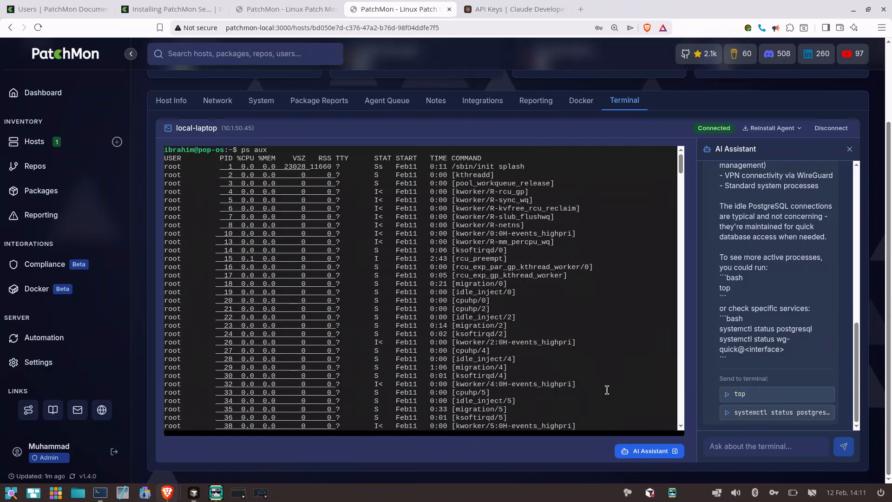
# Send the assistant's suggested top command to the terminal, run and quit it, and disconnect the SSH session
pyautogui.scroll(-15, 606, 388)
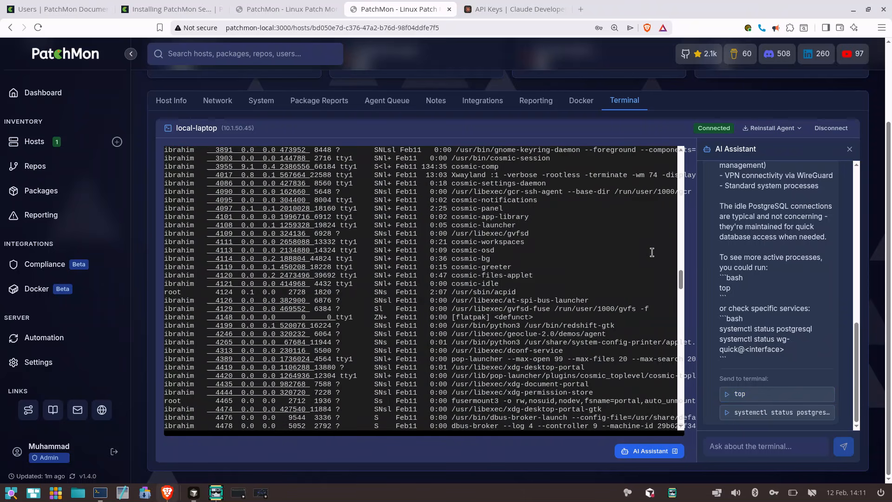
pyautogui.hotkey('ctrl', 'c')
pyautogui.click(753, 395)
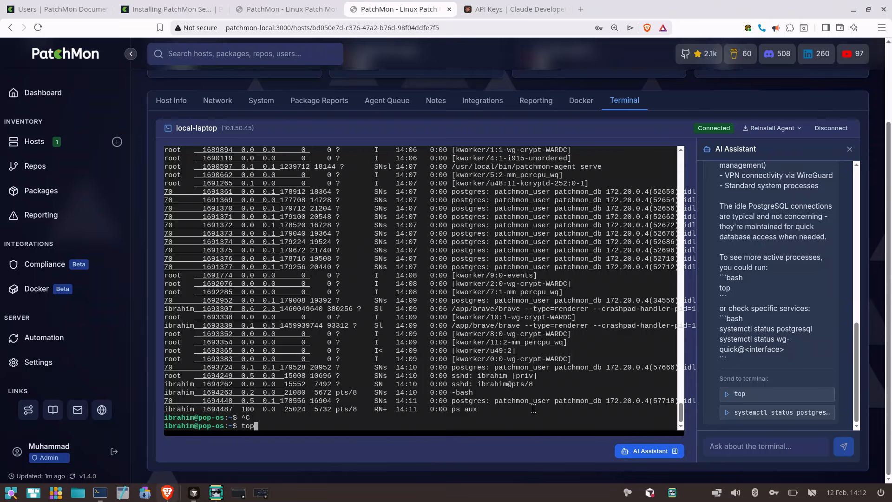
pyautogui.press('Return')
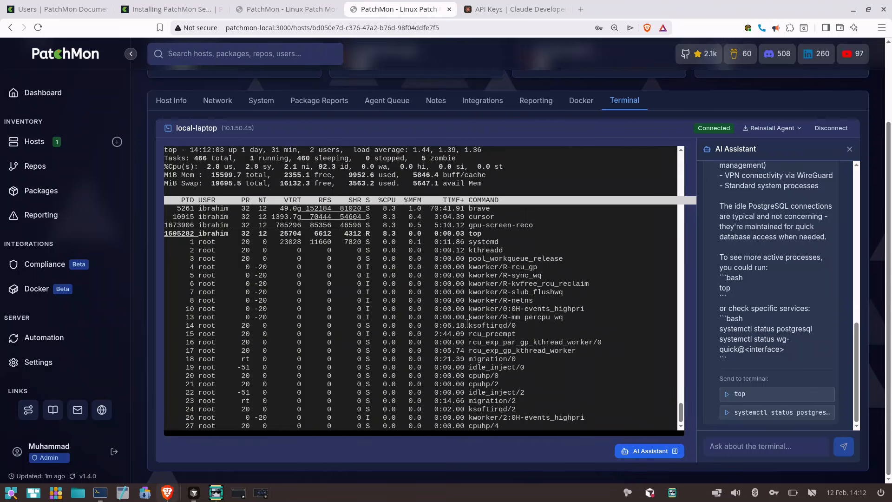
pyautogui.press('q')
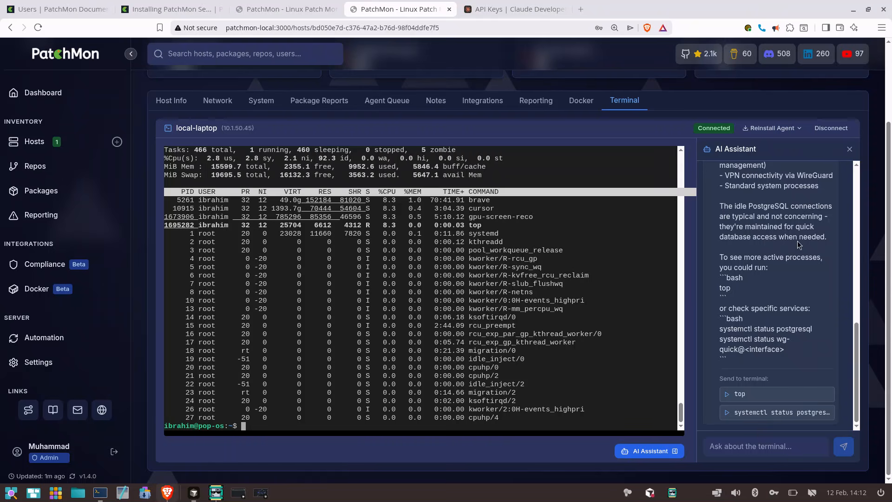
pyautogui.click(849, 131)
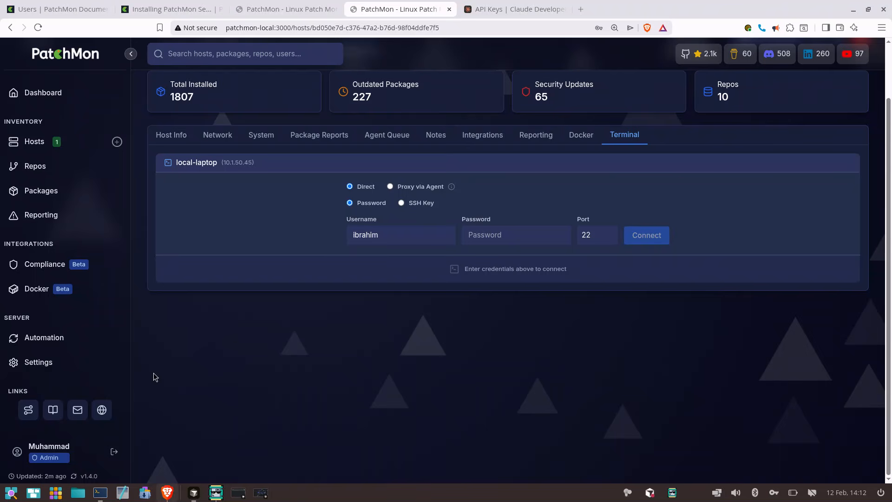
# Disable the AI Assistant in the AI Terminal settings
pyautogui.click(56, 363)
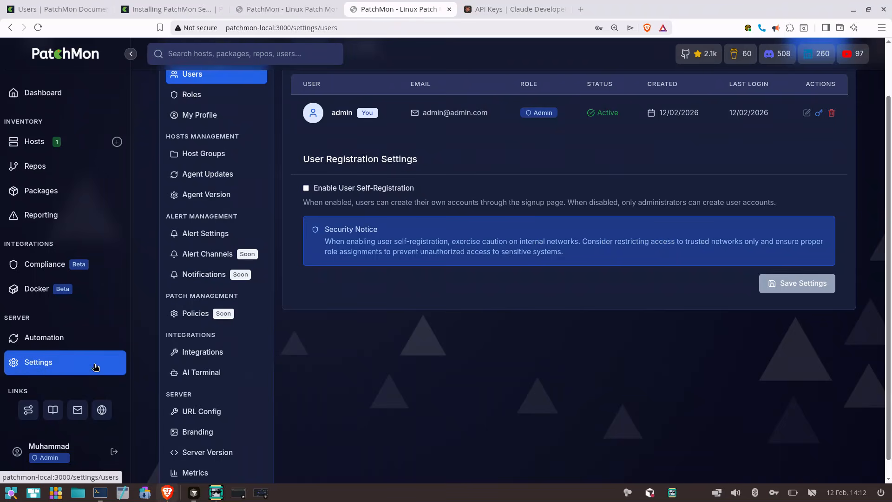
pyautogui.click(225, 370)
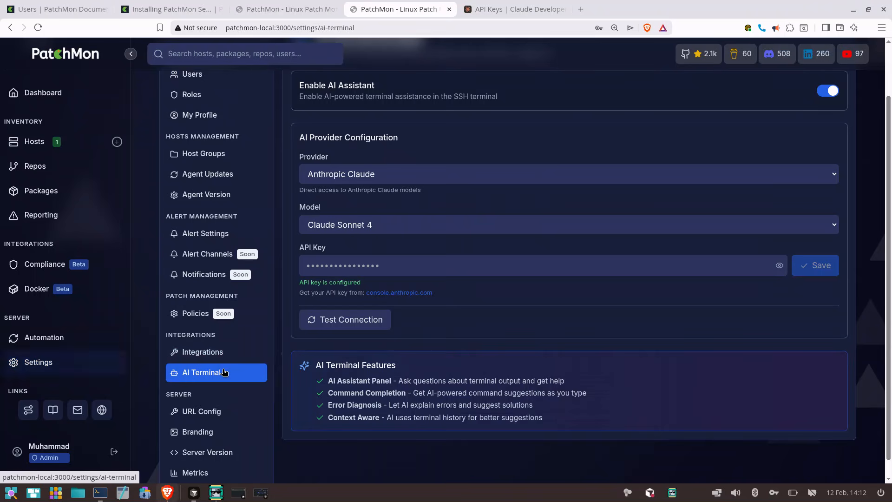
pyautogui.click(832, 92)
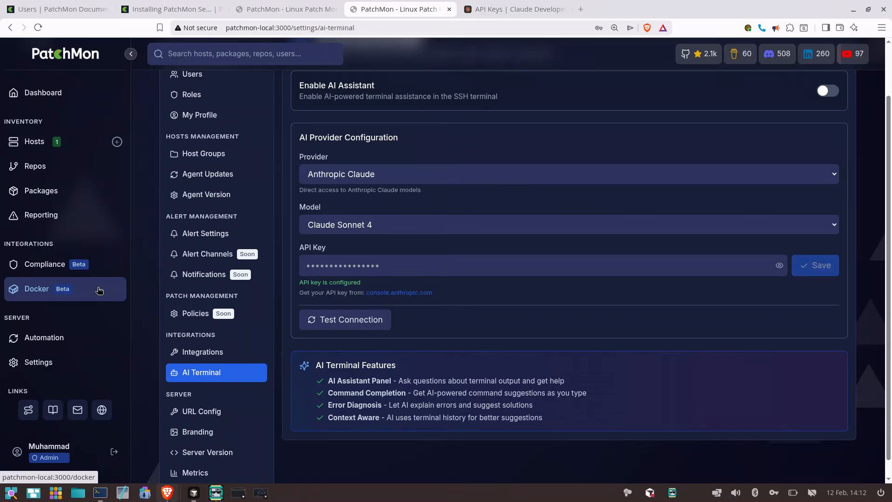
# Look at the hosts list, the available settings sections, and the permissions of each user role
pyautogui.click(61, 142)
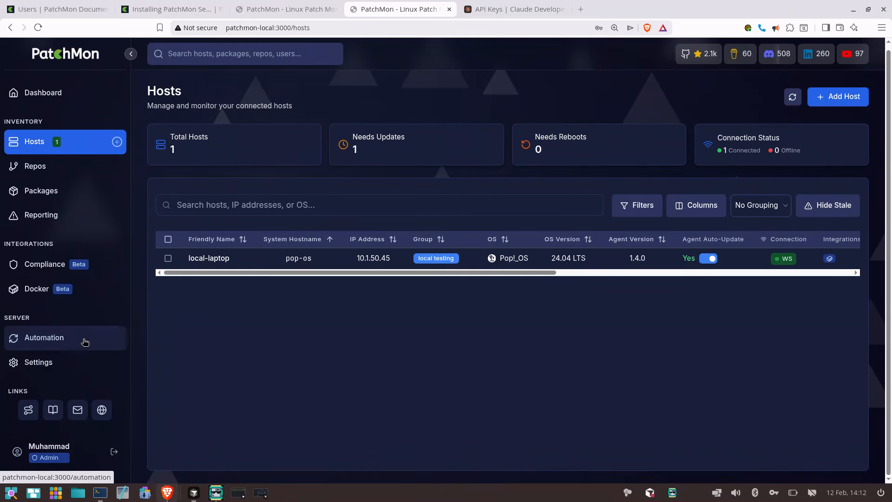
pyautogui.click(79, 367)
pyautogui.scroll(-2, 225, 433)
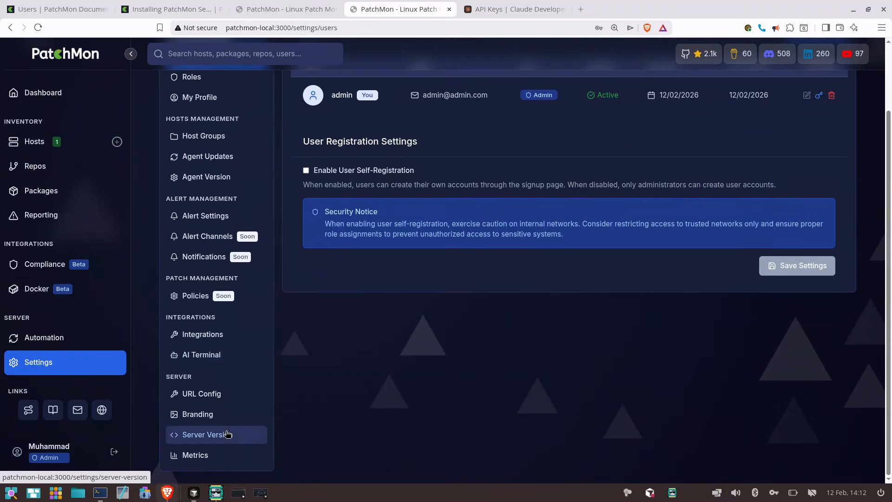
pyautogui.scroll(1, 227, 434)
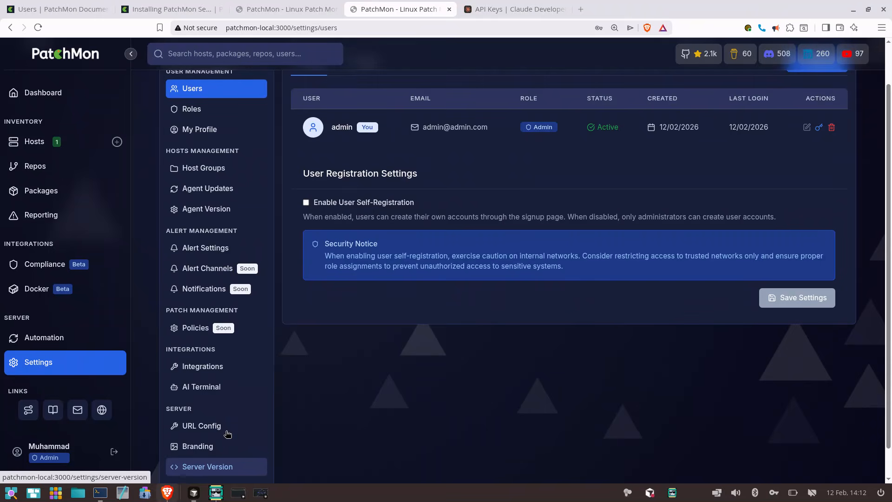
pyautogui.click(210, 108)
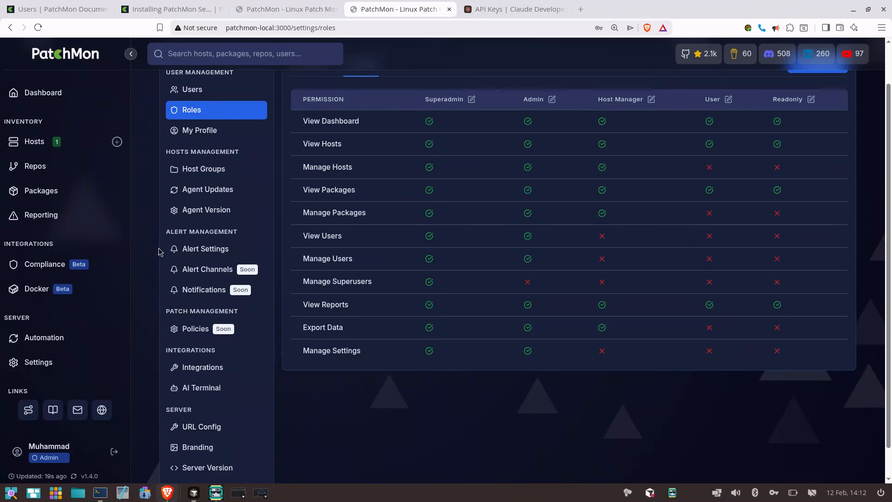
# Examine the Security Compliance overview, analysis and activity sections for all scans, and the OpenSCAP view
pyautogui.click(107, 274)
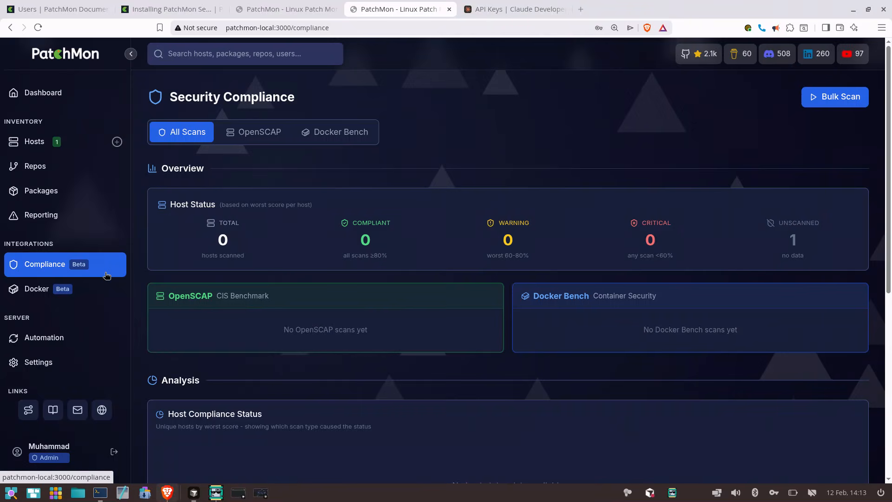
pyautogui.scroll(-2, 330, 371)
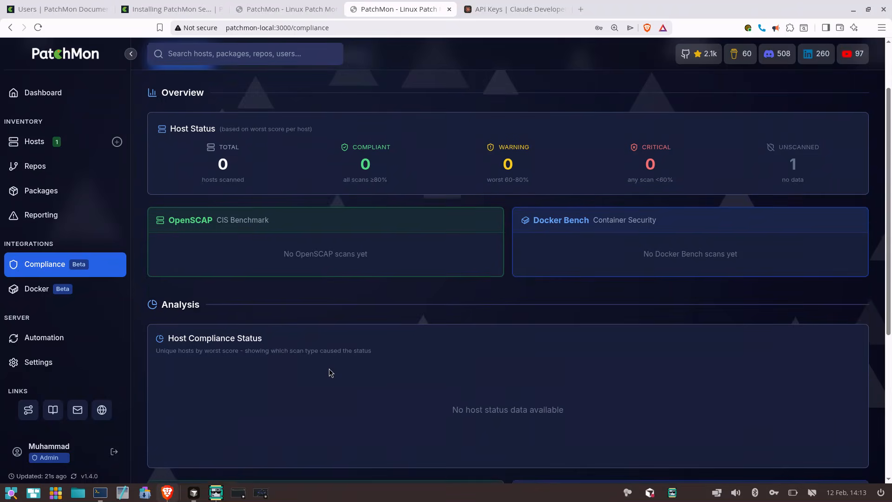
pyautogui.scroll(2, 330, 372)
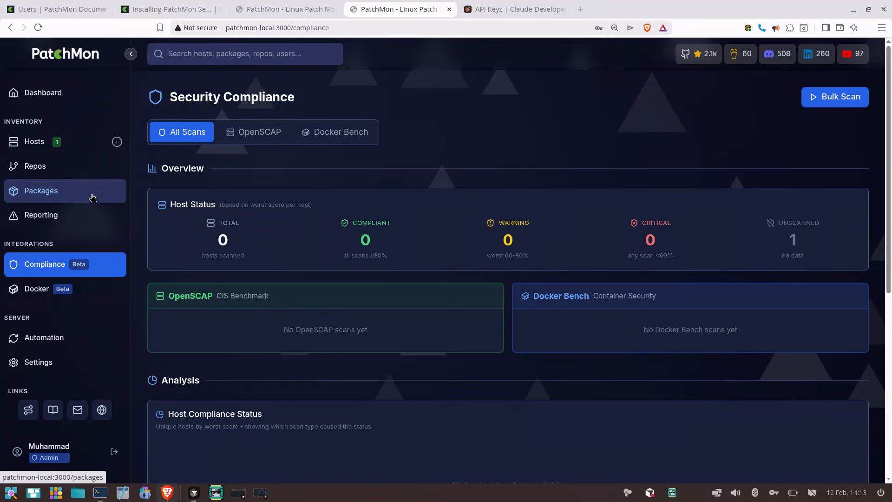
pyautogui.click(58, 292)
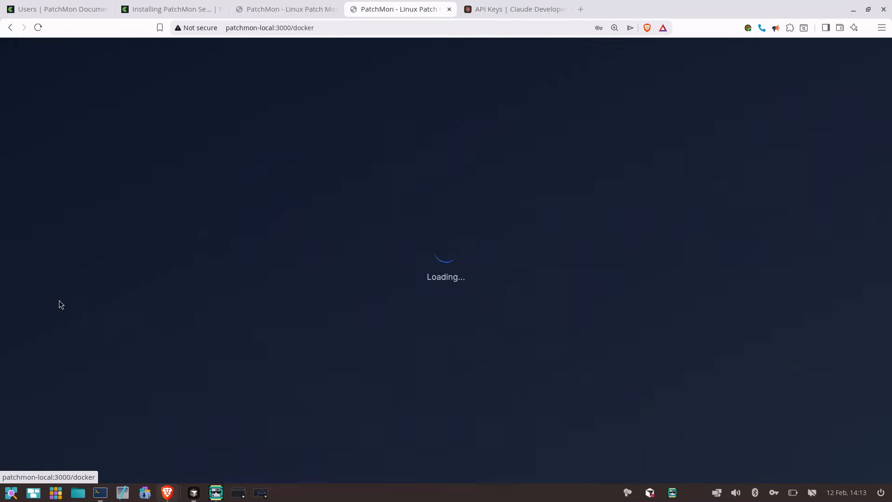
pyautogui.click(93, 266)
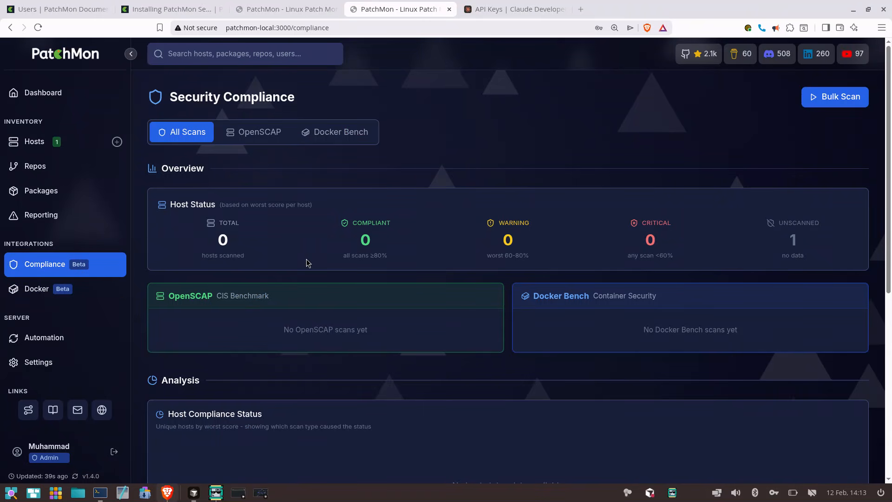
pyautogui.scroll(-7, 306, 263)
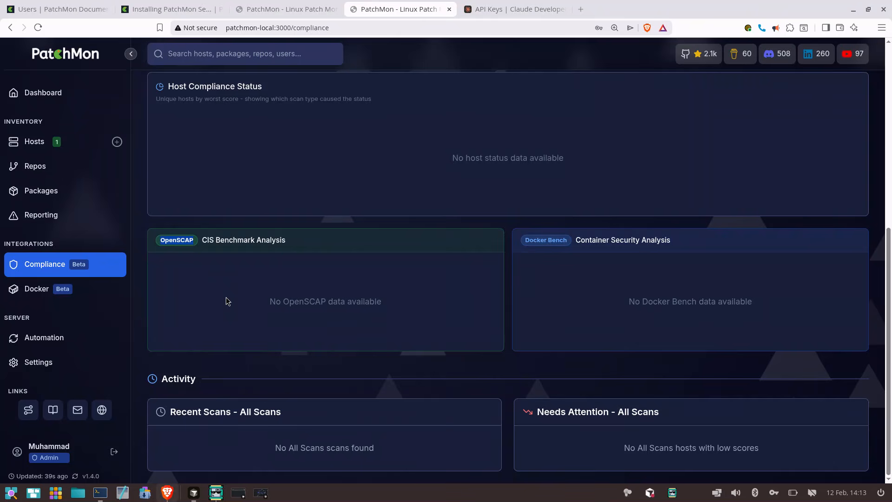
pyautogui.scroll(7, 226, 301)
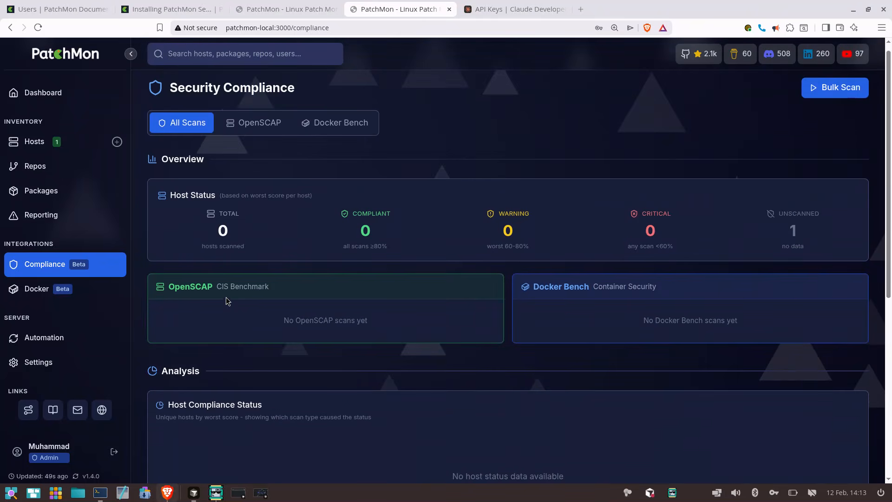
pyautogui.click(258, 131)
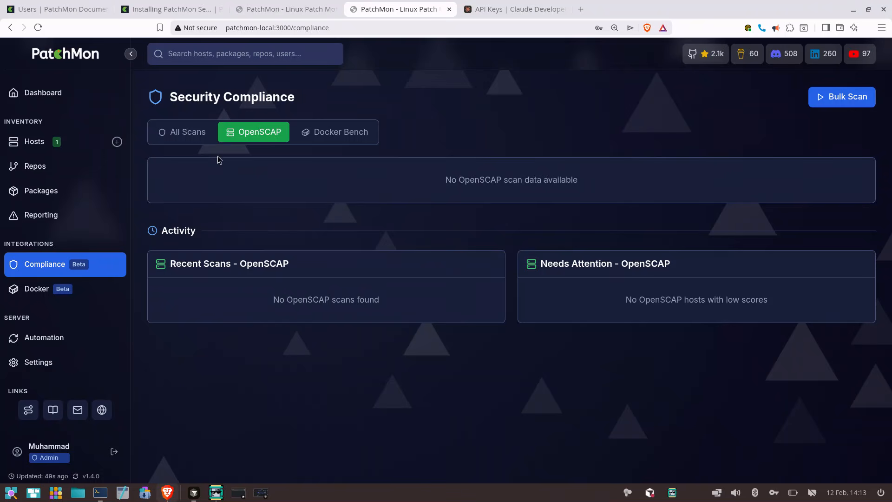
pyautogui.click(177, 131)
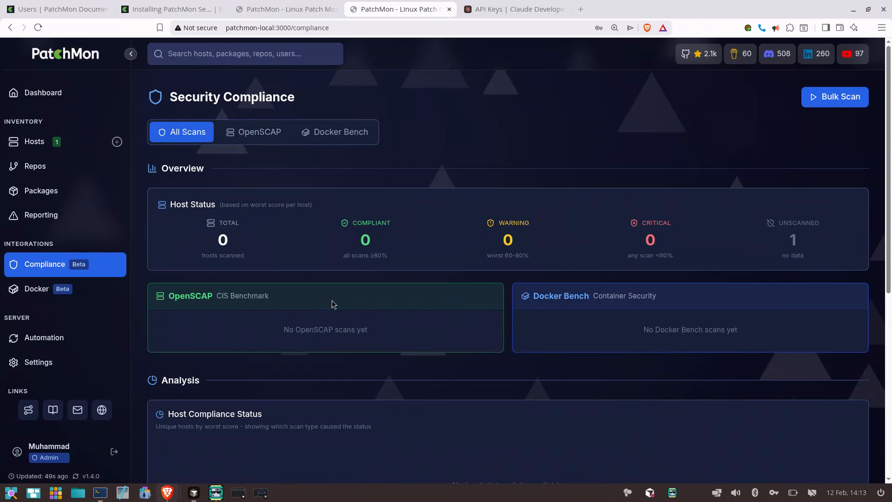
pyautogui.scroll(-7, 332, 302)
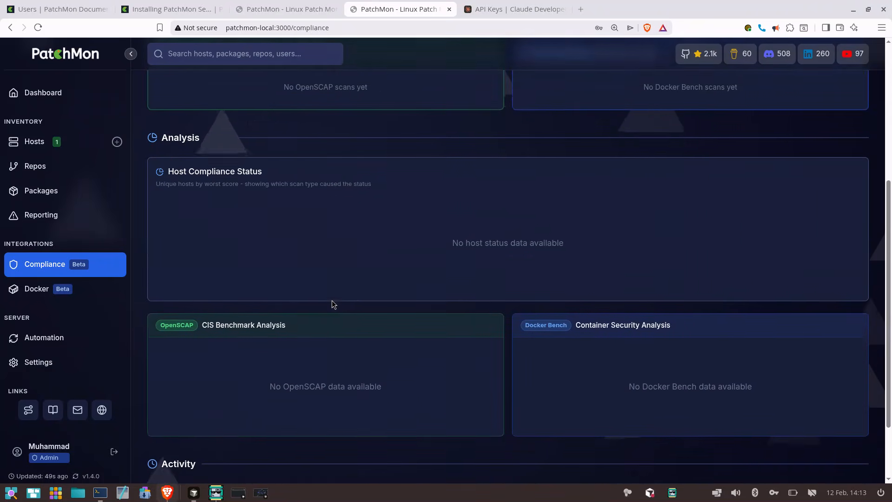
# Set Compliance Scanning to On-Demand in the integrations of the local-laptop host
pyautogui.scroll(7, 332, 303)
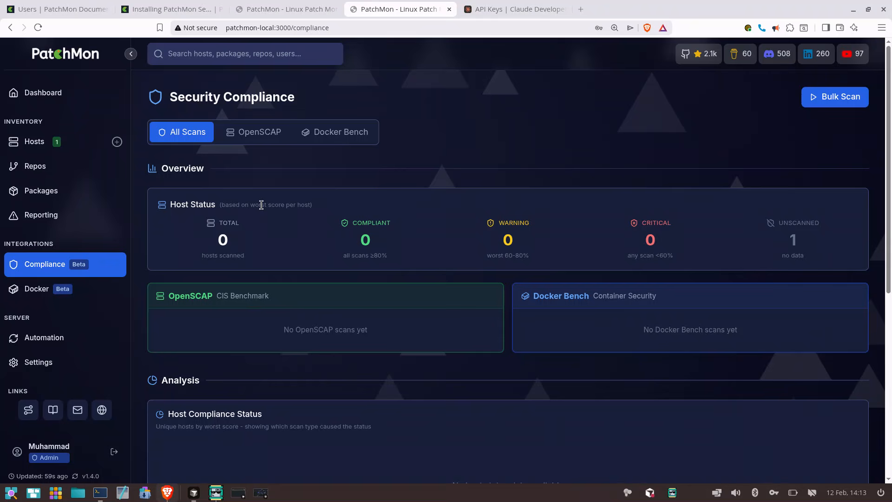
pyautogui.click(81, 155)
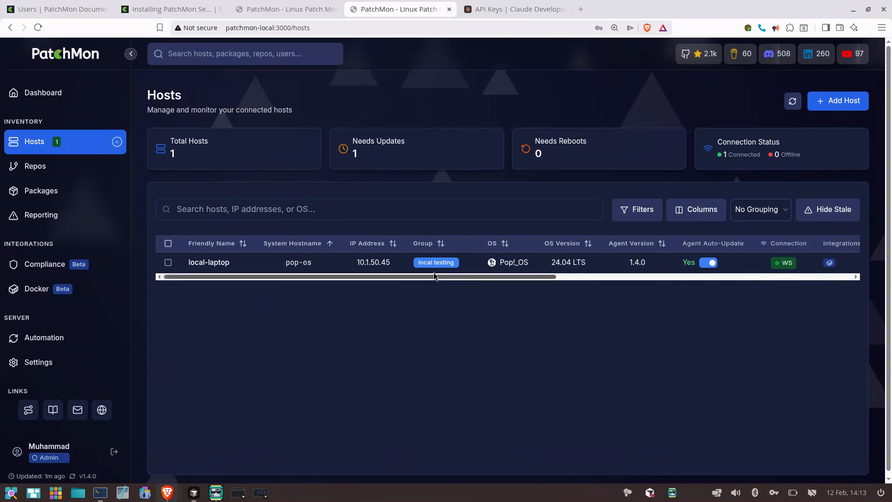
pyautogui.hscroll(10, 556, 269)
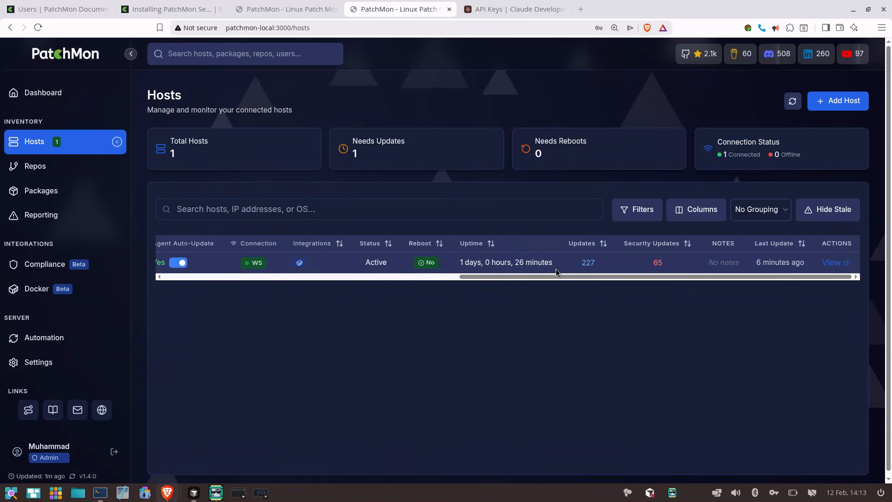
pyautogui.hscroll(-10, 556, 268)
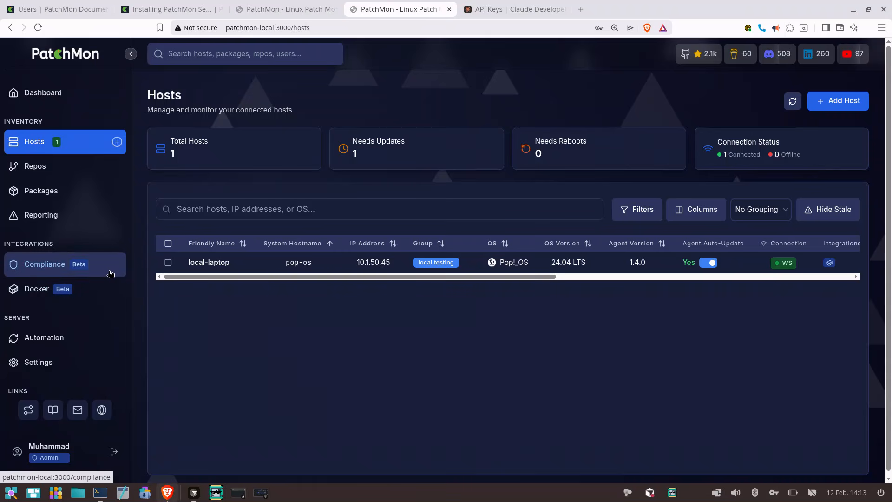
pyautogui.click(219, 264)
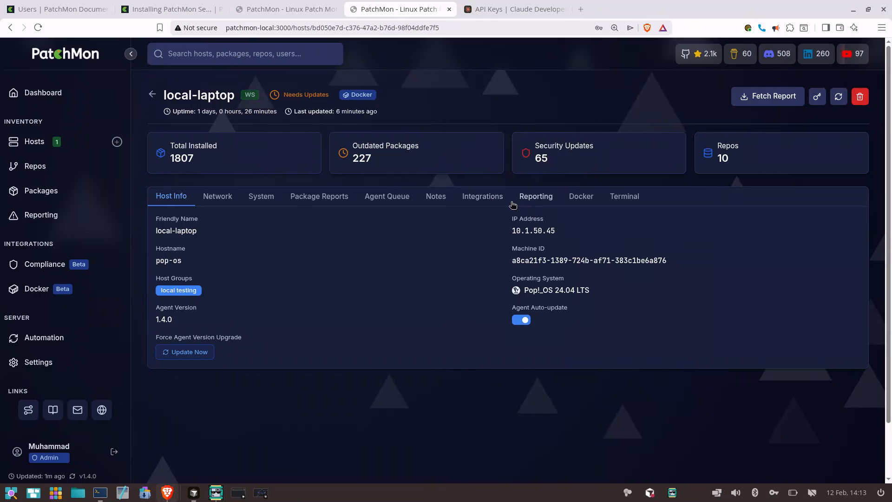
pyautogui.click(494, 199)
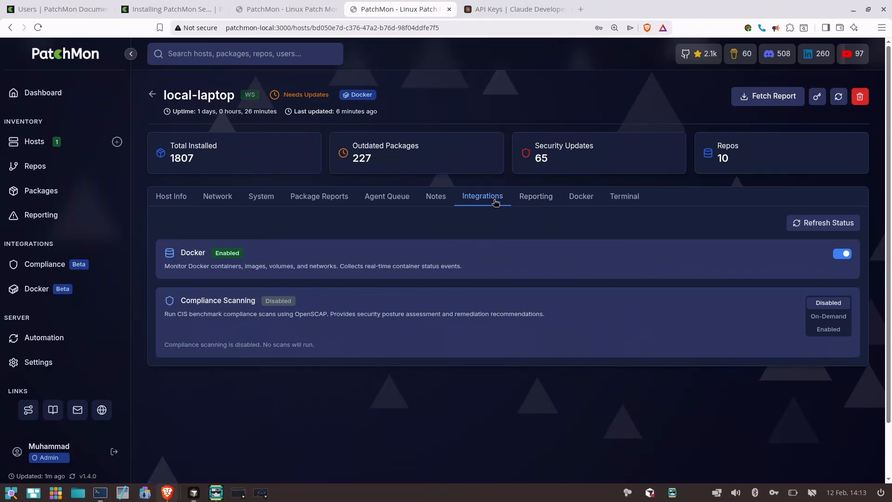
pyautogui.click(826, 321)
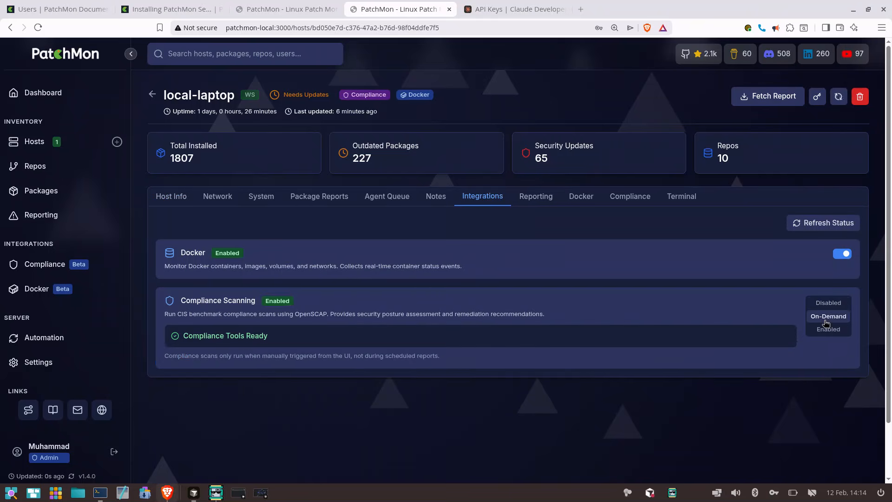
# View the compliance scan profiles and scan options available for the local-laptop host
pyautogui.click(638, 201)
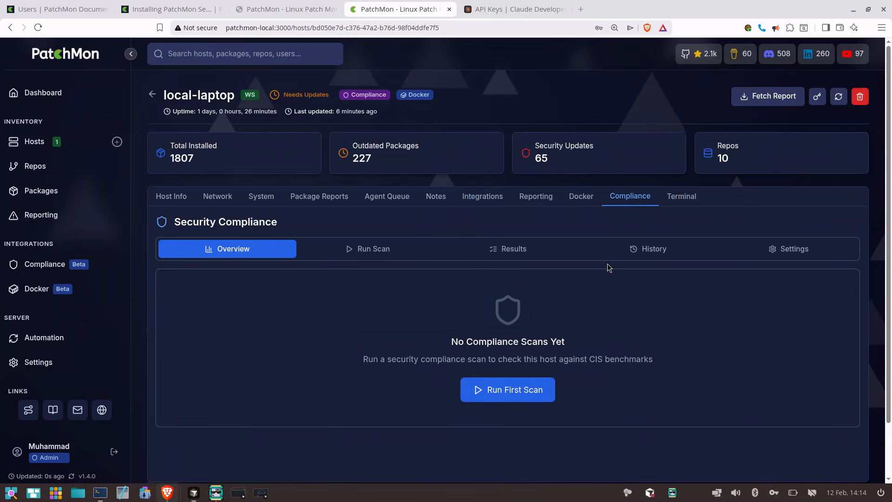
pyautogui.click(535, 398)
pyautogui.scroll(-2, 513, 384)
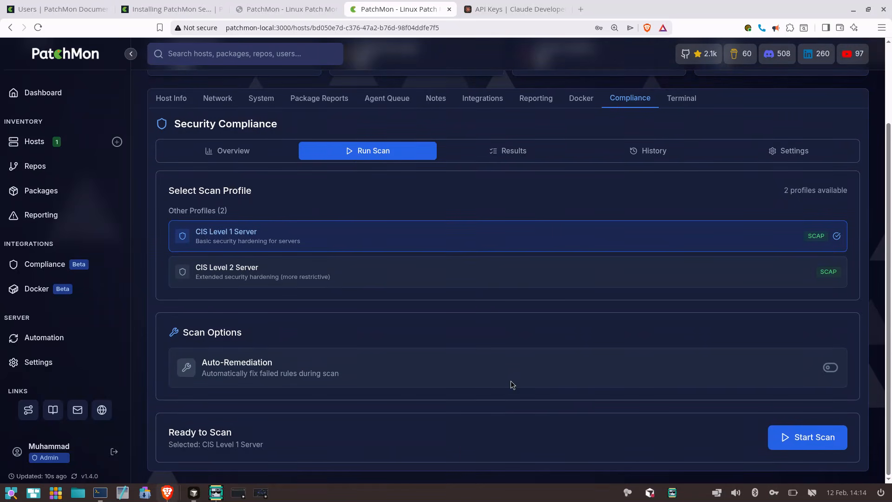
pyautogui.scroll(2, 541, 257)
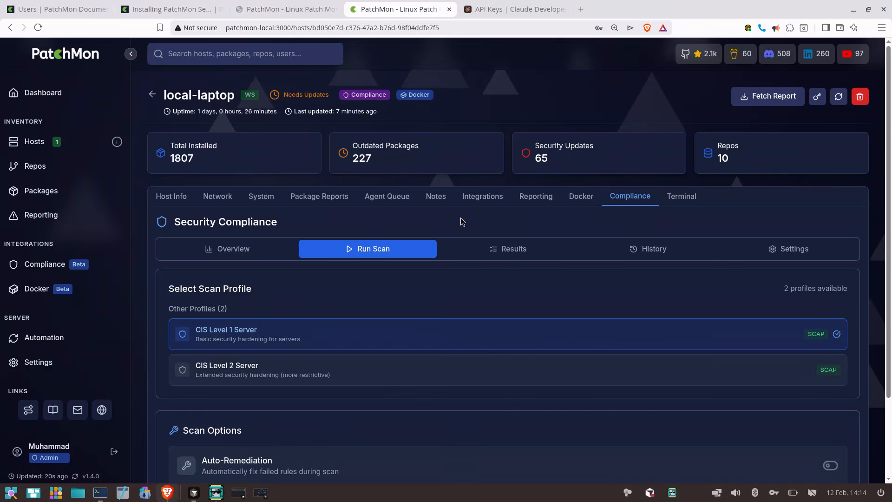
# Check the host list's integration and update columns, and open the security updates for local-laptop
pyautogui.click(76, 93)
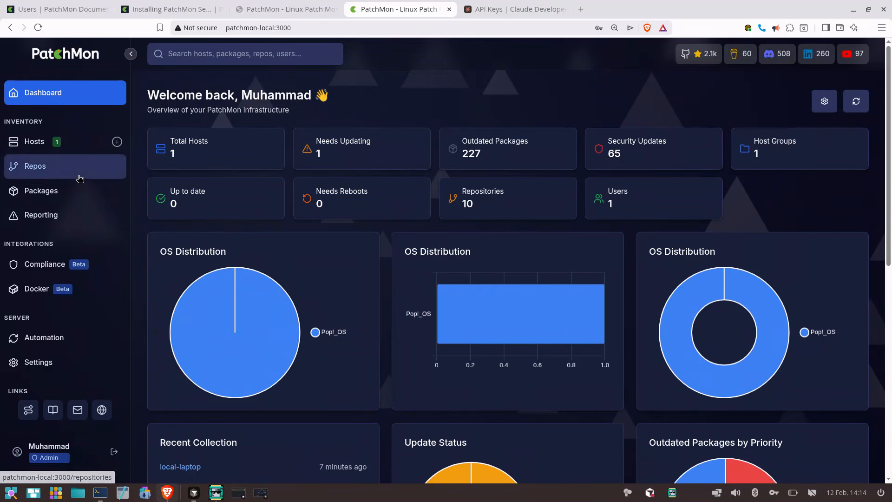
pyautogui.click(72, 142)
pyautogui.hscroll(8, 285, 266)
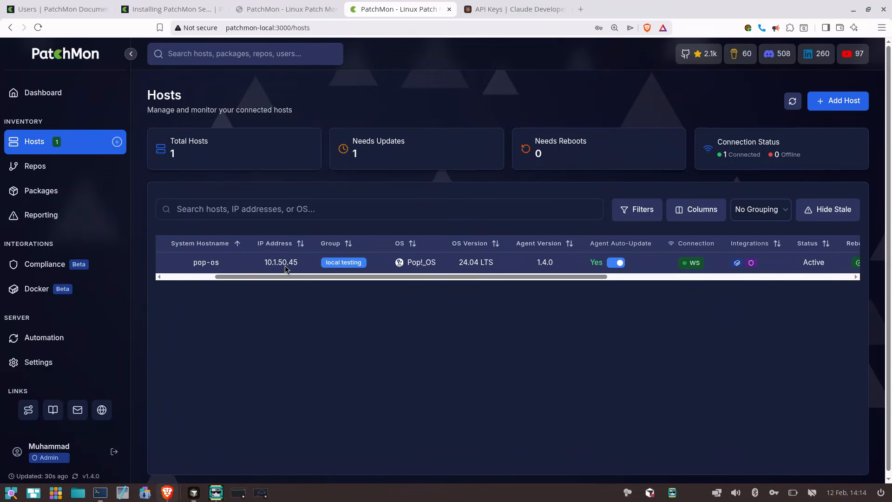
pyautogui.hscroll(2, 285, 266)
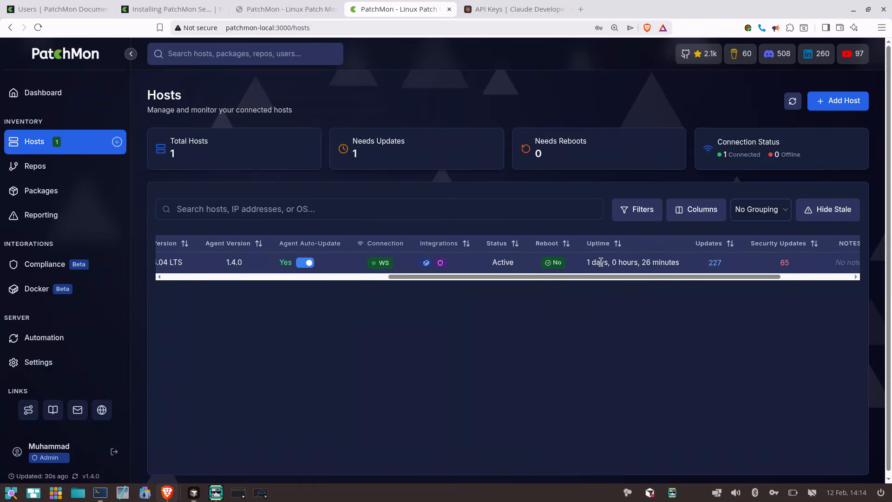
pyautogui.hscroll(5, 600, 265)
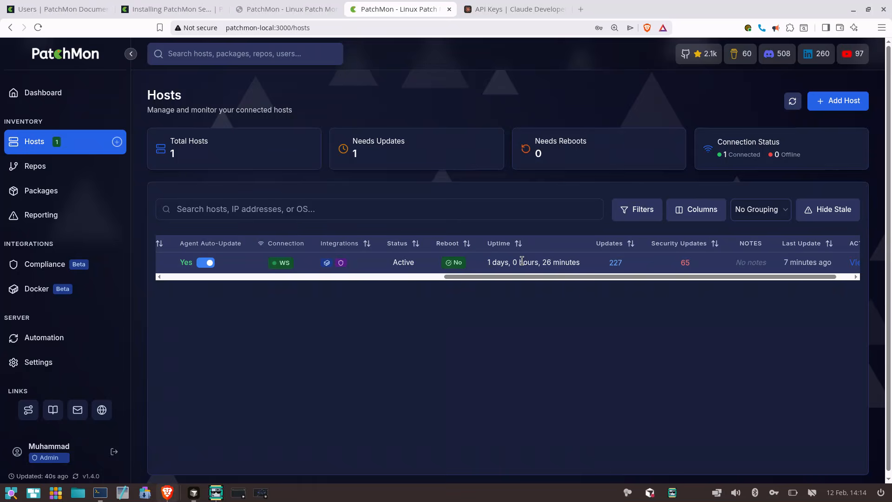
pyautogui.click(685, 263)
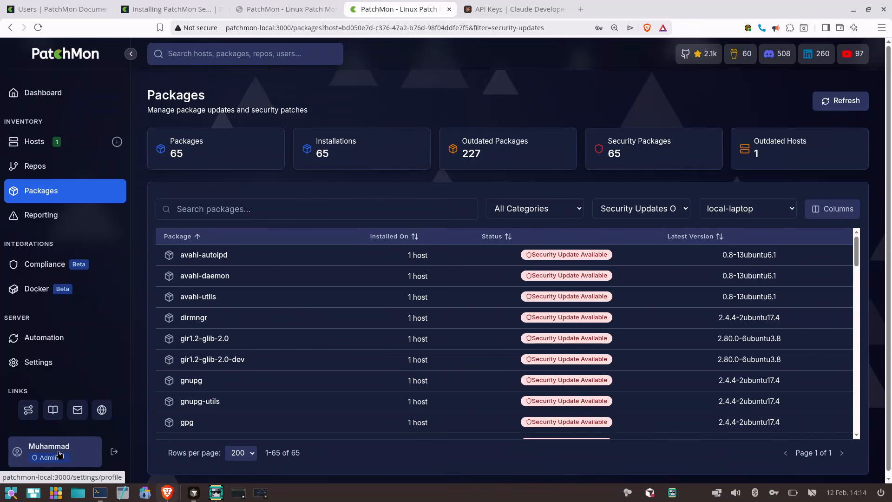
# Review the dashboard's summary cards, charts, package trends over time and system overview
pyautogui.click(88, 93)
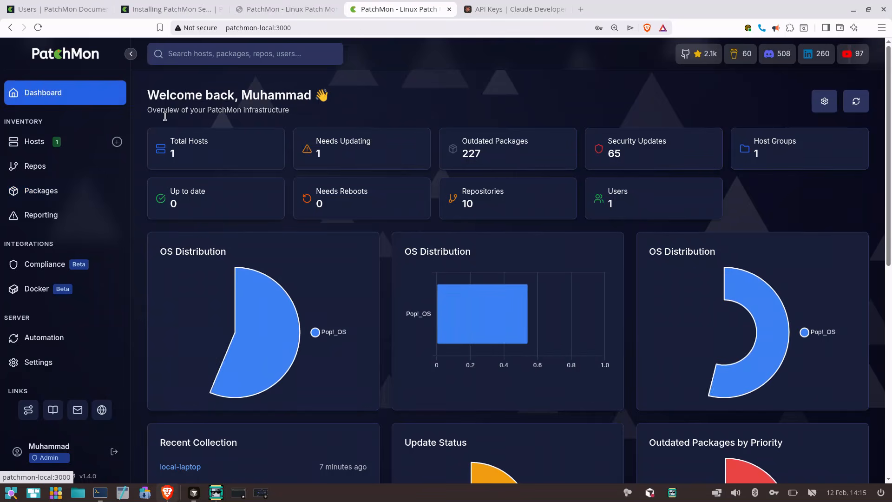
pyautogui.scroll(-7, 391, 339)
pyautogui.scroll(-2, 390, 340)
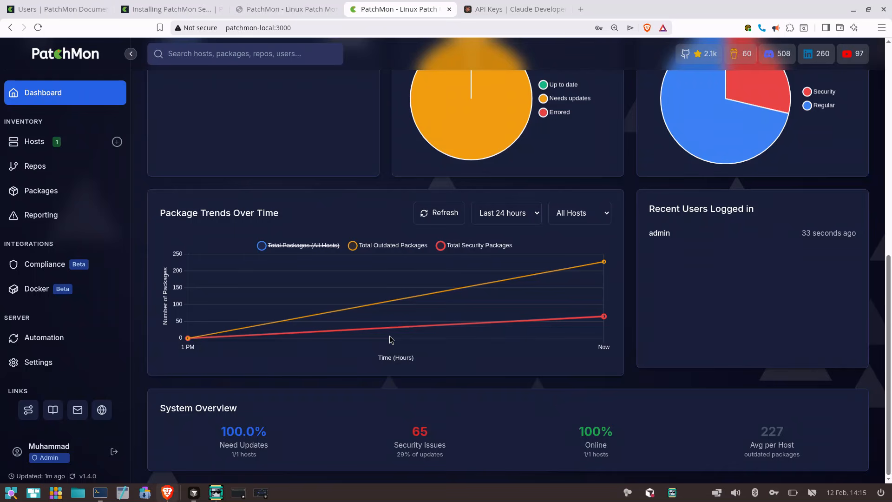
pyautogui.scroll(10, 449, 416)
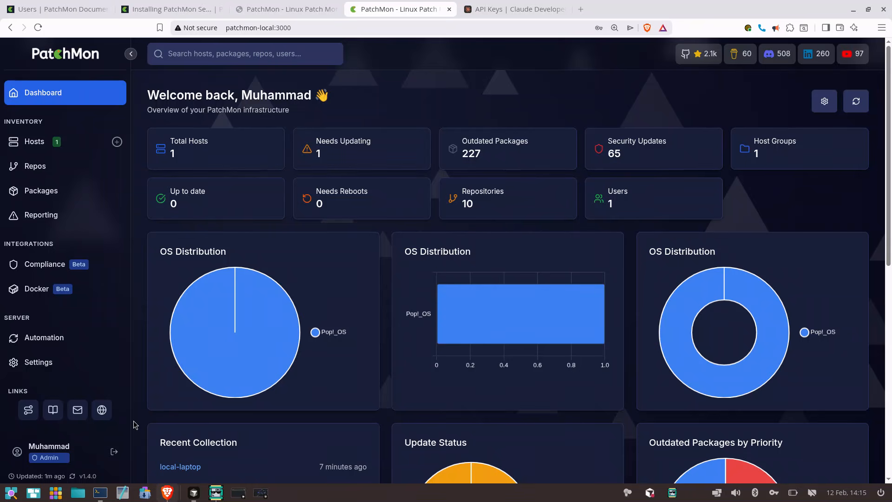
# Look through the alert reporting page, the full package inventory and the list of package repositories
pyautogui.click(79, 225)
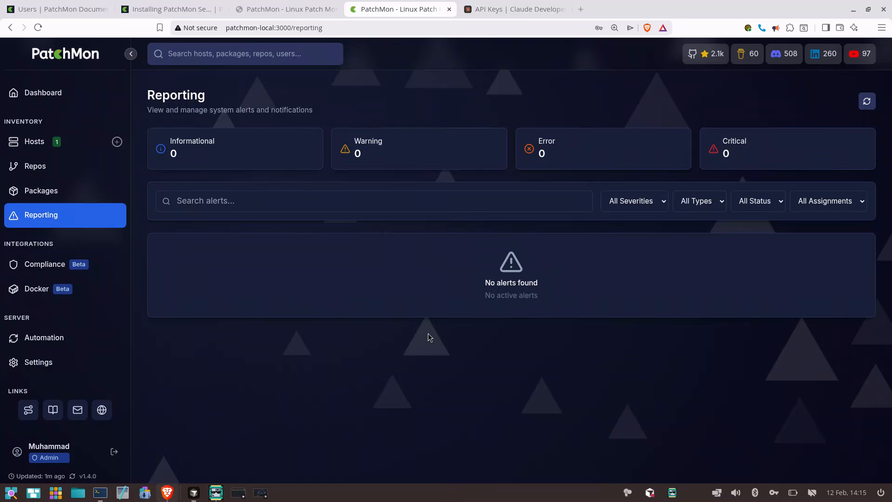
pyautogui.click(63, 191)
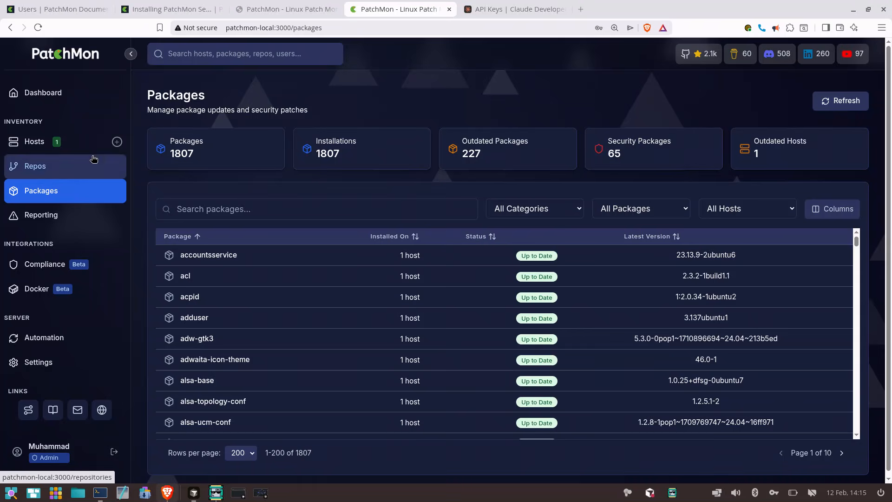
pyautogui.click(35, 166)
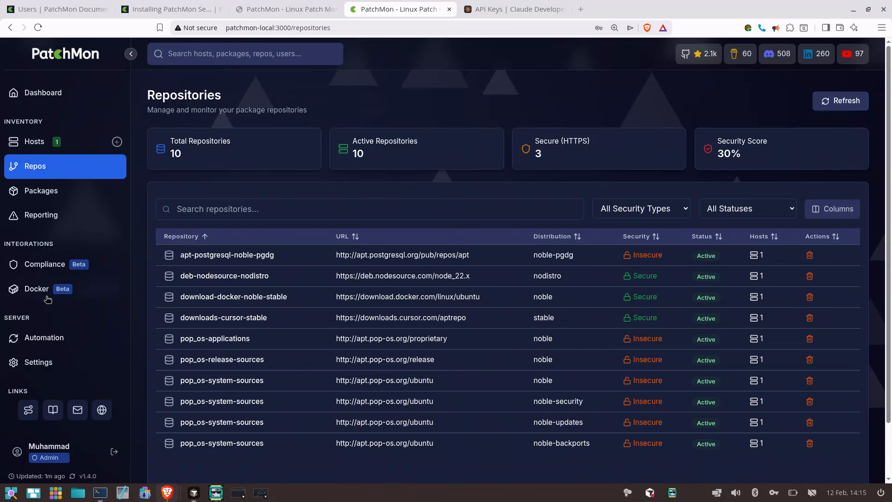
pyautogui.scroll(-2, 66, 357)
pyautogui.scroll(2, 239, 381)
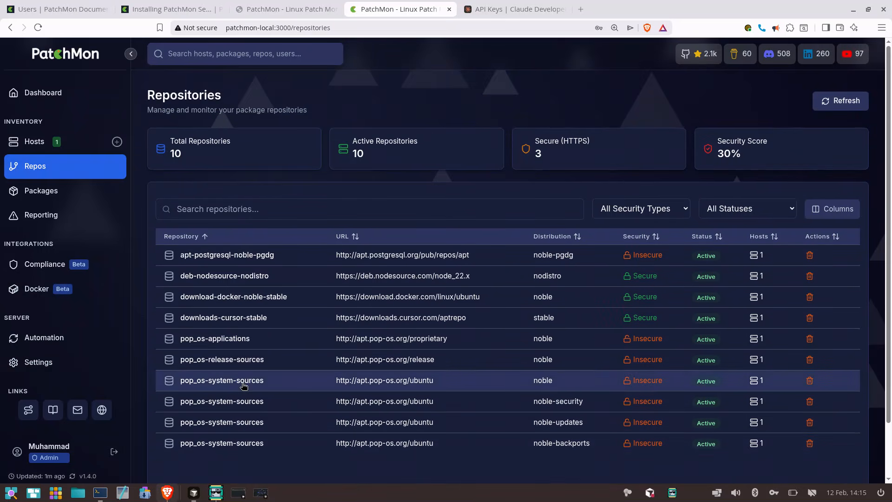
pyautogui.click(55, 218)
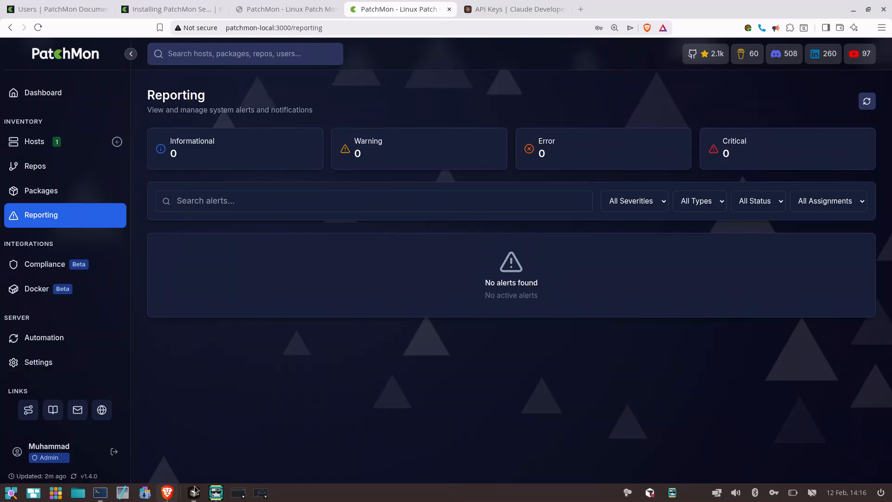
# Return to the dashboard and view the update status, outdated packages by priority and recent user logins
pyautogui.click(90, 92)
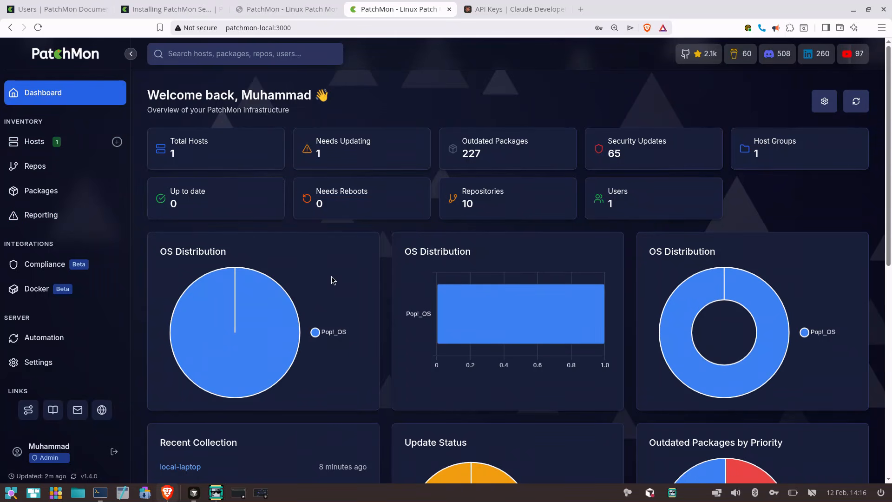
pyautogui.scroll(-6, 332, 279)
pyautogui.scroll(-1, 333, 280)
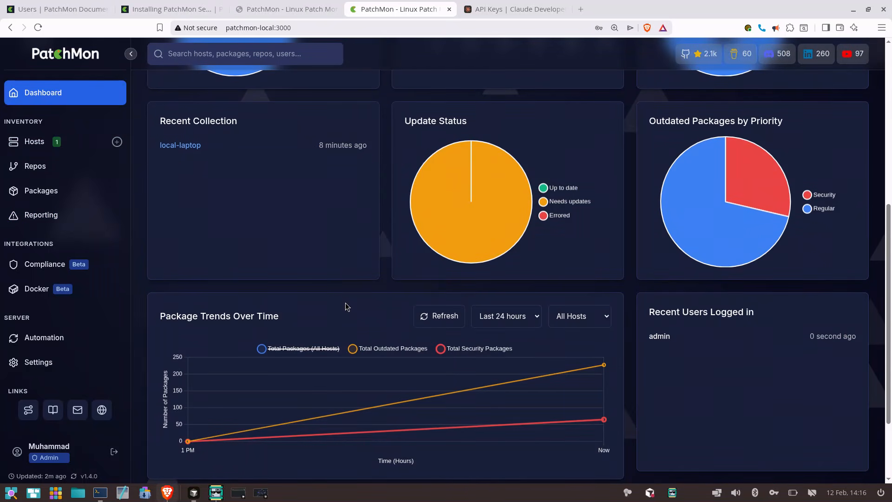
pyautogui.click(216, 497)
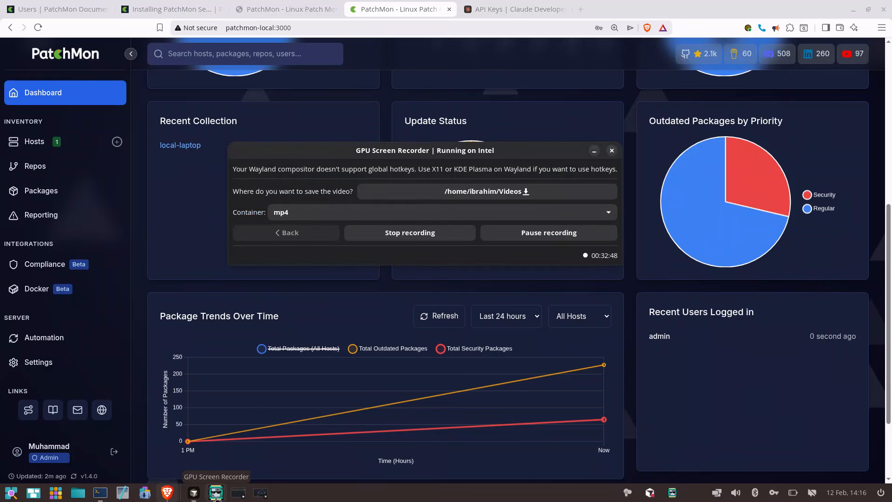